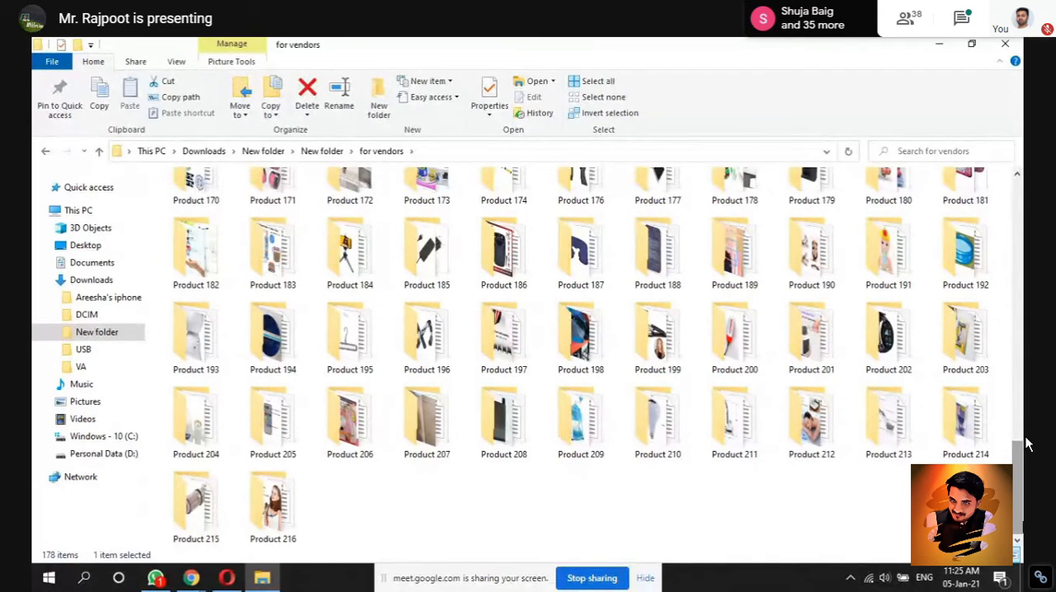
Step: Enable editing of the protected Product 3 document and dismiss the Microsoft Office Activation Wizard
scroll(1026, 444, up, 15)
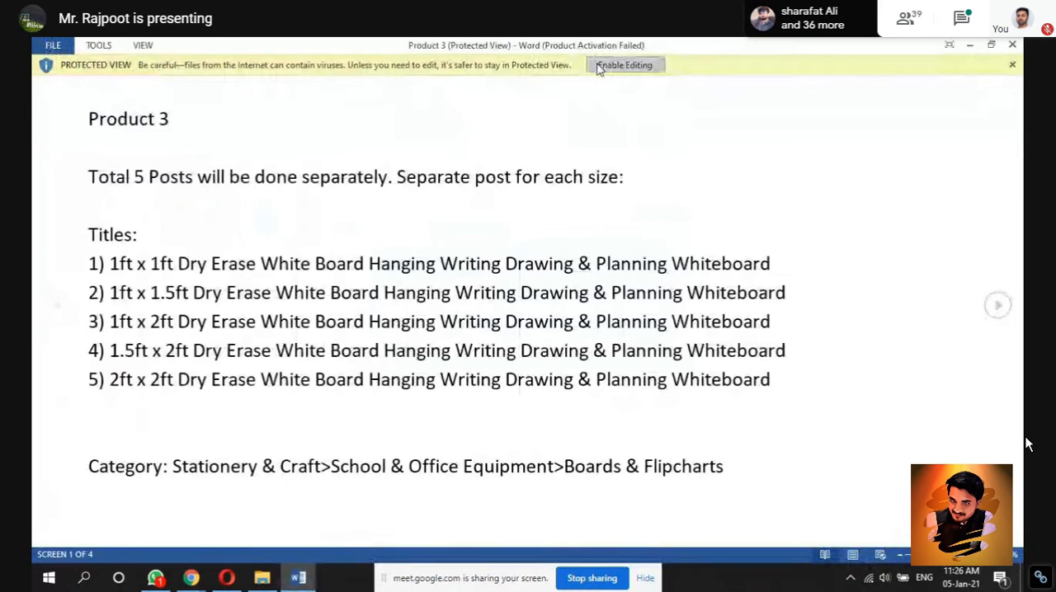
click(600, 69)
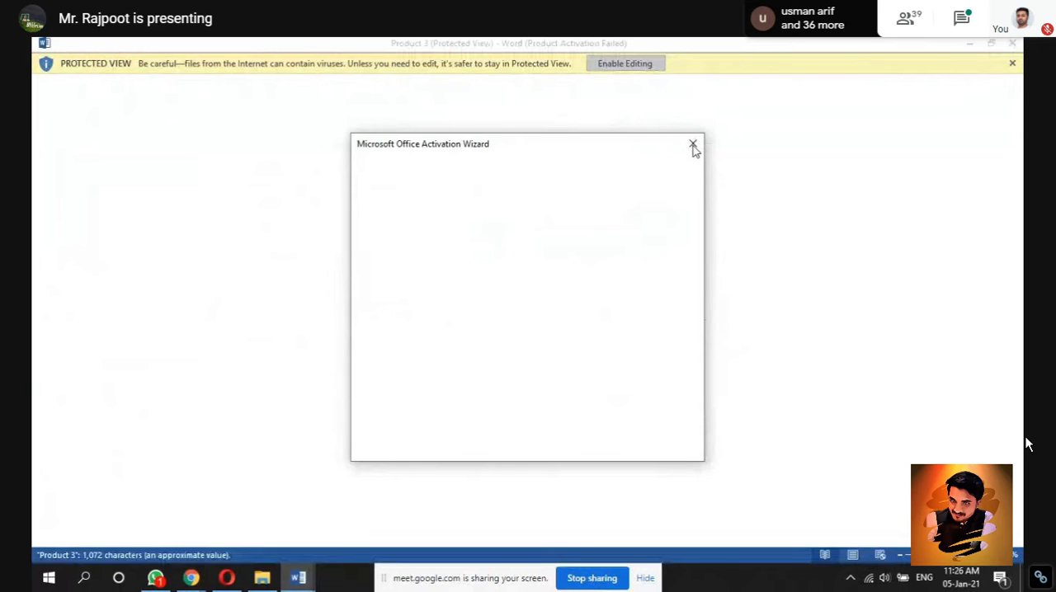
click(693, 146)
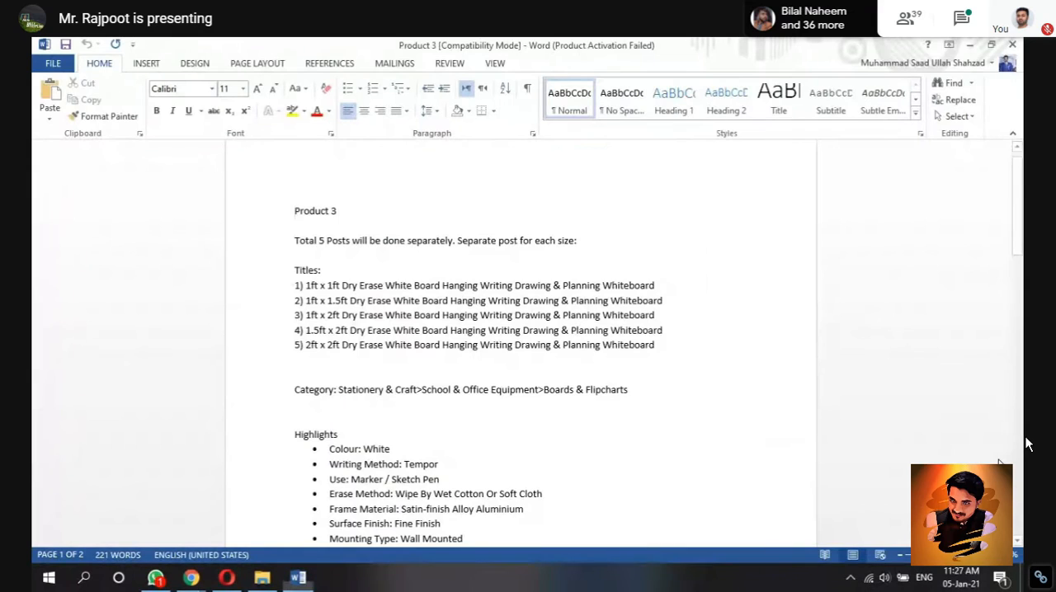
Step: Switch to the Product 3 folder in File Explorer and show its files as extra large icons
click(265, 581)
right_click(460, 437)
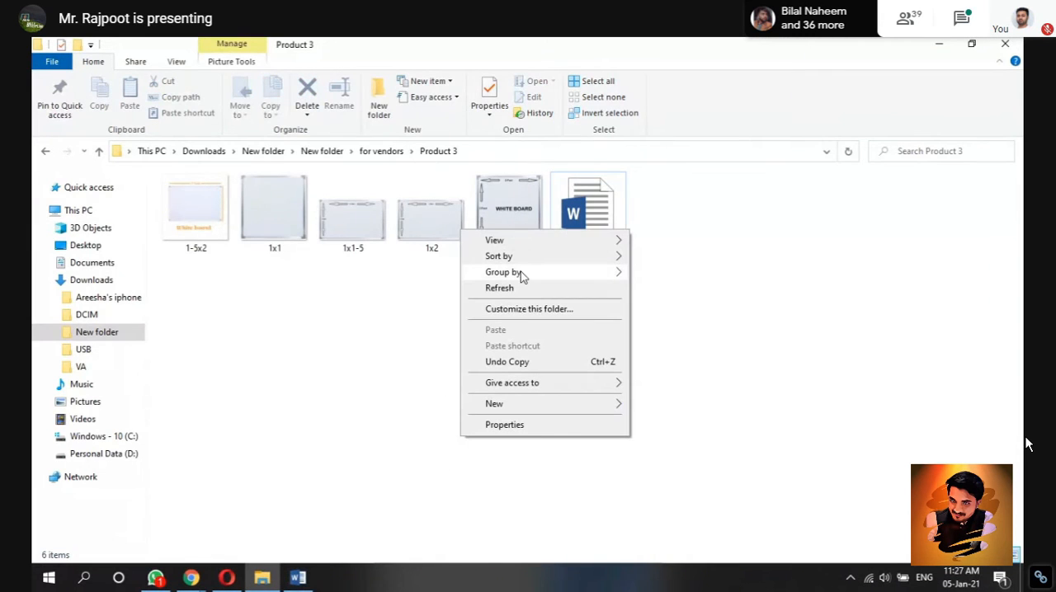
mouse_move(553, 240)
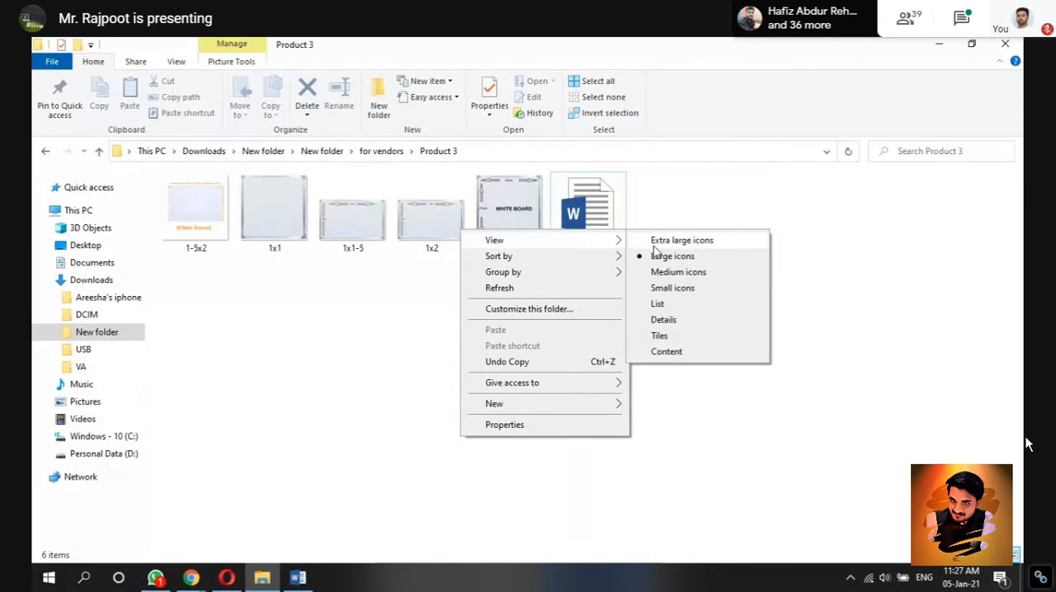
click(681, 240)
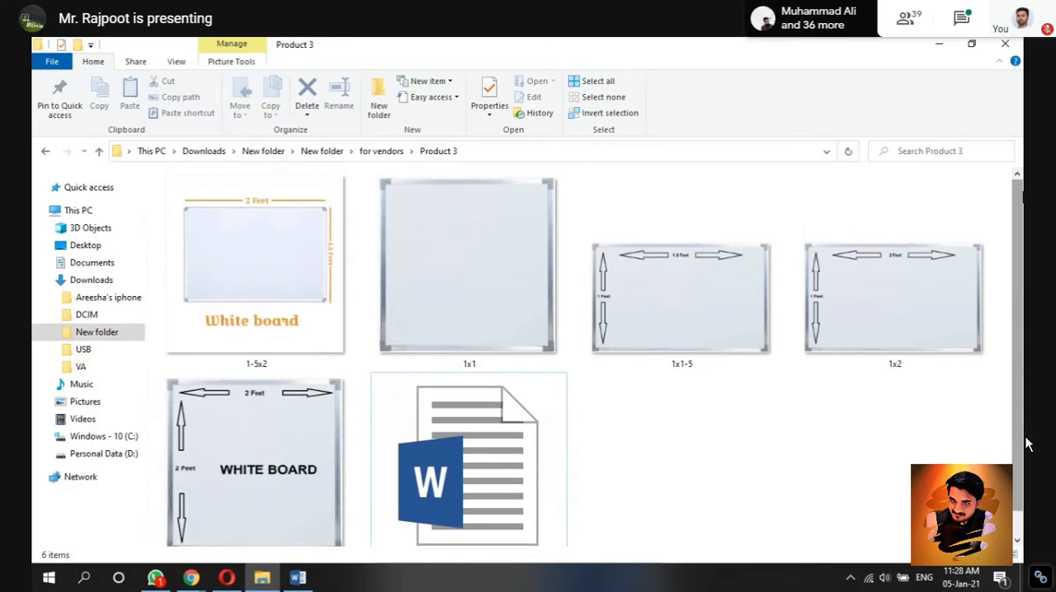
Step: Return to the Product 3 document in Word and review the separate-posts note and the five whiteboard titles by highlighting them
click(299, 579)
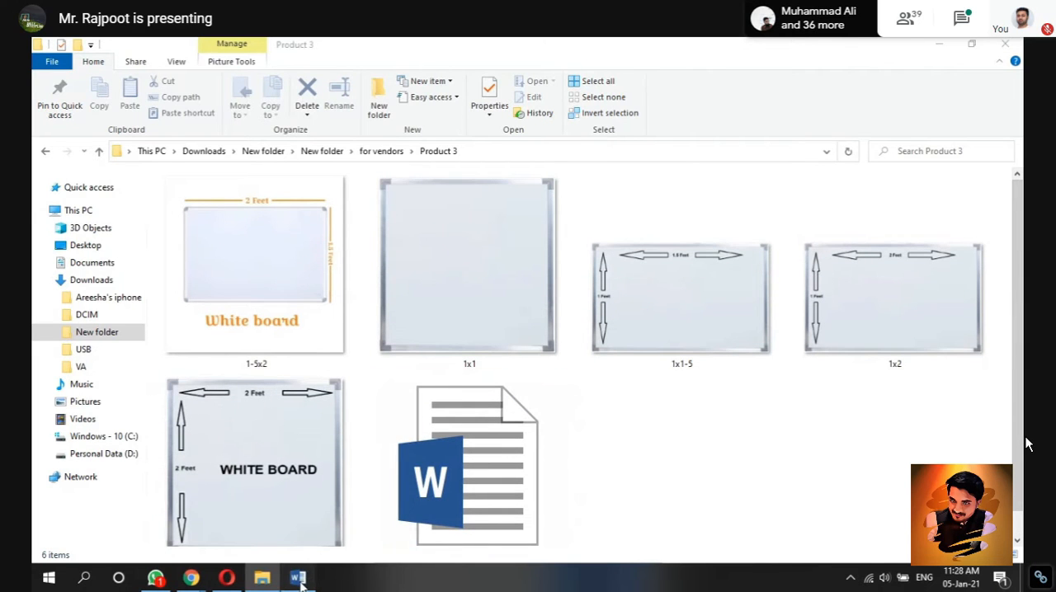
drag(600, 239, 280, 240)
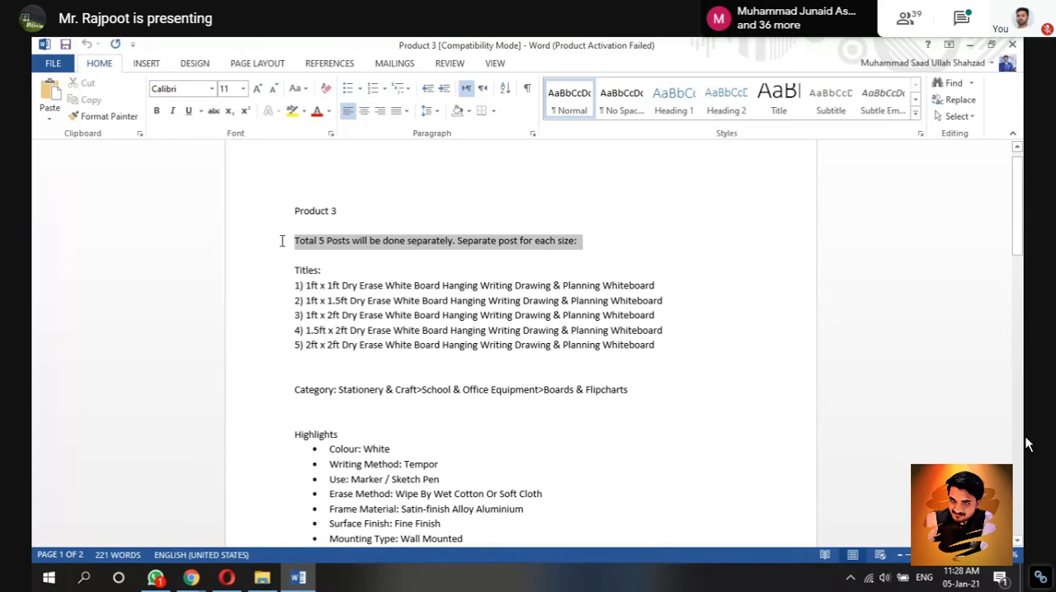
click(299, 247)
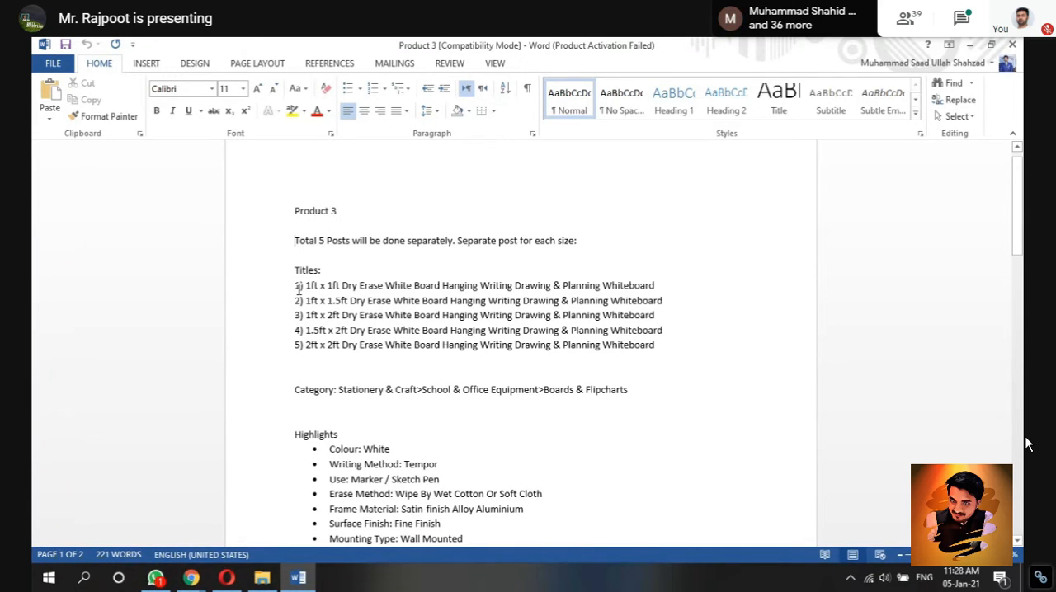
drag(304, 286, 662, 345)
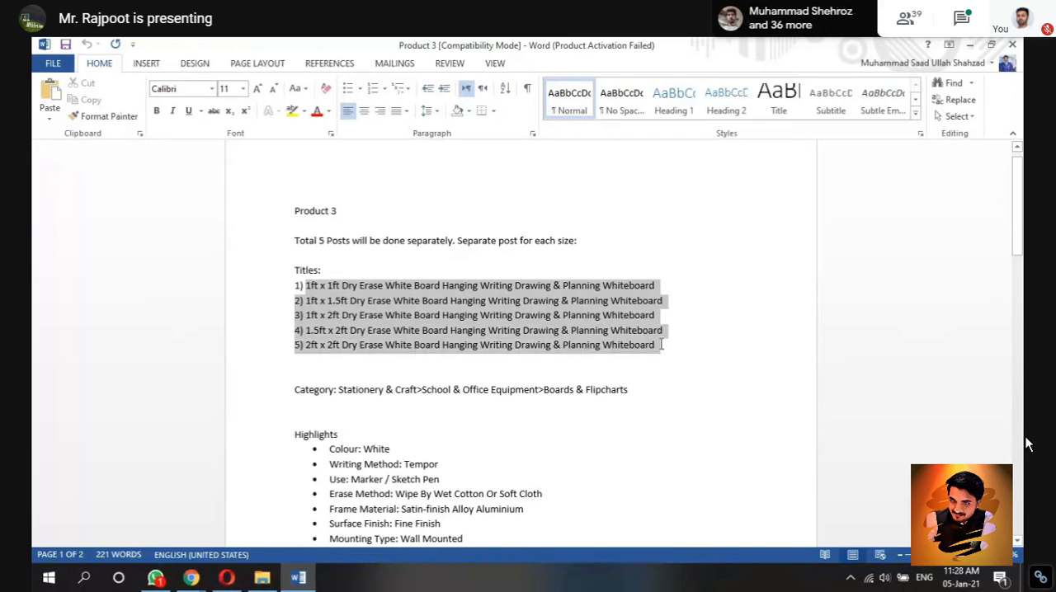
click(665, 350)
drag(665, 290, 313, 287)
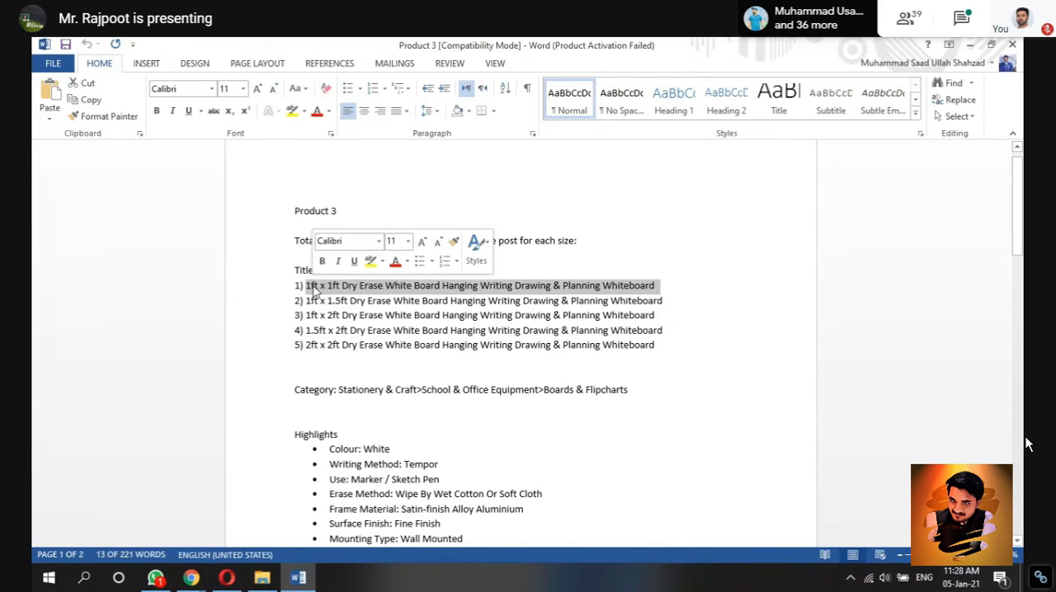
click(691, 286)
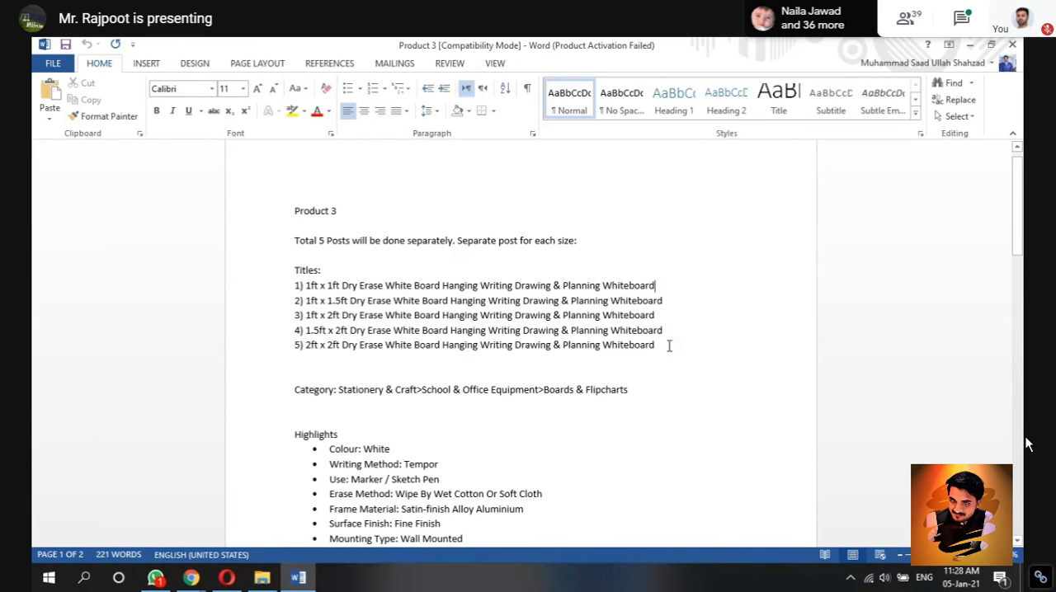
Step: Highlight the Stationery & Craft category path and the bulleted Highlights list to review them
drag(1016, 198, 1017, 235)
drag(640, 248, 359, 247)
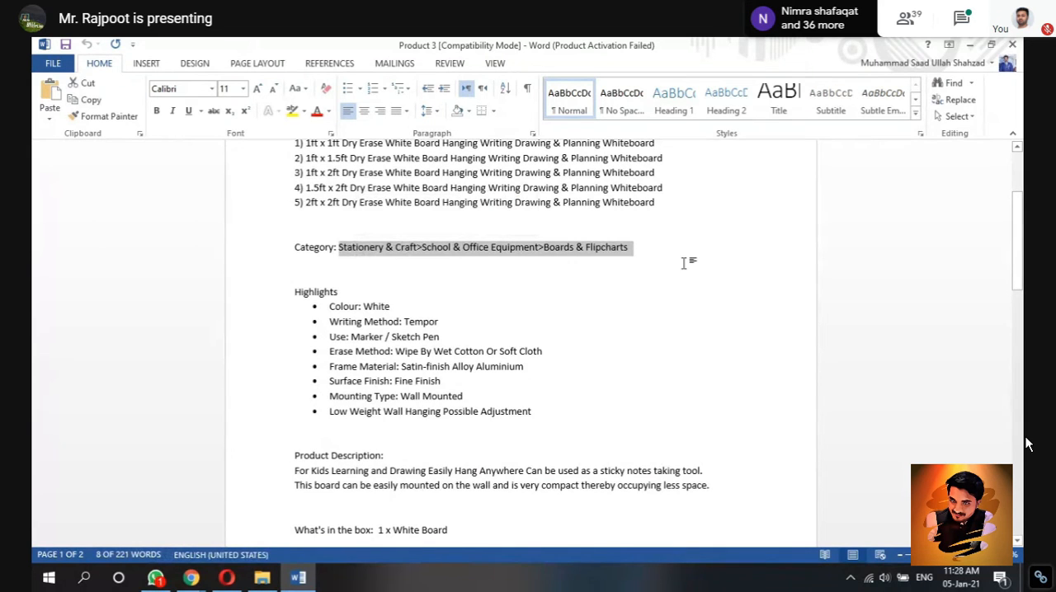
click(645, 247)
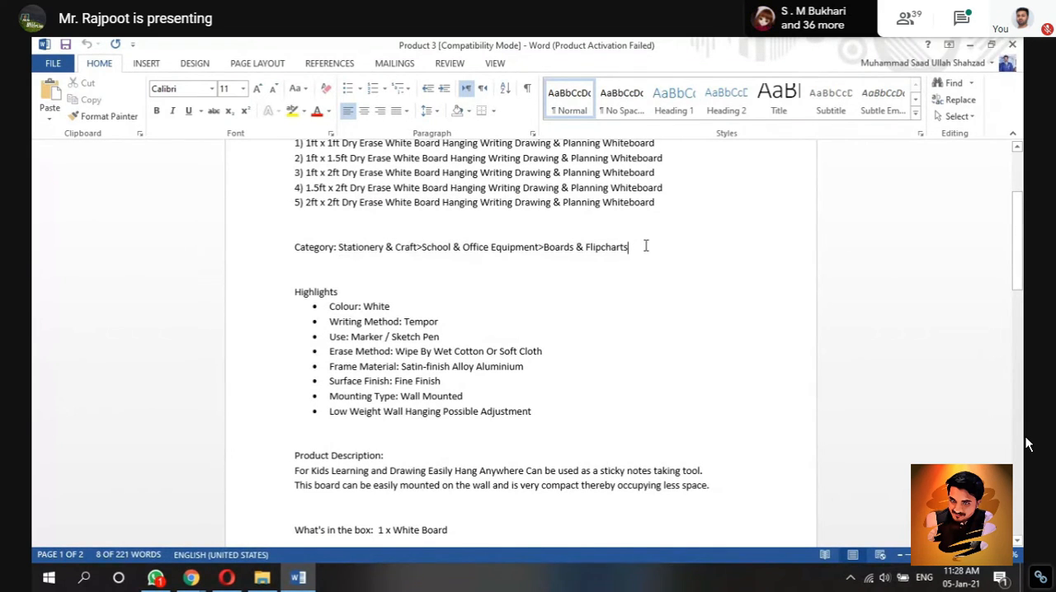
drag(549, 413, 335, 312)
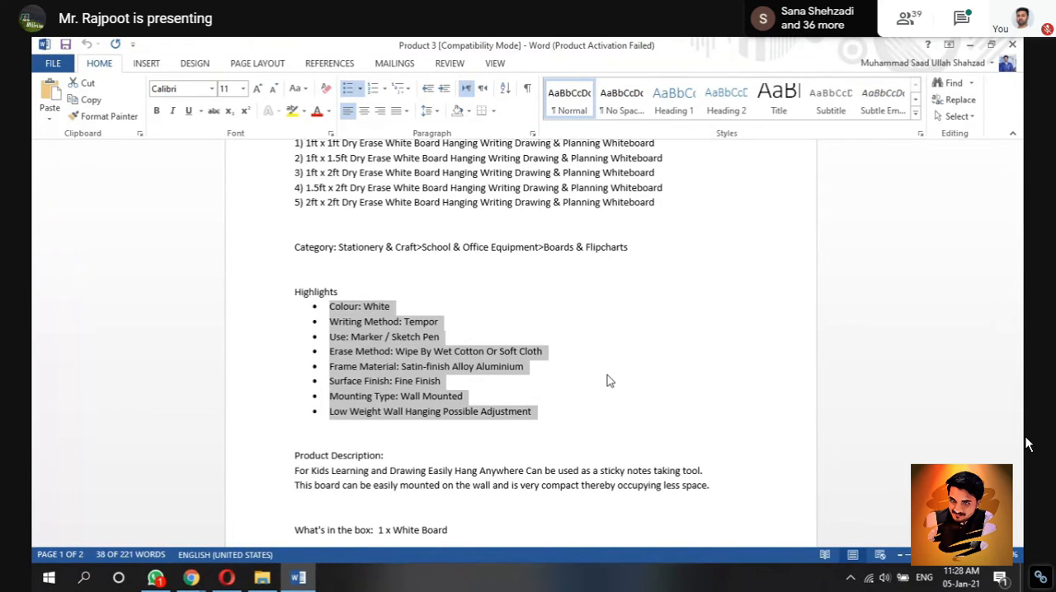
Step: Highlight the two-line product description and the "1 x White Board" box contents to review them
scroll(606, 381, down, 7)
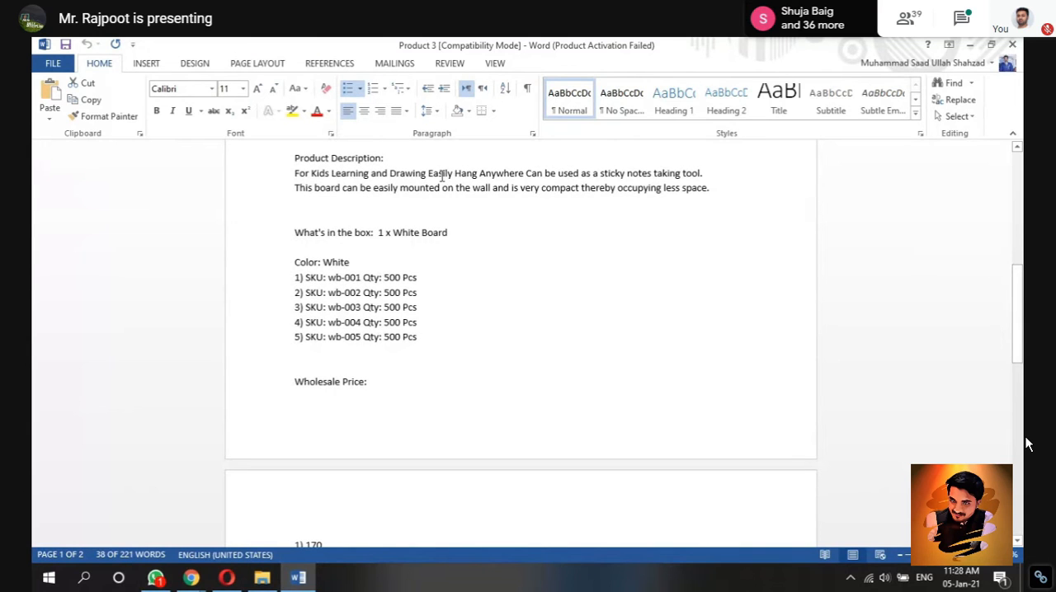
drag(721, 189, 301, 183)
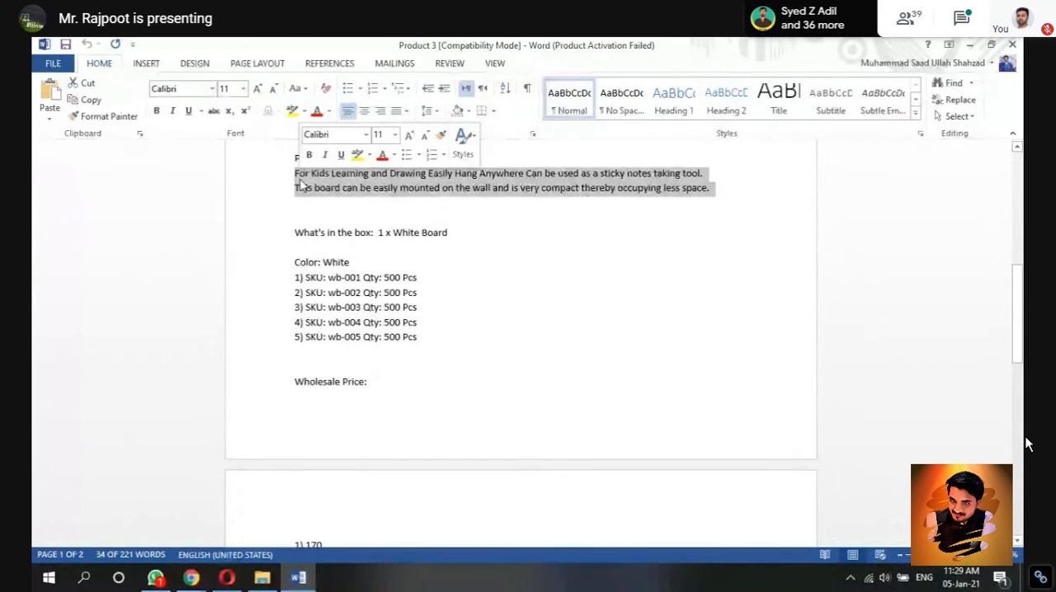
drag(458, 231, 380, 241)
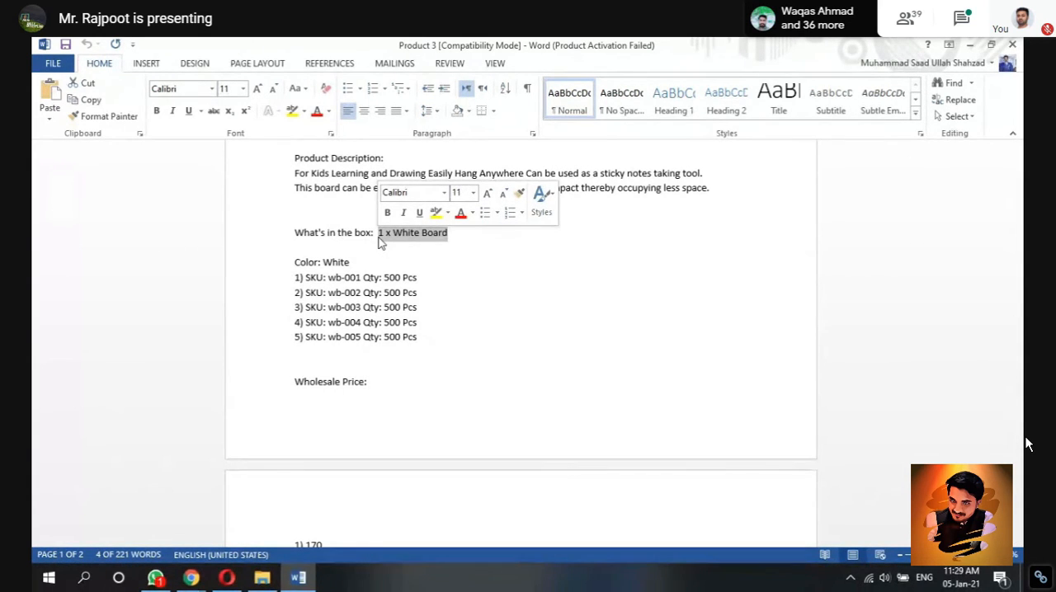
click(470, 243)
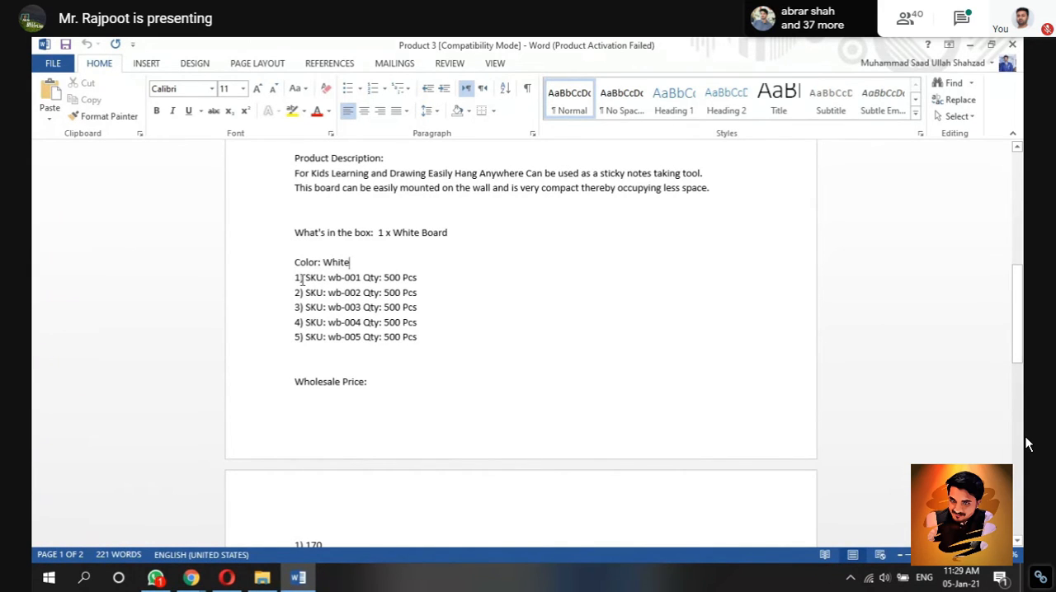
Step: Highlight the first variant's SKU wb-001 and its 500 Pcs quantity to review them
drag(302, 280, 323, 283)
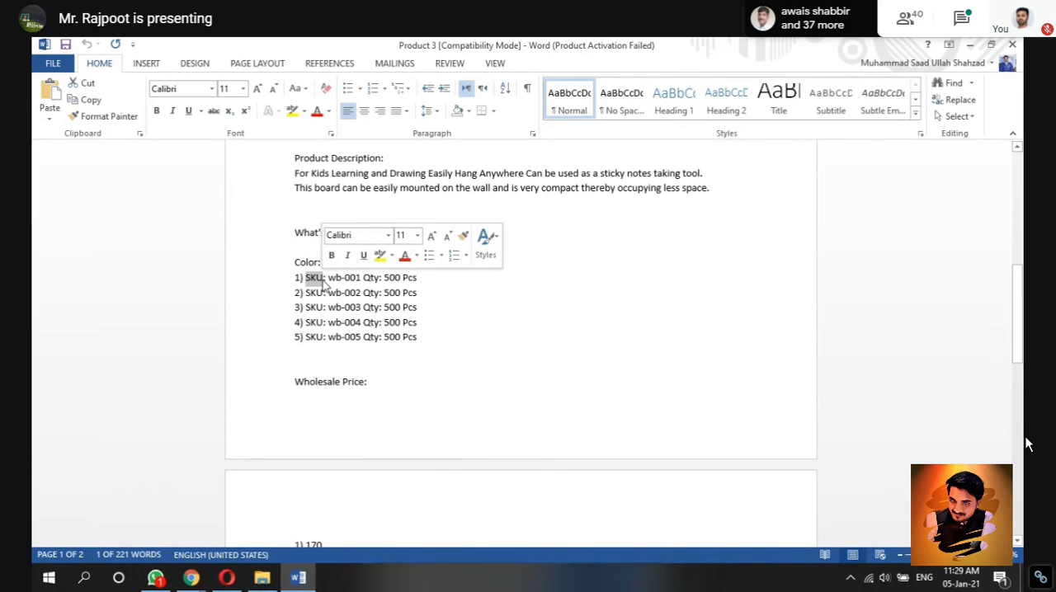
click(347, 280)
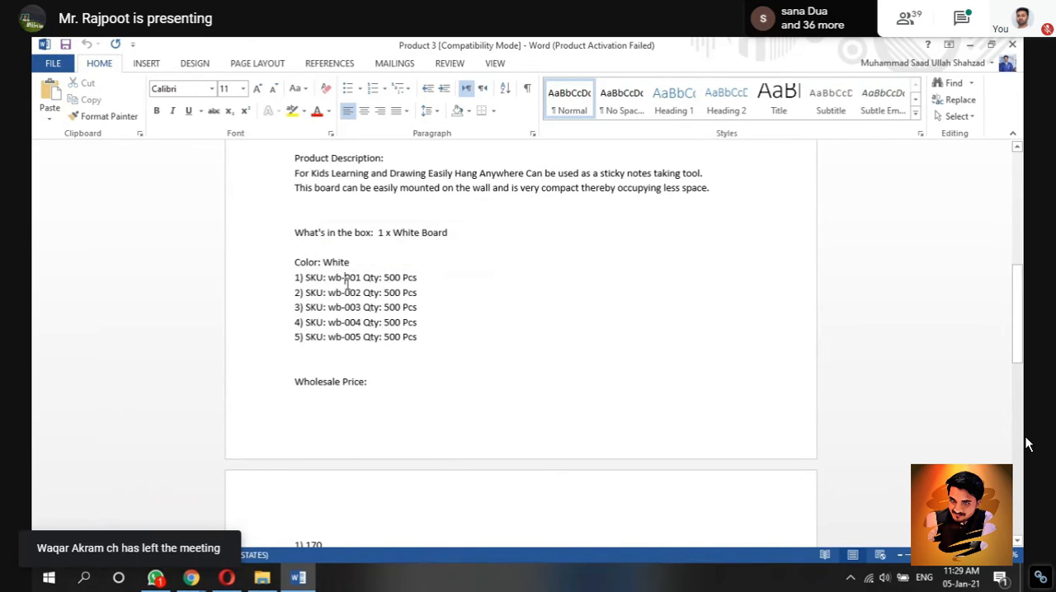
drag(360, 281, 307, 282)
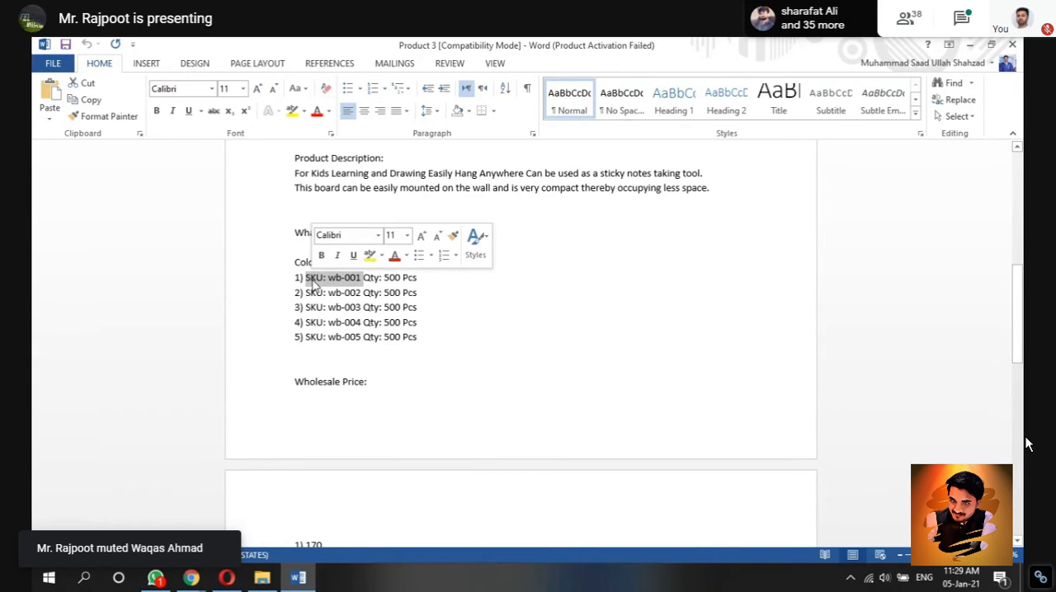
click(430, 323)
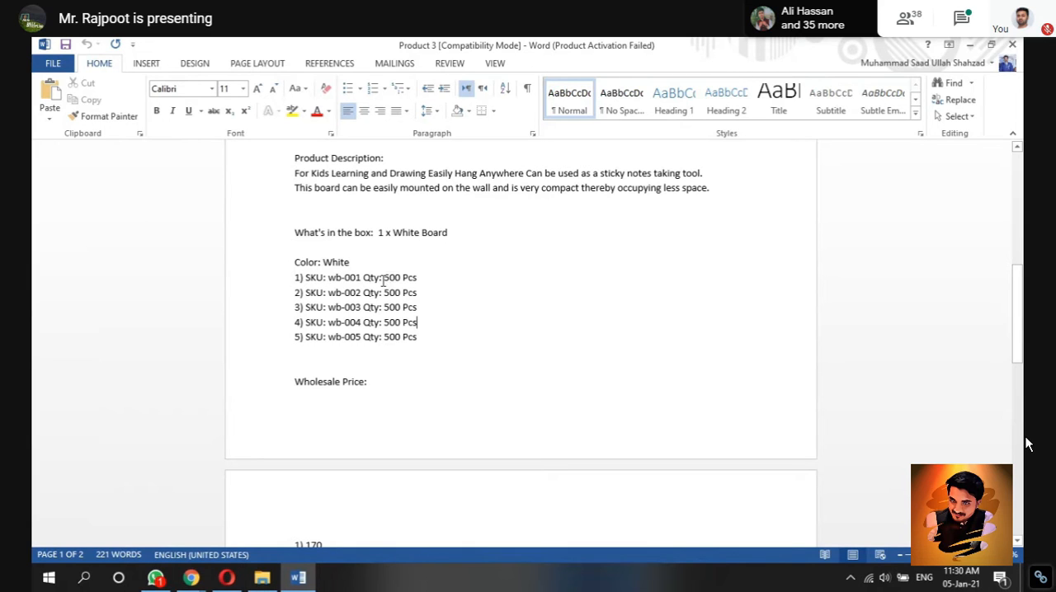
drag(379, 278, 422, 281)
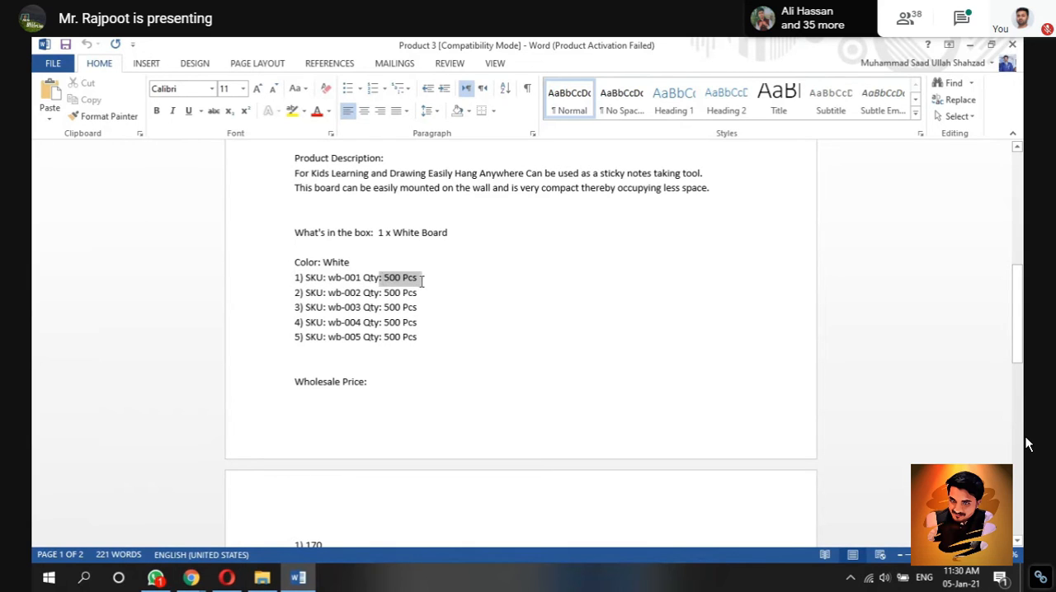
click(419, 278)
drag(418, 279, 385, 279)
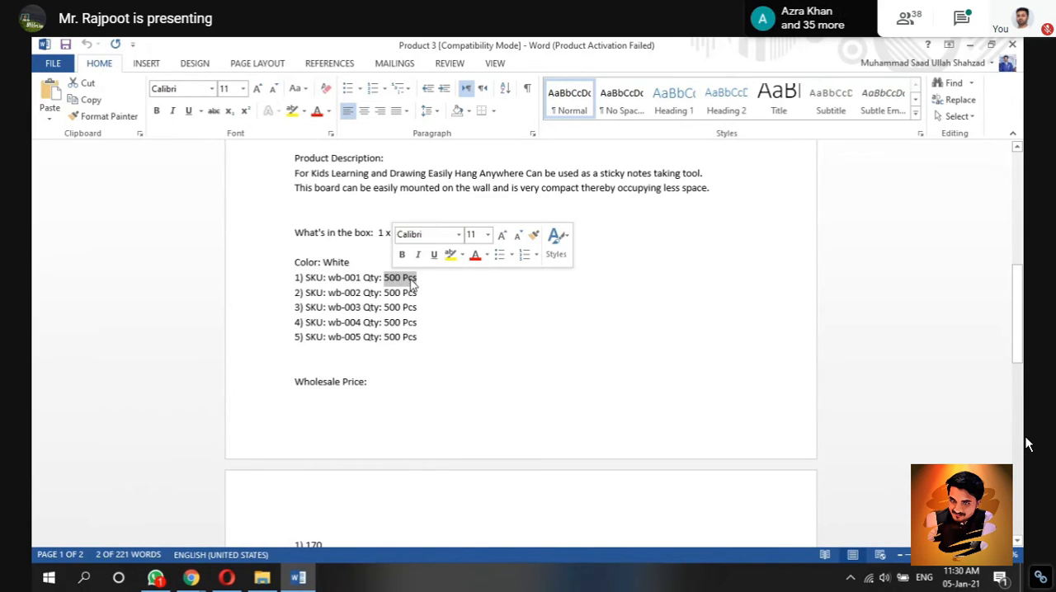
click(427, 280)
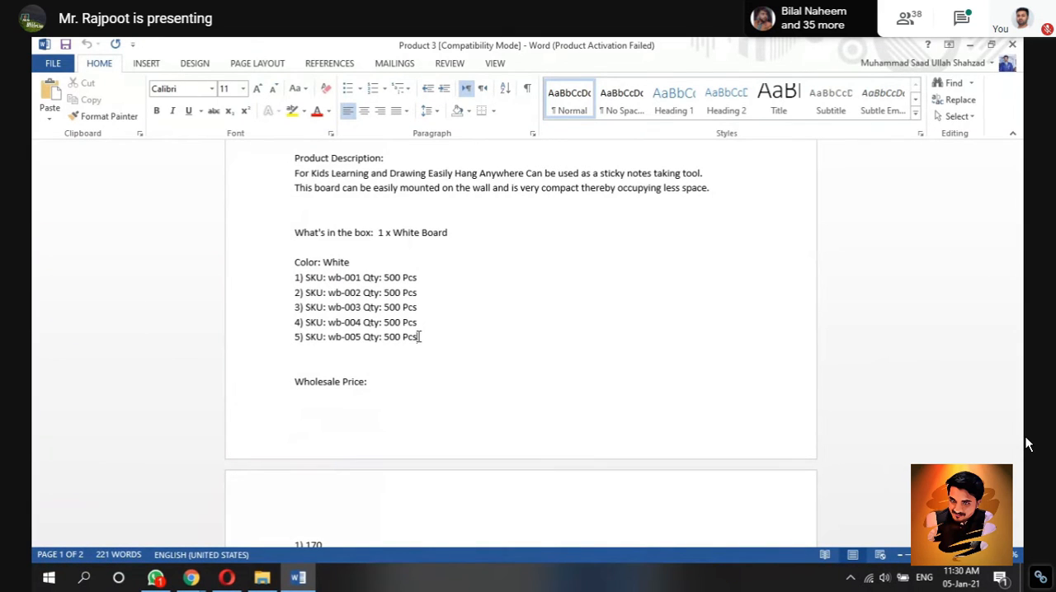
Step: Insert a line break before the Wholesale Price heading so it sits directly above the price list on page 2
drag(1018, 353, 1020, 375)
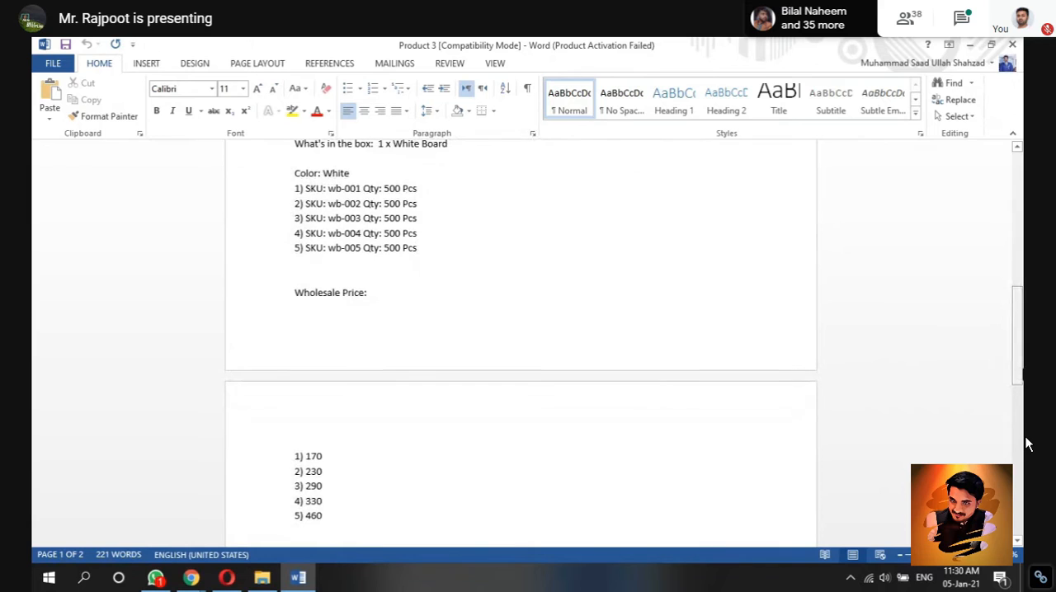
click(410, 282)
key(Return)
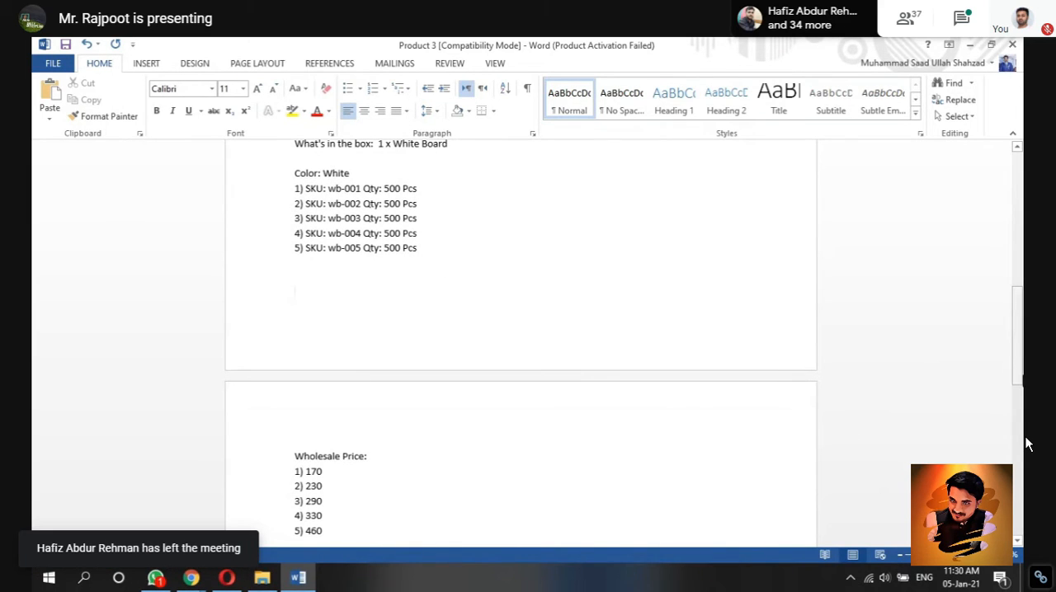
drag(1019, 363, 1019, 418)
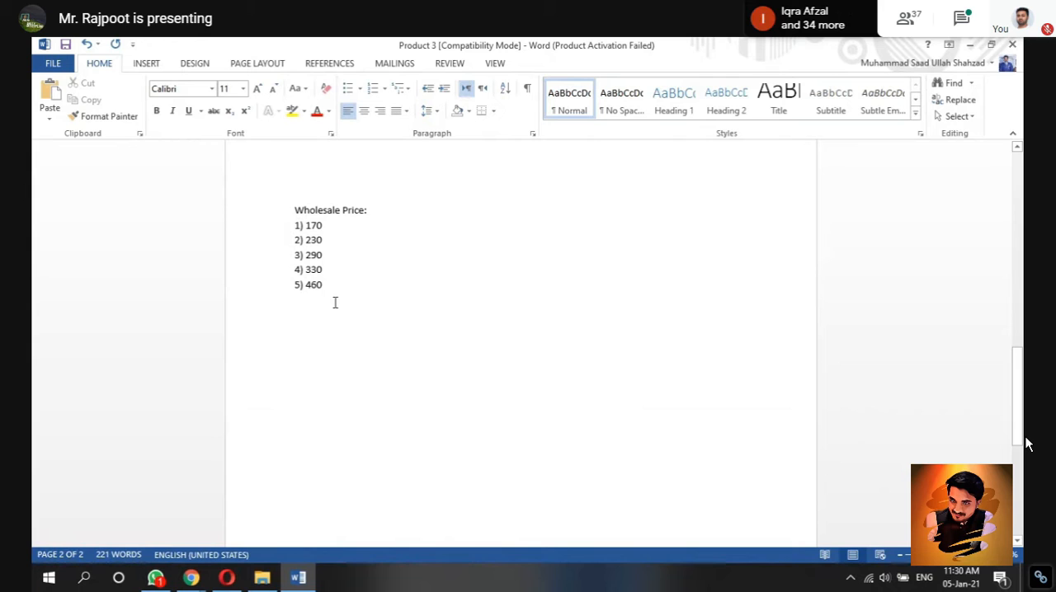
Step: Review the product images in File Explorer and reread the Word document from the titles through the wholesale prices
drag(1018, 396, 1017, 200)
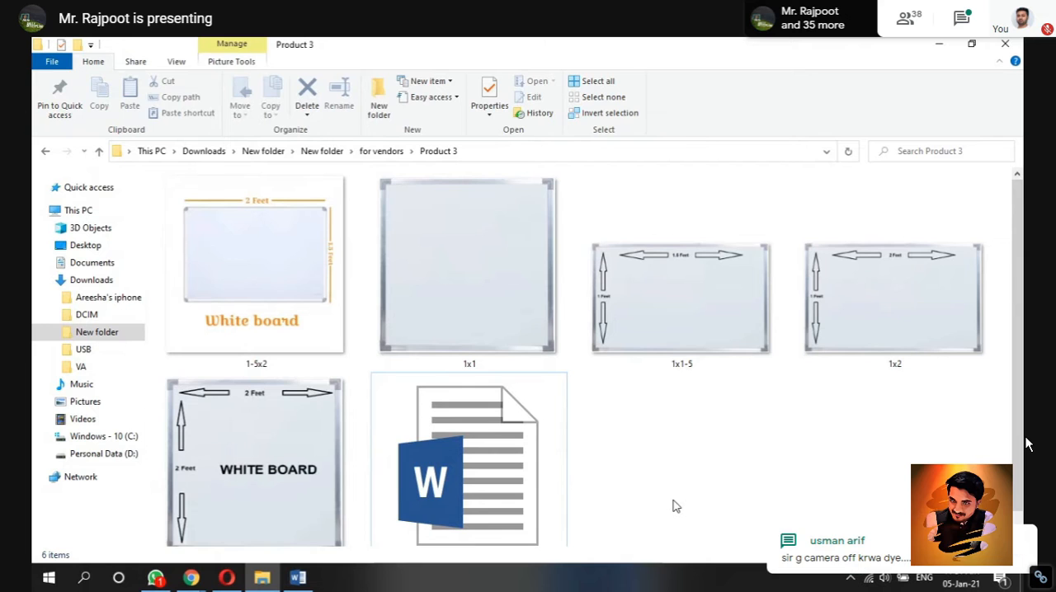
click(290, 581)
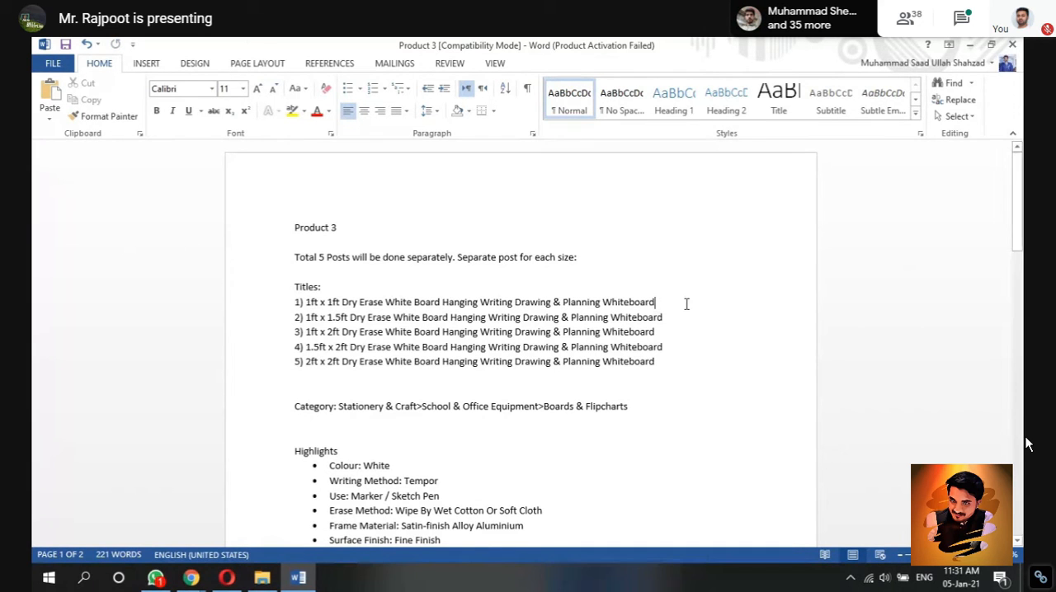
click(662, 405)
drag(1019, 241, 1018, 241)
scroll(1027, 444, down, 6)
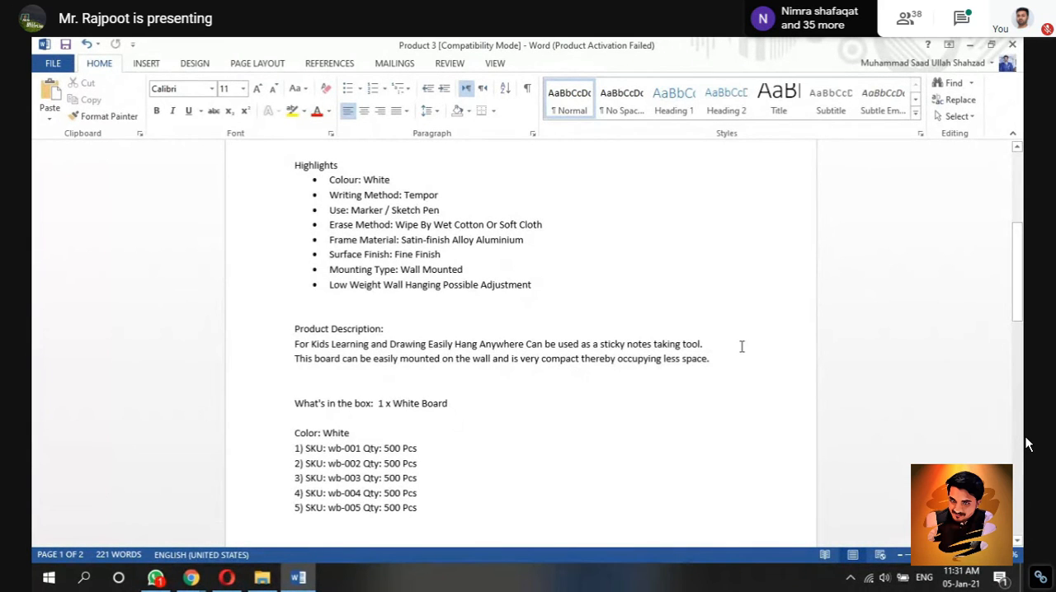
click(498, 404)
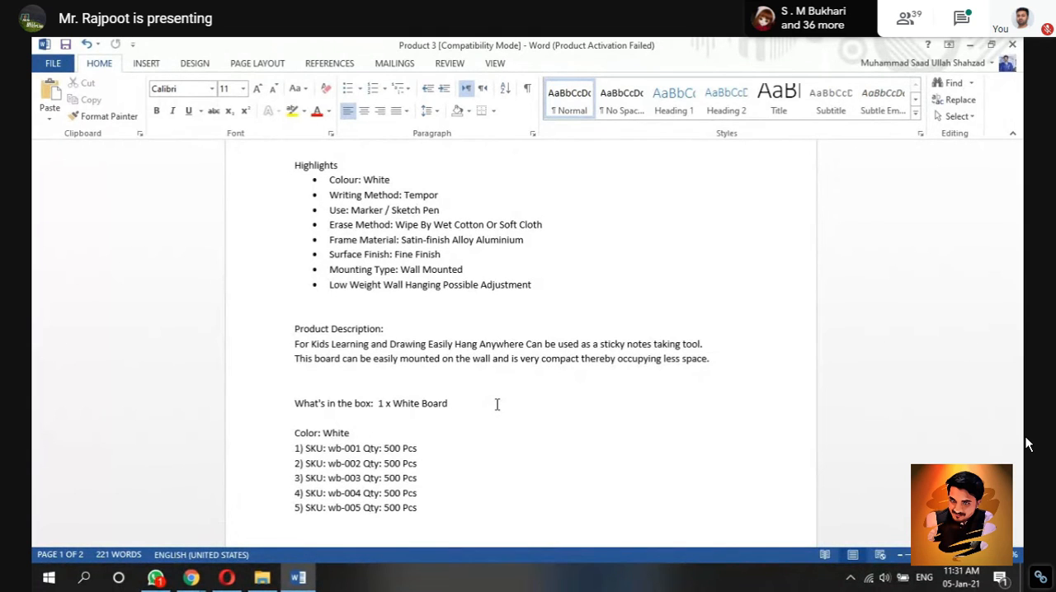
drag(1017, 290, 1017, 293)
scroll(1027, 444, down, 7)
drag(1016, 350, 1017, 338)
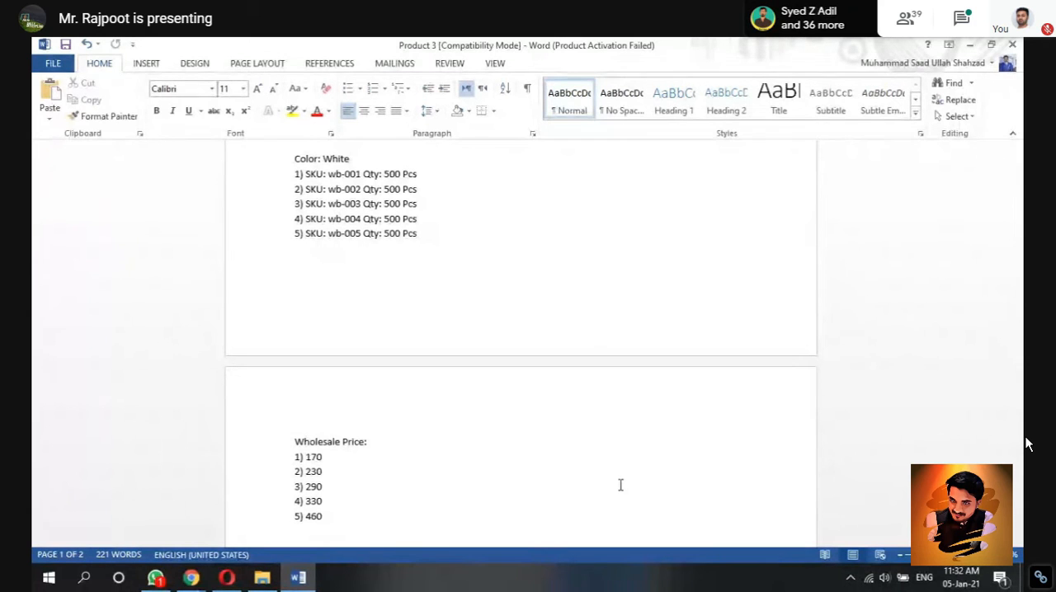
Step: Switch to the Daraz Seller Center page in the Opera browser
click(237, 581)
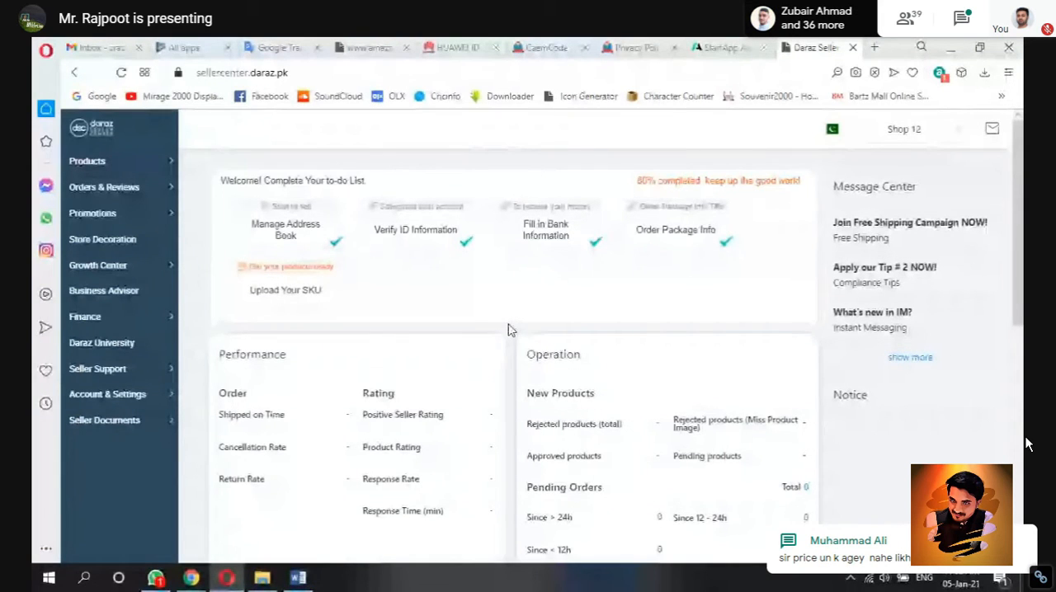
Step: Start a new product listing from the product pages, activate its Product Name field and switch to the Word document for the title
mouse_move(113, 160)
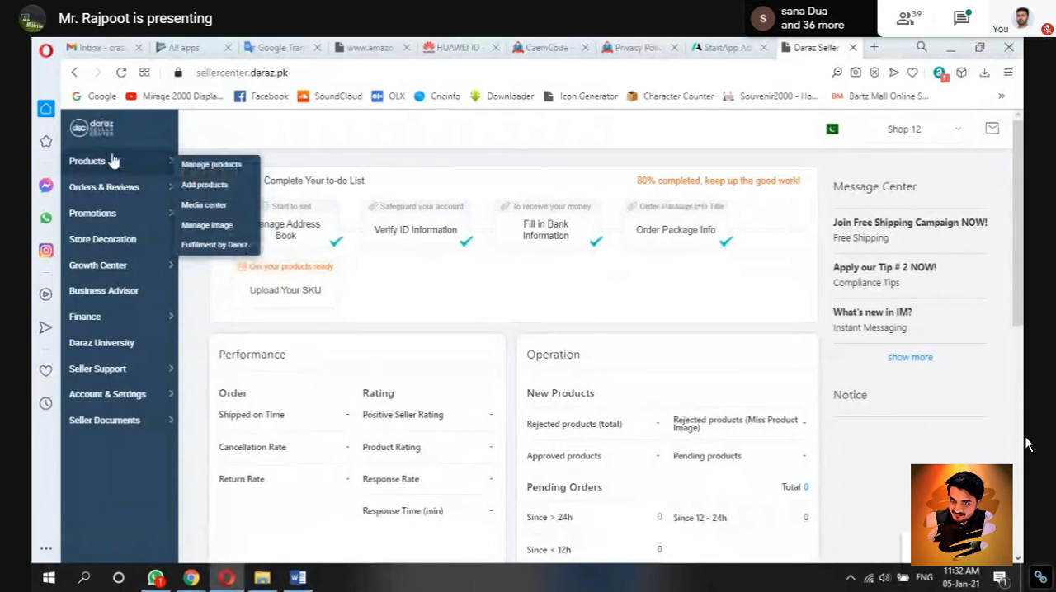
click(223, 168)
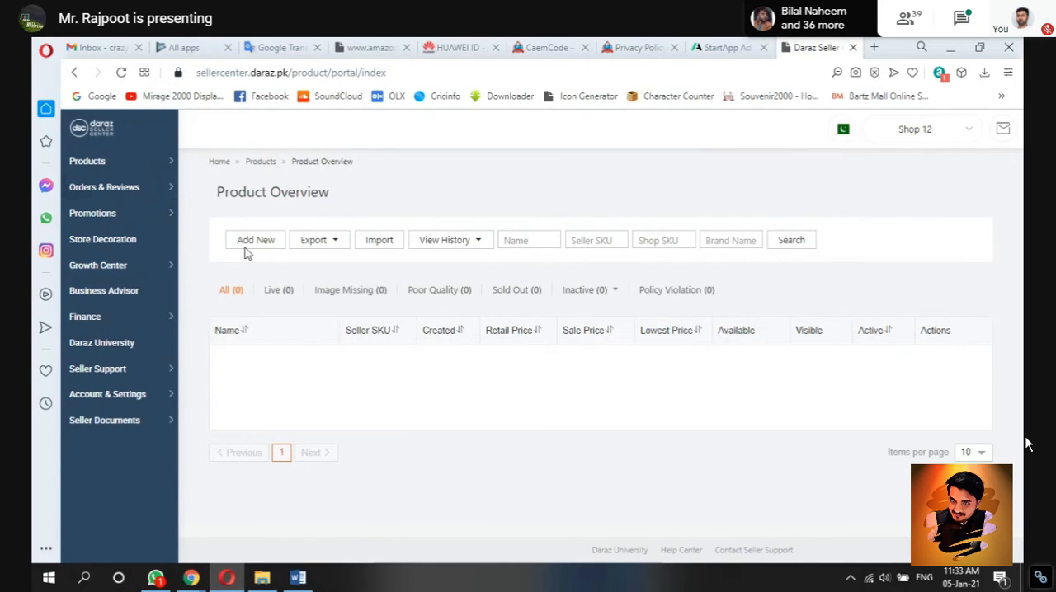
mouse_move(175, 158)
click(191, 186)
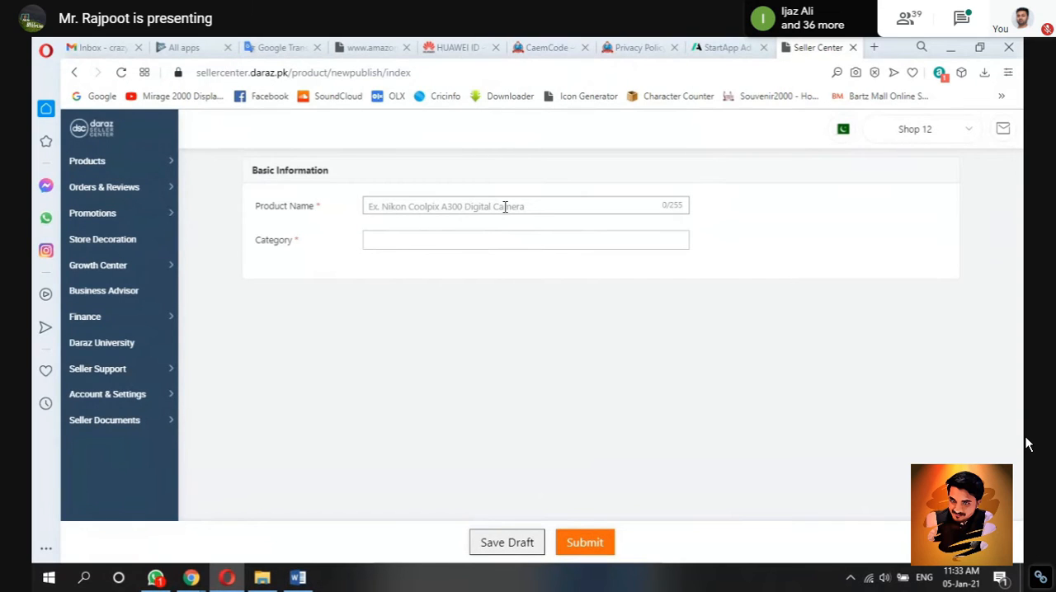
click(505, 207)
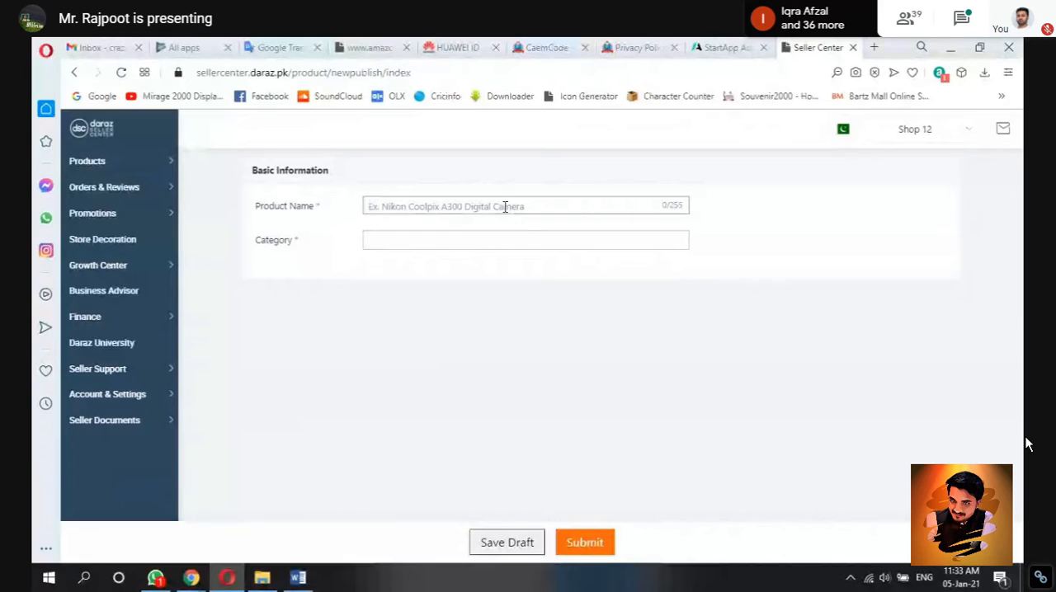
click(298, 578)
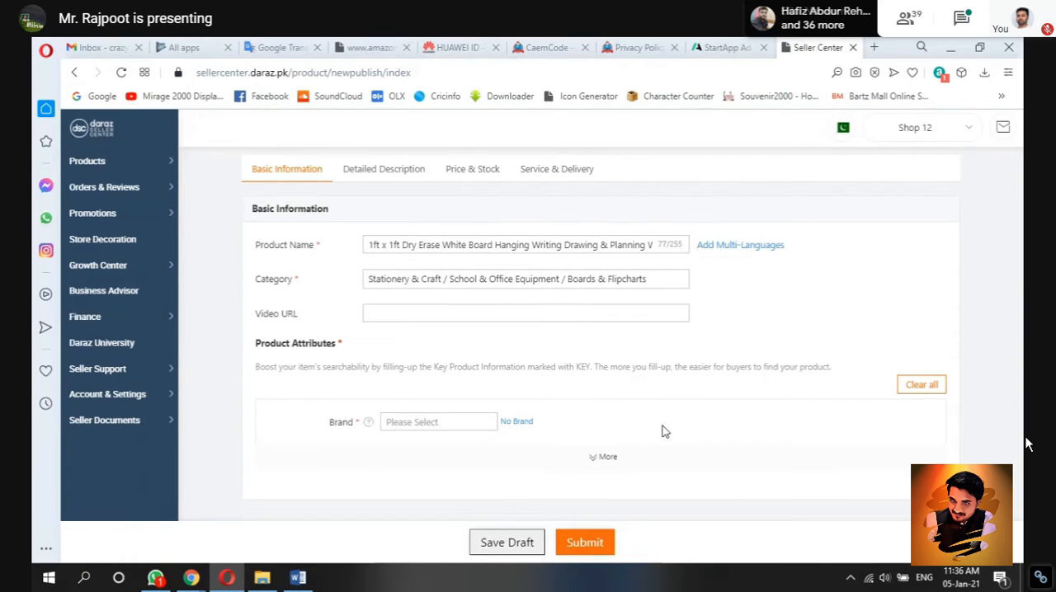
Step: Set the Brand attribute of the whiteboard listing to No Brand
scroll(665, 432, down, 3)
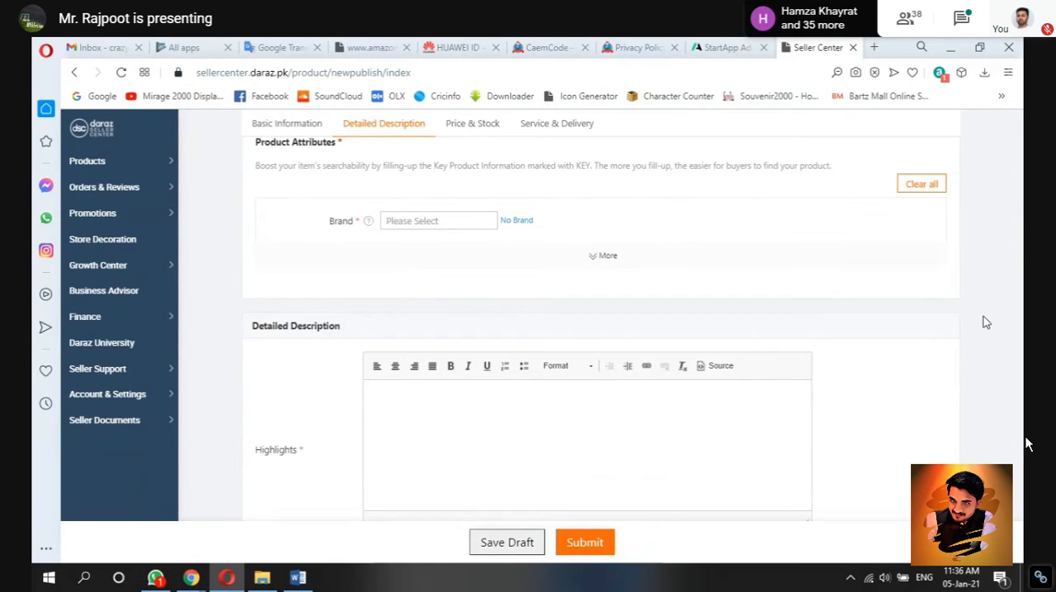
scroll(985, 322, up, 1)
scroll(985, 322, down, 1)
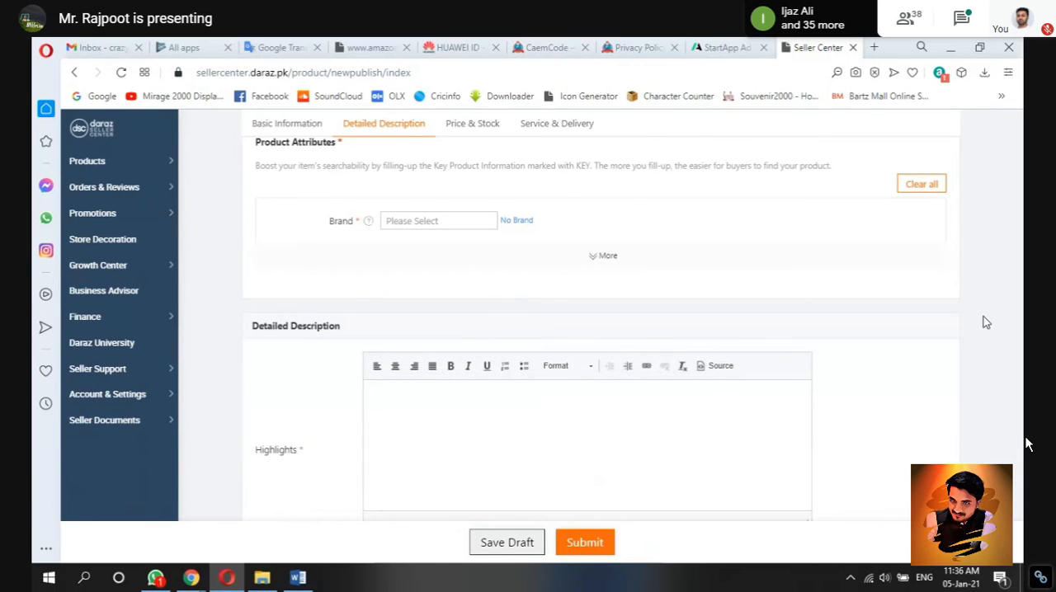
click(517, 221)
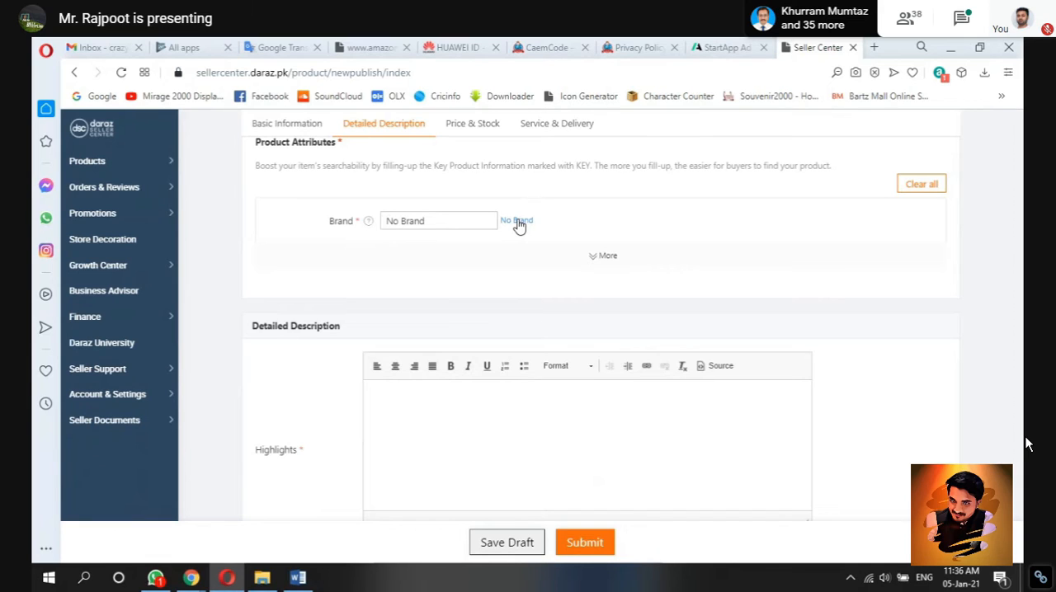
Step: Submit a new brand request named Shop 12 from the Brand field's help link and close the request page
mouse_move(370, 224)
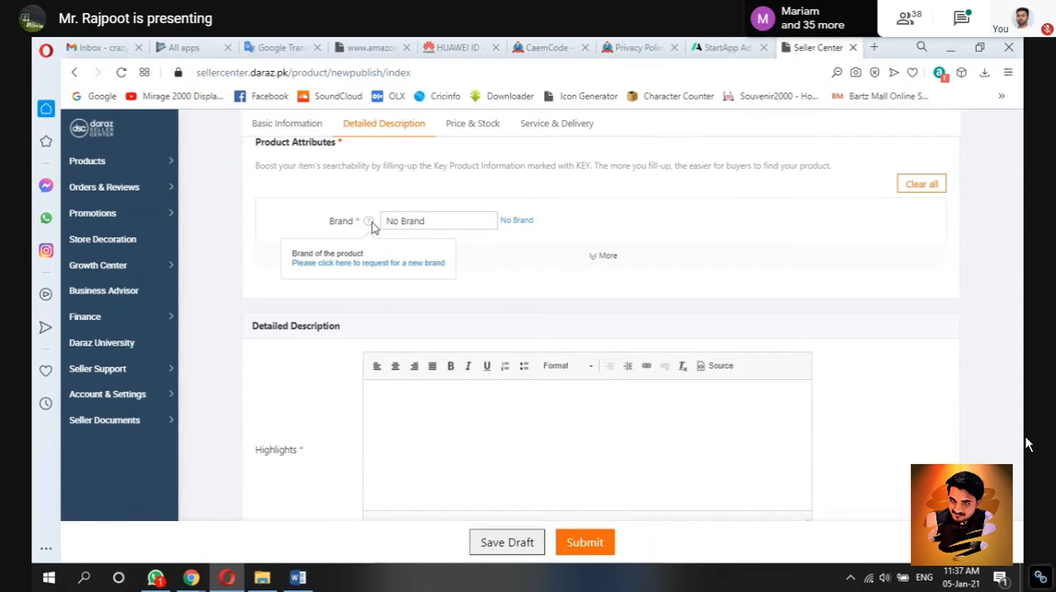
click(381, 264)
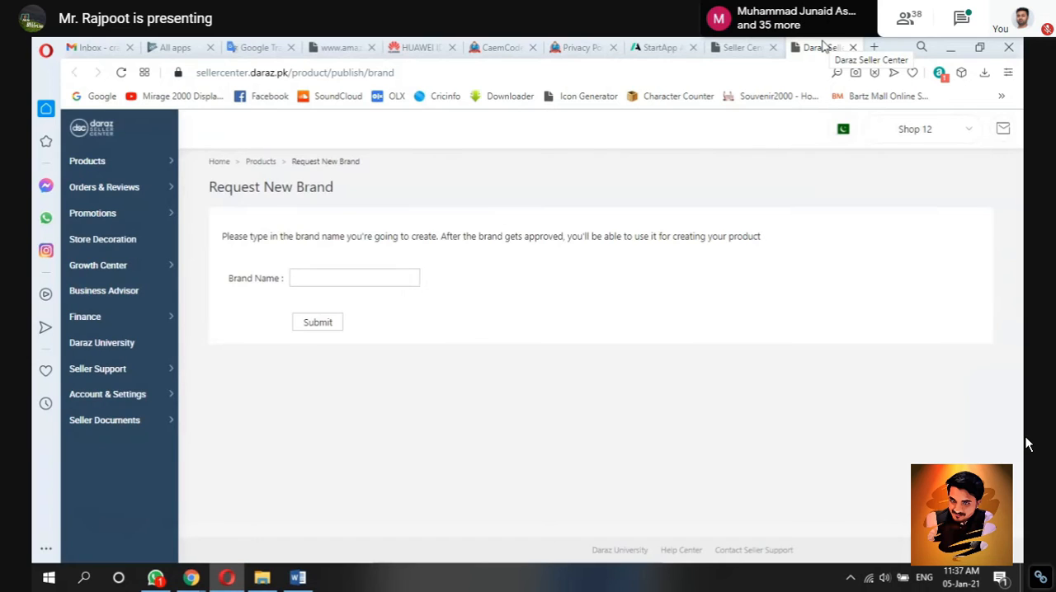
click(398, 275)
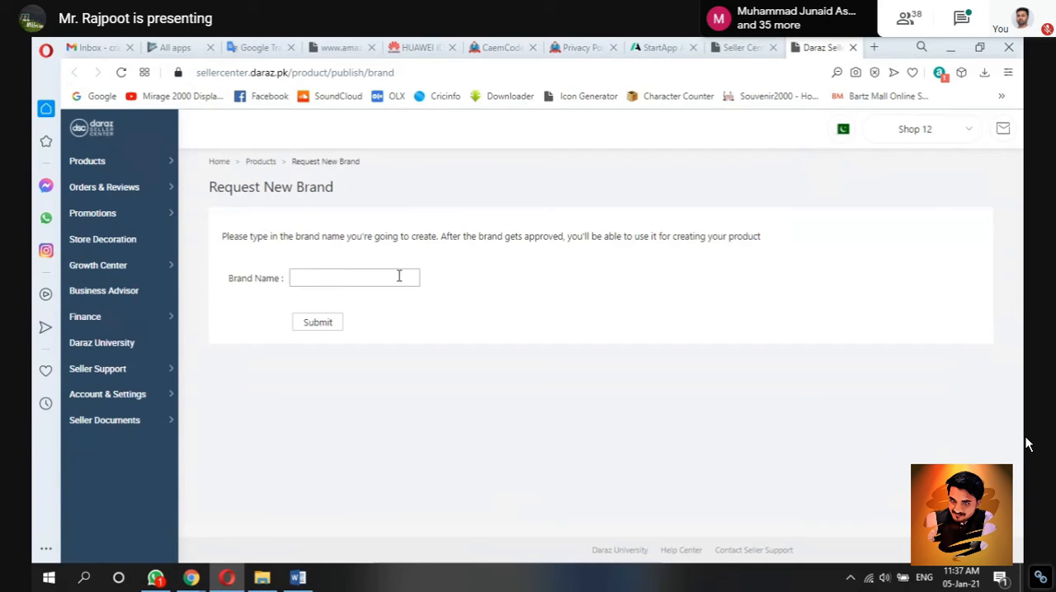
text(s)
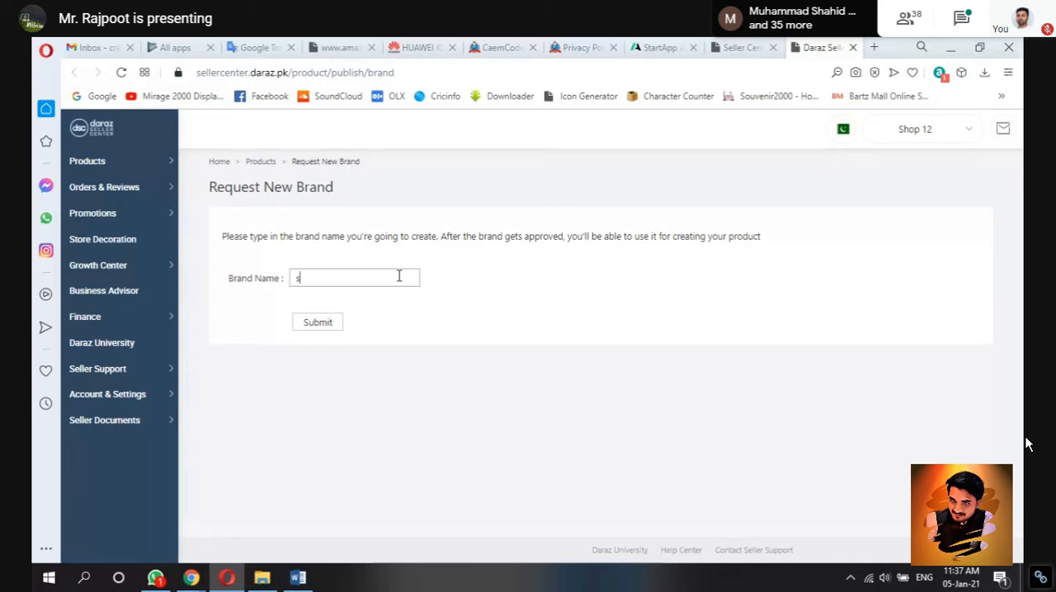
text(hop 12)
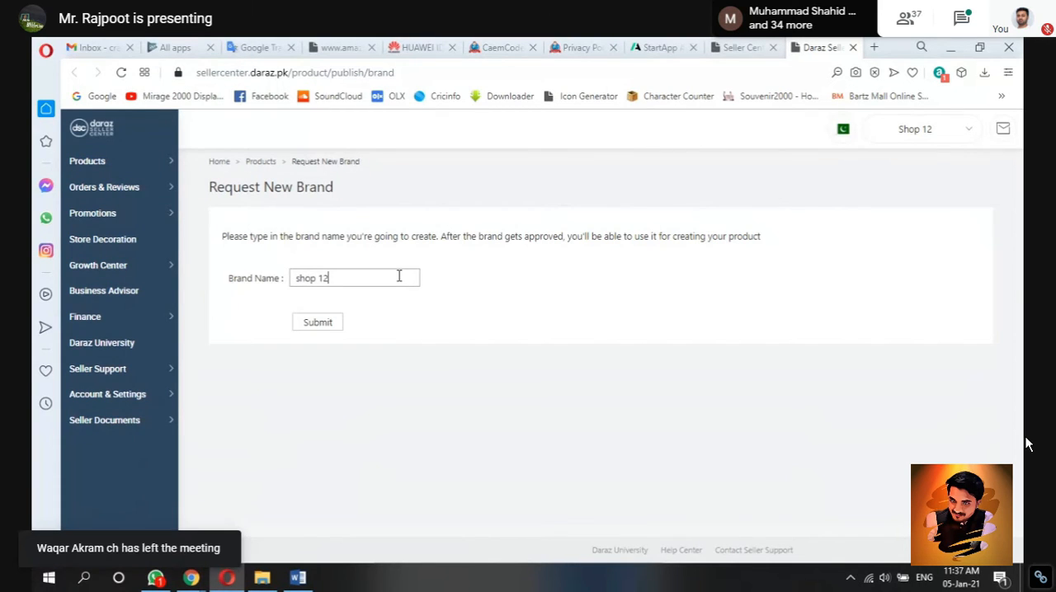
click(297, 280)
key(Delete)
text(S)
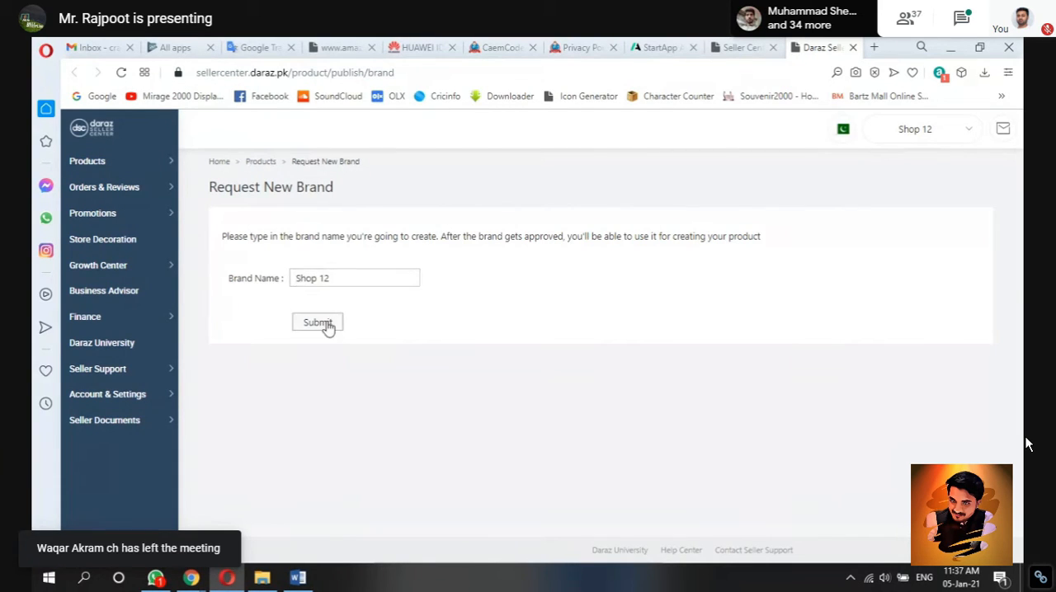
click(327, 326)
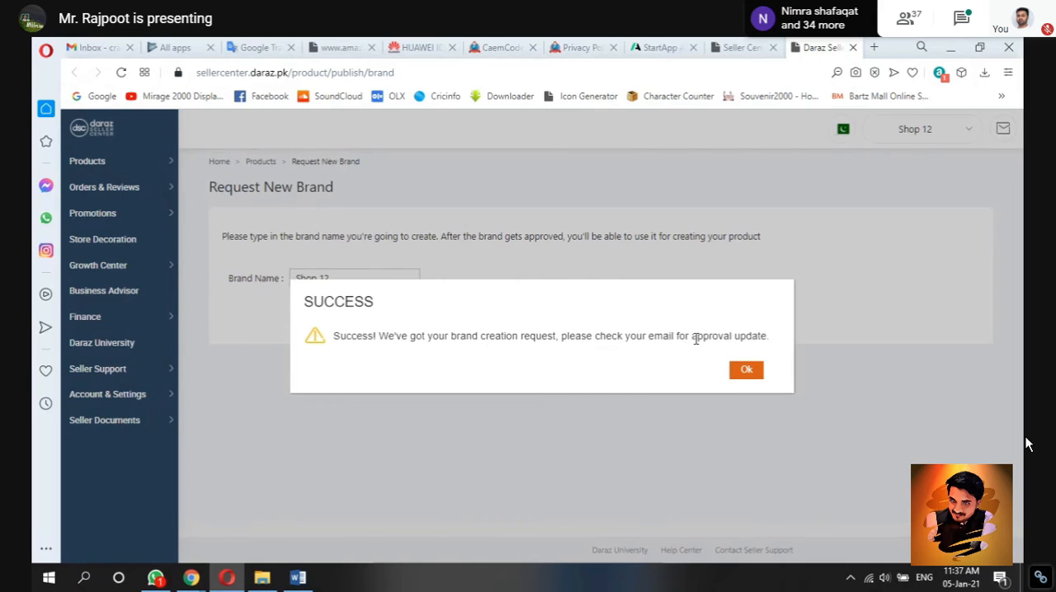
click(747, 371)
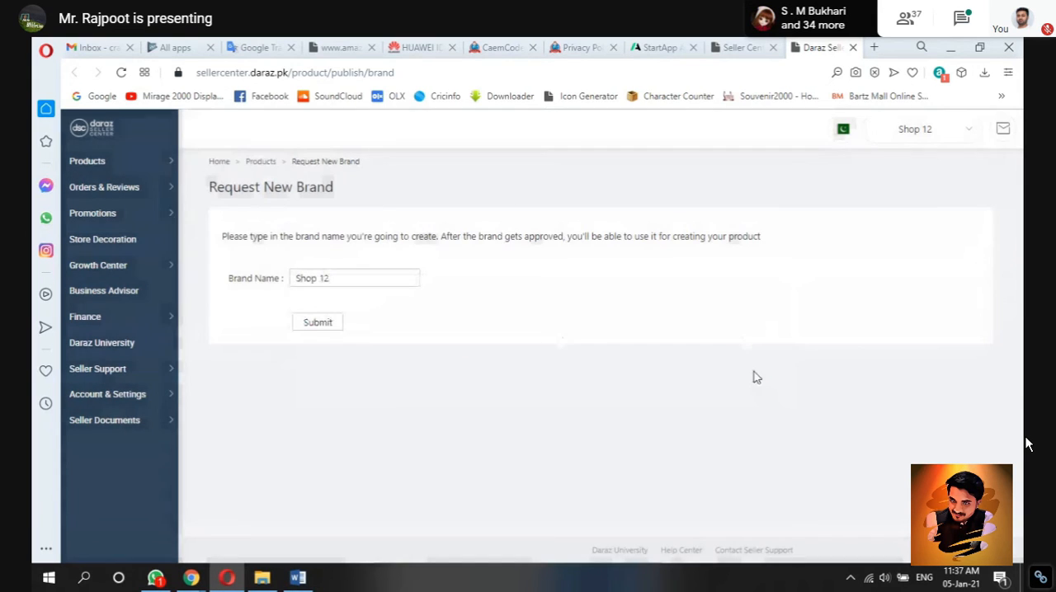
click(854, 47)
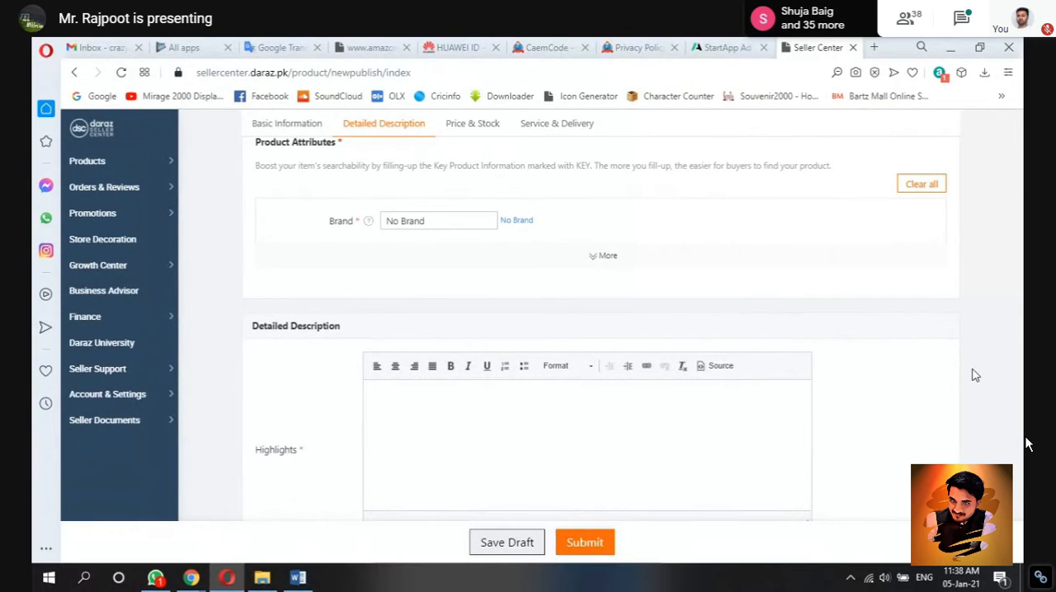
Step: Try choosing the suggested brand found by searching shop12 in the Brand field, and reset the brand to No Brand
scroll(974, 375, down, 2)
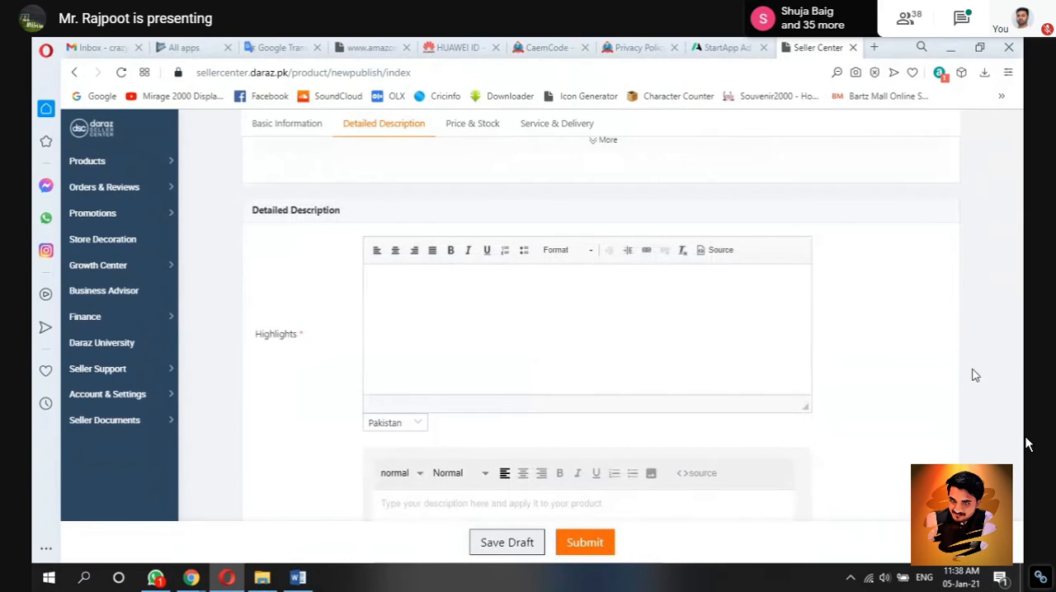
scroll(975, 376, down, 1)
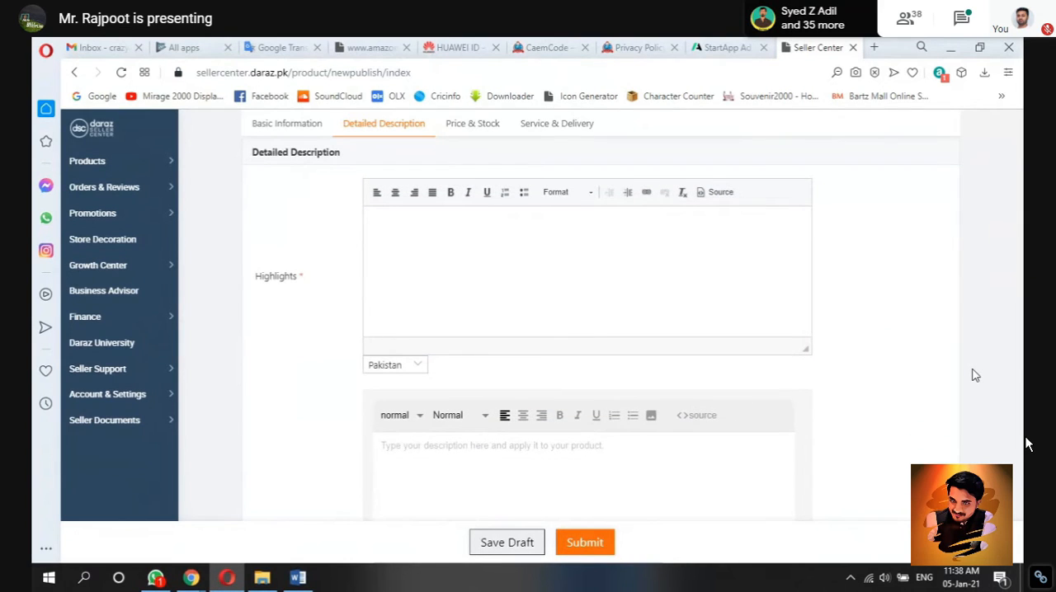
scroll(975, 376, up, 3)
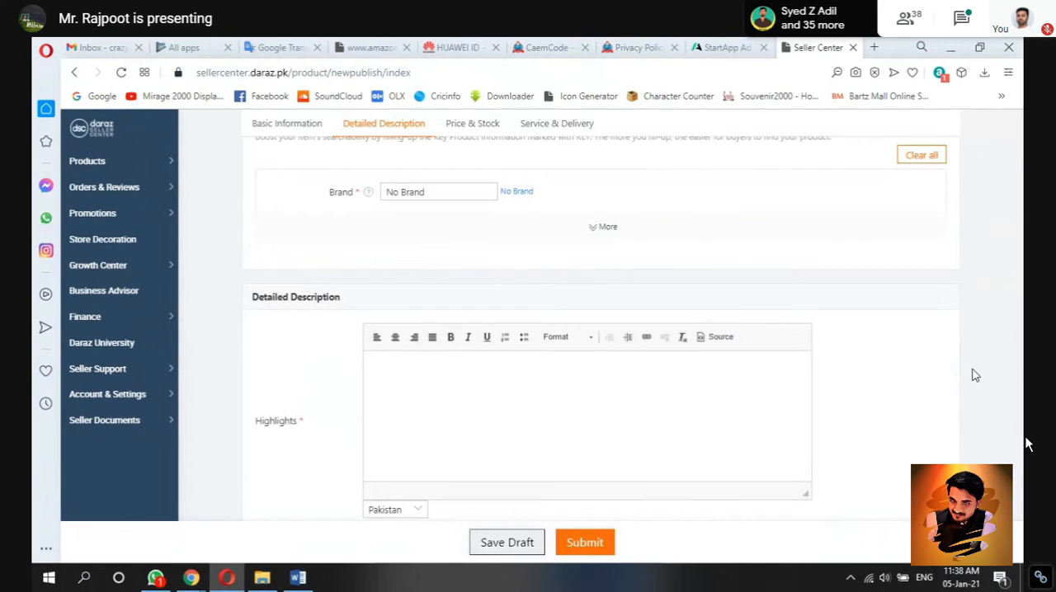
click(488, 192)
click(466, 193)
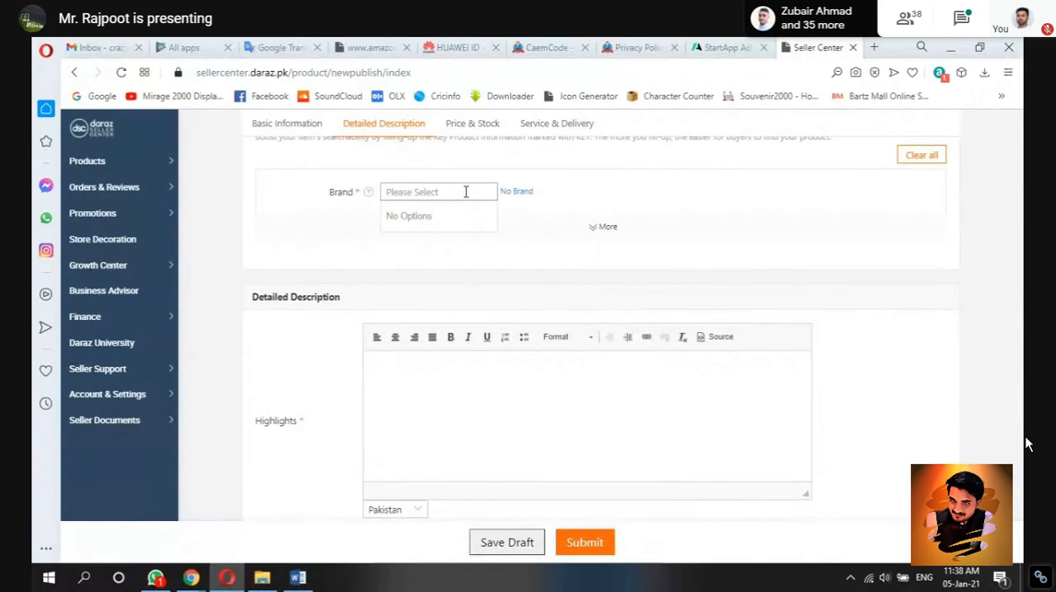
text(shop12)
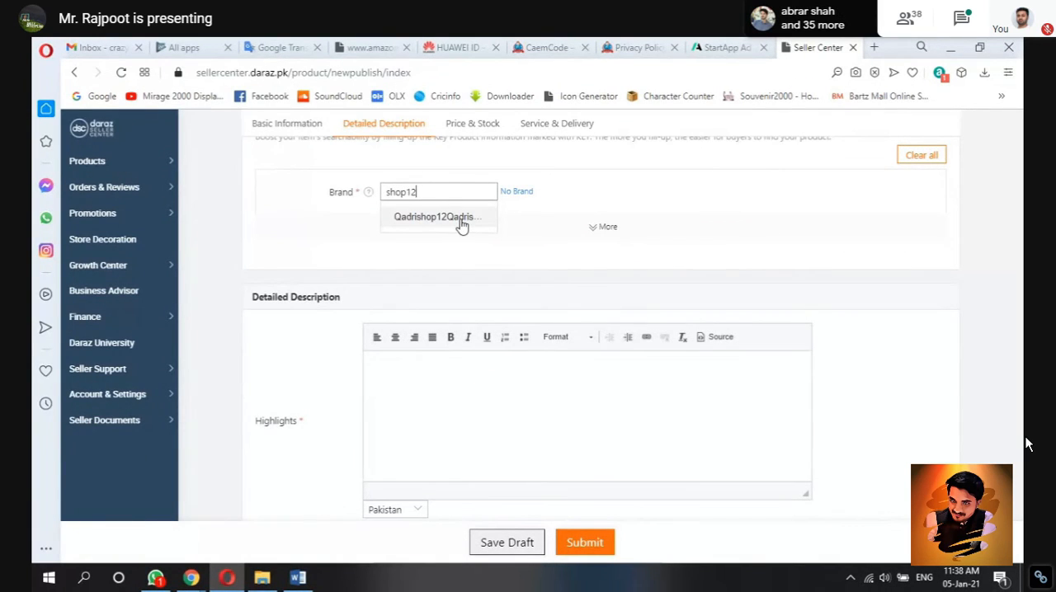
click(462, 217)
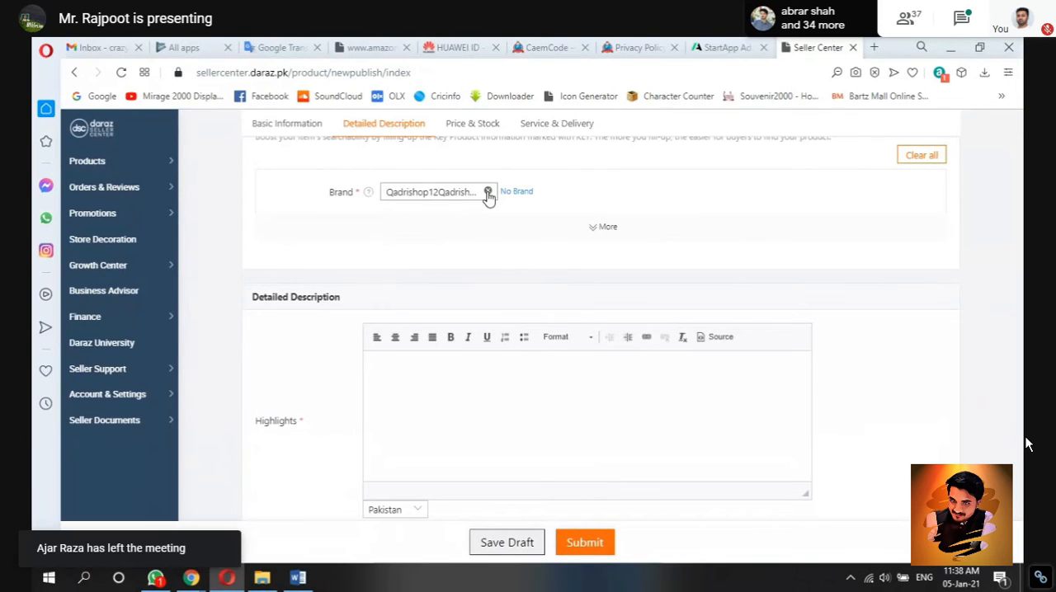
click(487, 196)
click(513, 194)
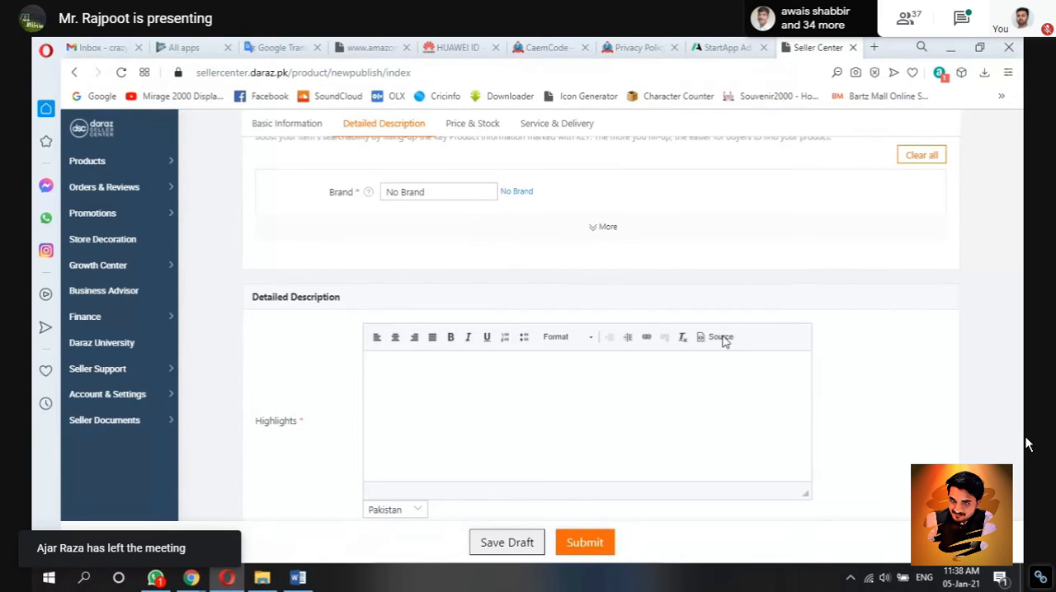
Step: Copy the bulleted Highlights list from the Product 3 Word document into the Highlights field of the Seller Center listing in Opera
click(299, 577)
click(682, 436)
key(Down)
key(Down)
key(Down)
key(Down)
key(Down)
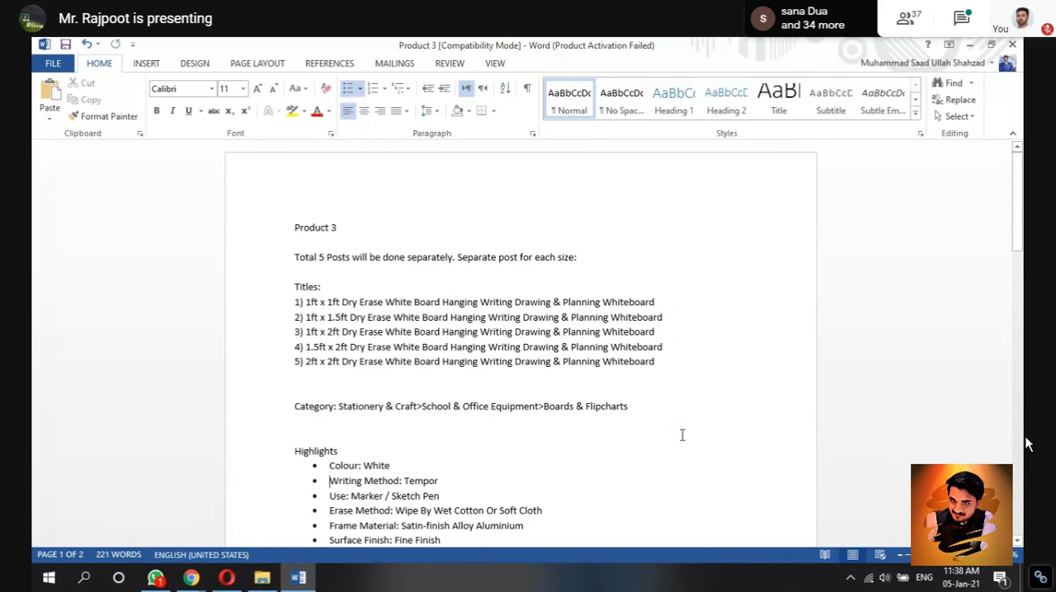
key(Down)
key(Down)
key(Down)
key(Down)
key(Down)
key(Down)
key(Down)
key(Down)
key(Down)
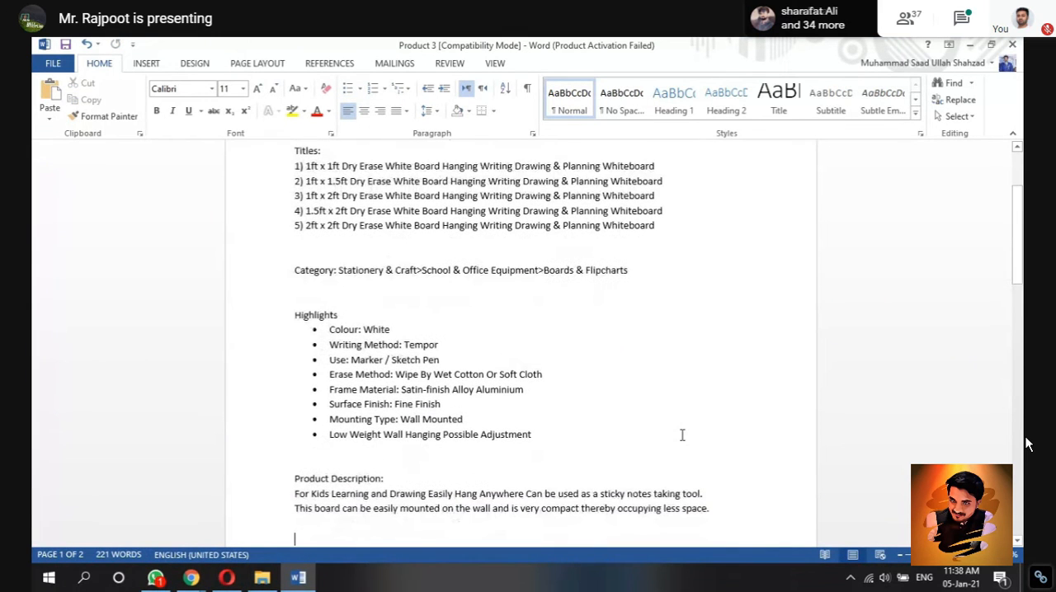
click(229, 579)
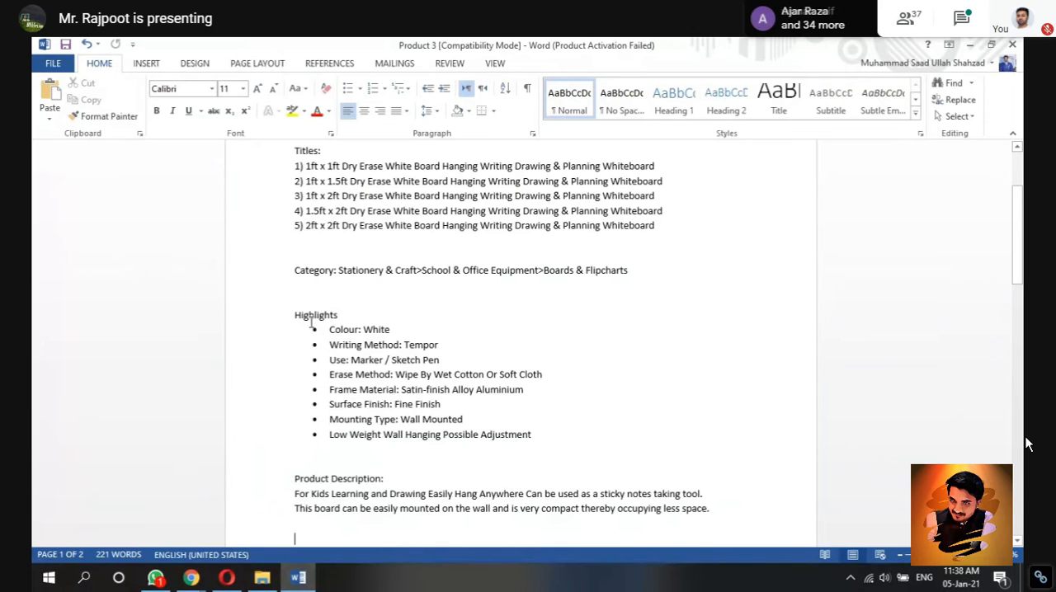
click(314, 329)
key(ctrl+c)
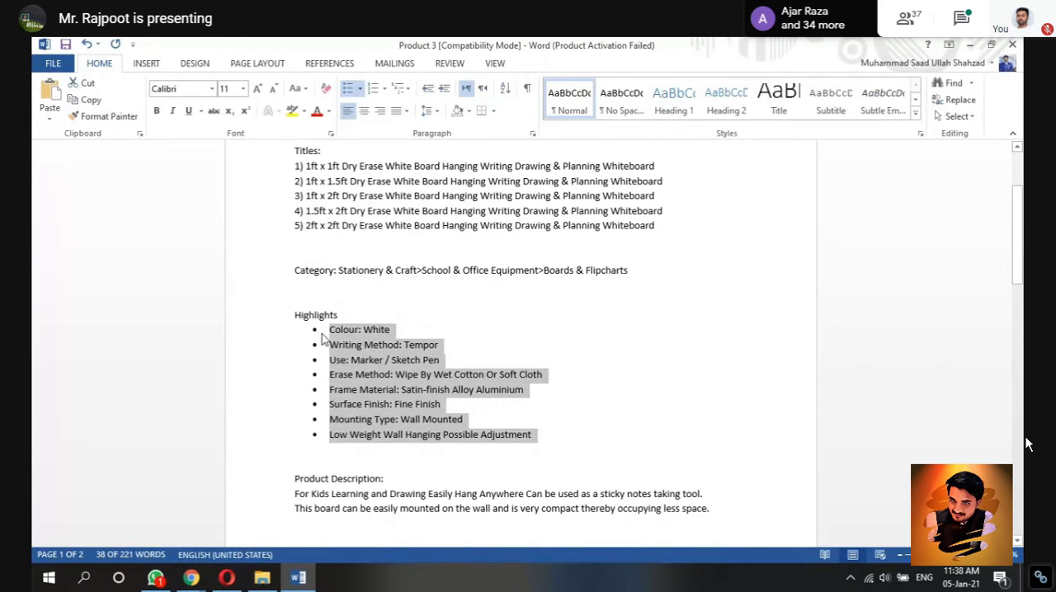
click(225, 581)
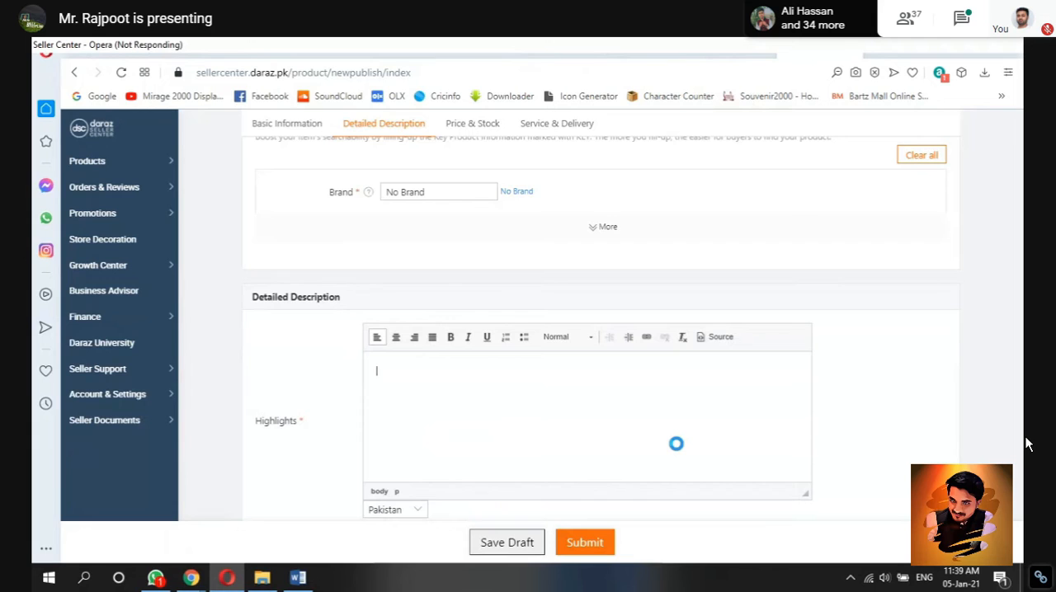
key(ctrl+v)
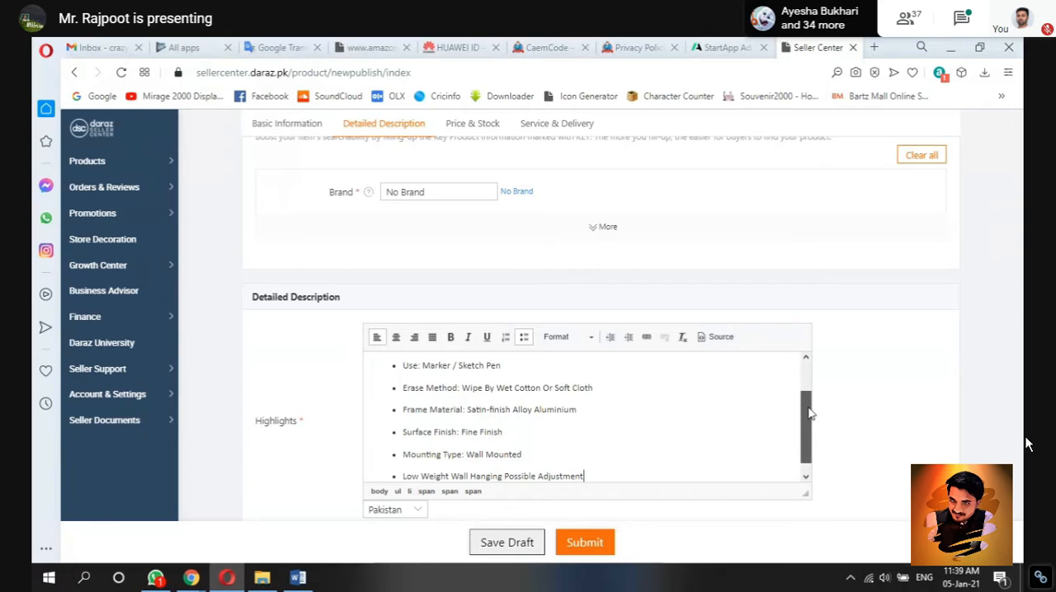
Step: Copy the two-line product description from the Product 3 Word document into the listing's Long Description (Lorikeet) in Opera and apply it
scroll(809, 413, down, 1)
scroll(886, 441, down, 1)
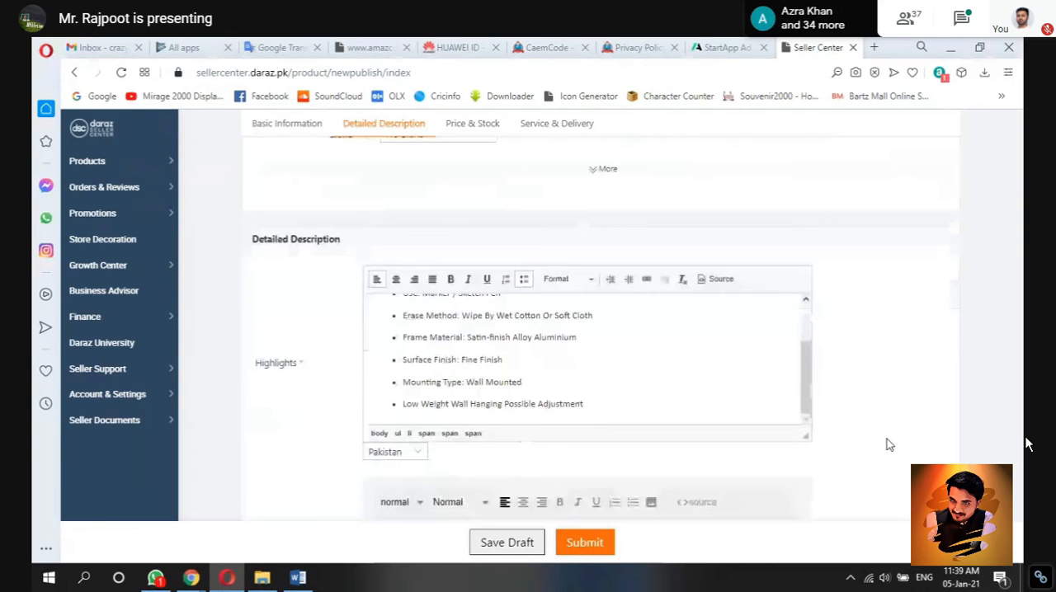
scroll(887, 442, down, 3)
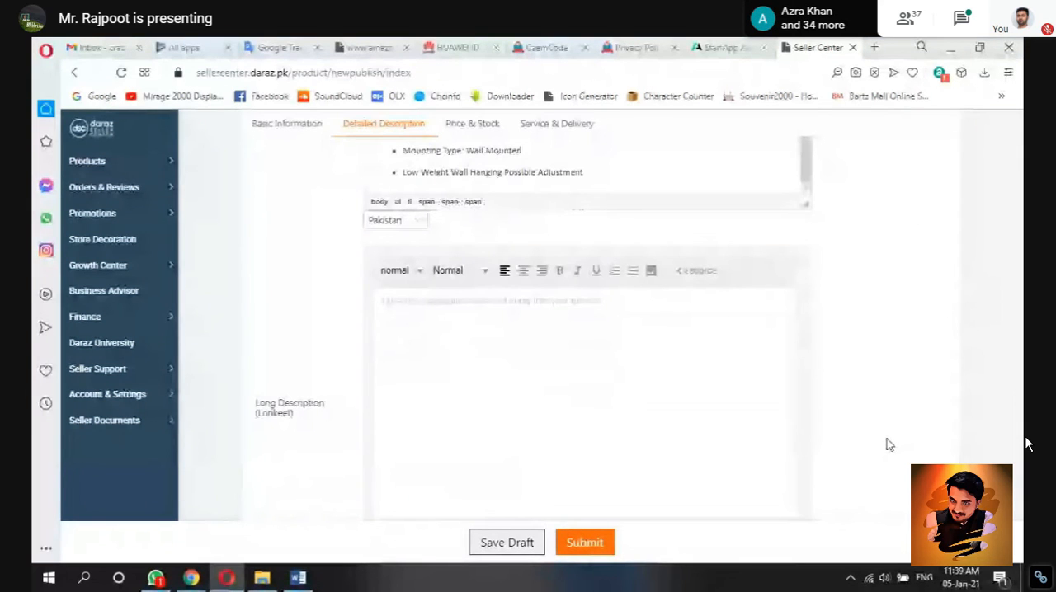
scroll(887, 444, down, 1)
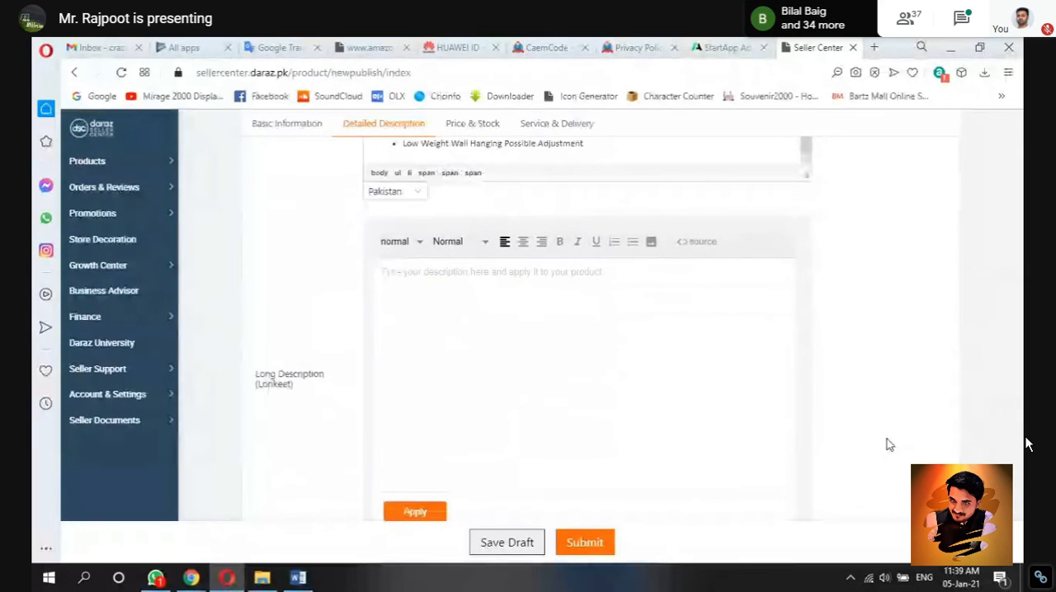
scroll(542, 396, down, 1)
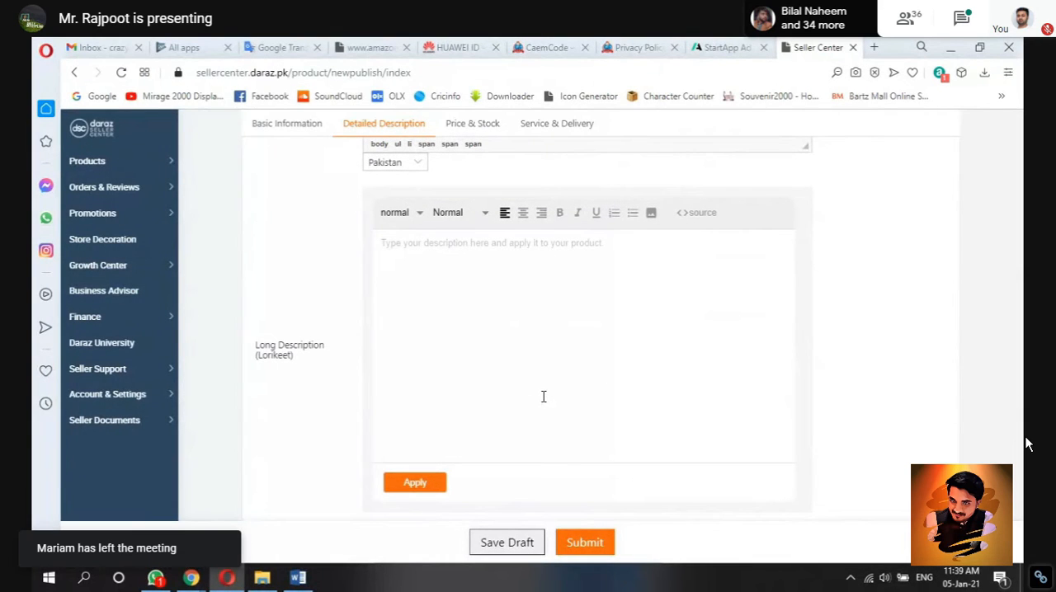
click(299, 579)
mouse_move(709, 509)
mouse_down()
mouse_move(392, 495)
mouse_move(292, 504)
mouse_up()
key(ctrl+c)
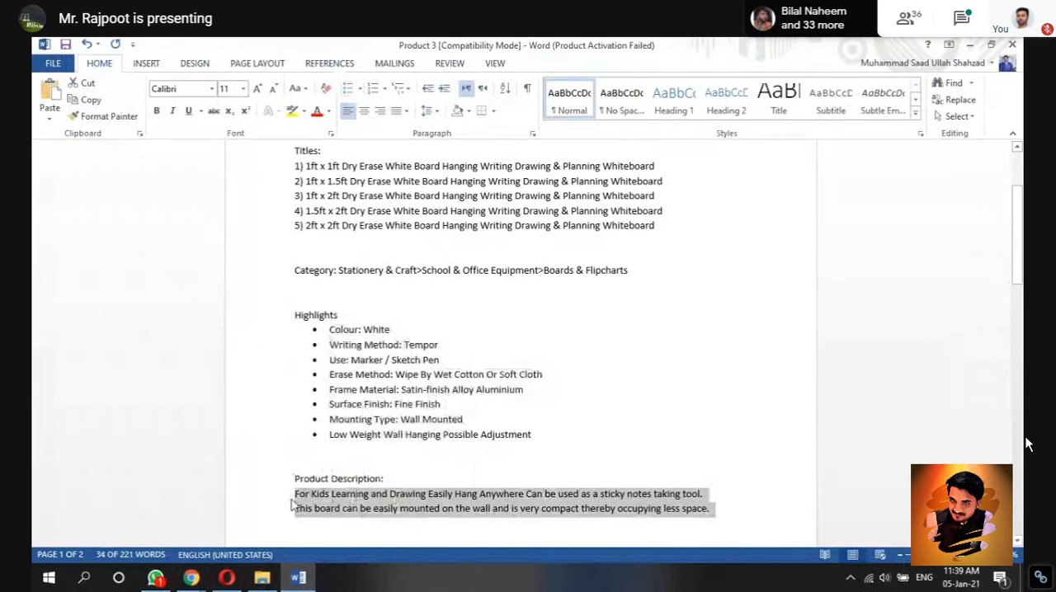
click(227, 577)
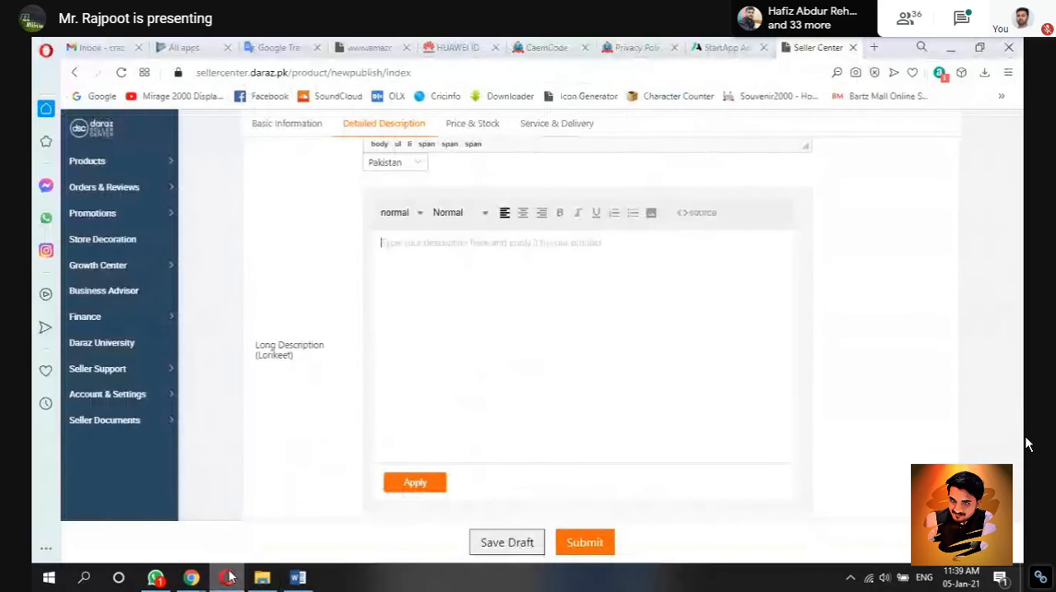
text(For Kids Learningand Drawing Easily Hang Anywhere Can be used as a sticky notes taking tool. This board can beeasily mounted on the wall and is very compact thereby occupying less space.)
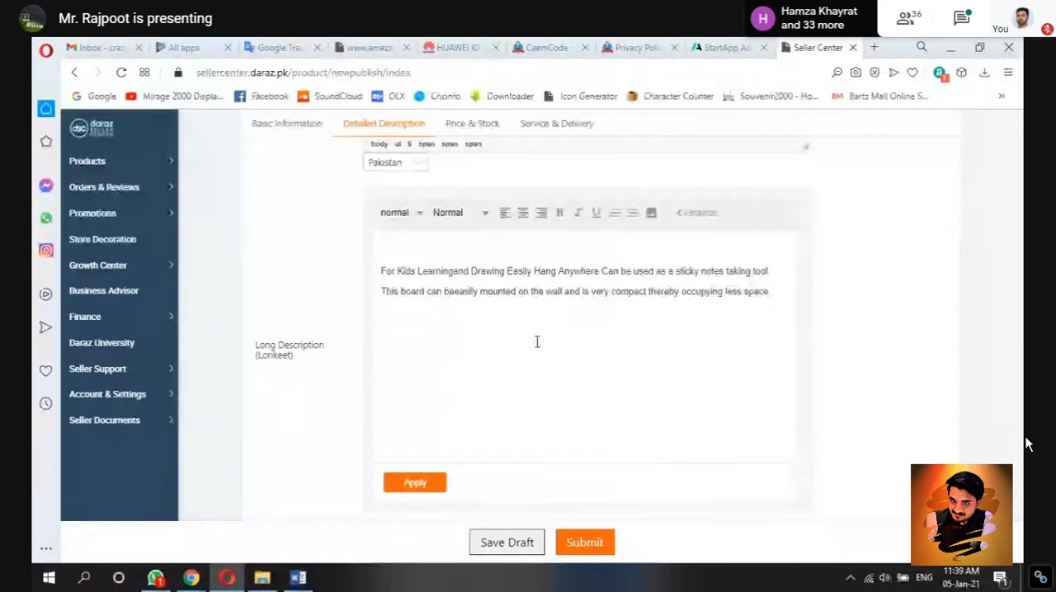
scroll(826, 356, down, 1)
scroll(826, 356, down, 1)
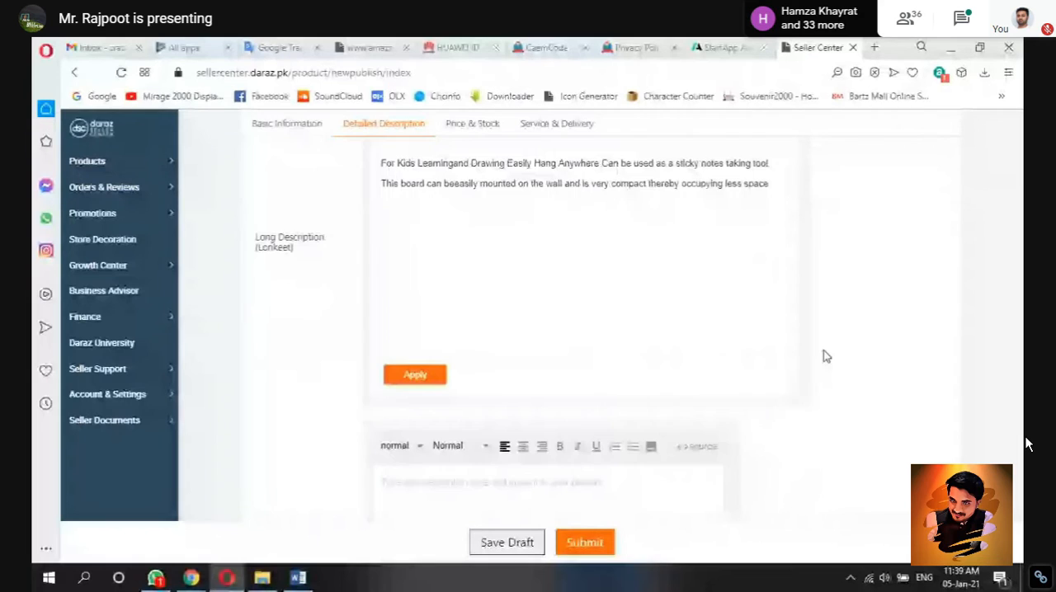
click(417, 368)
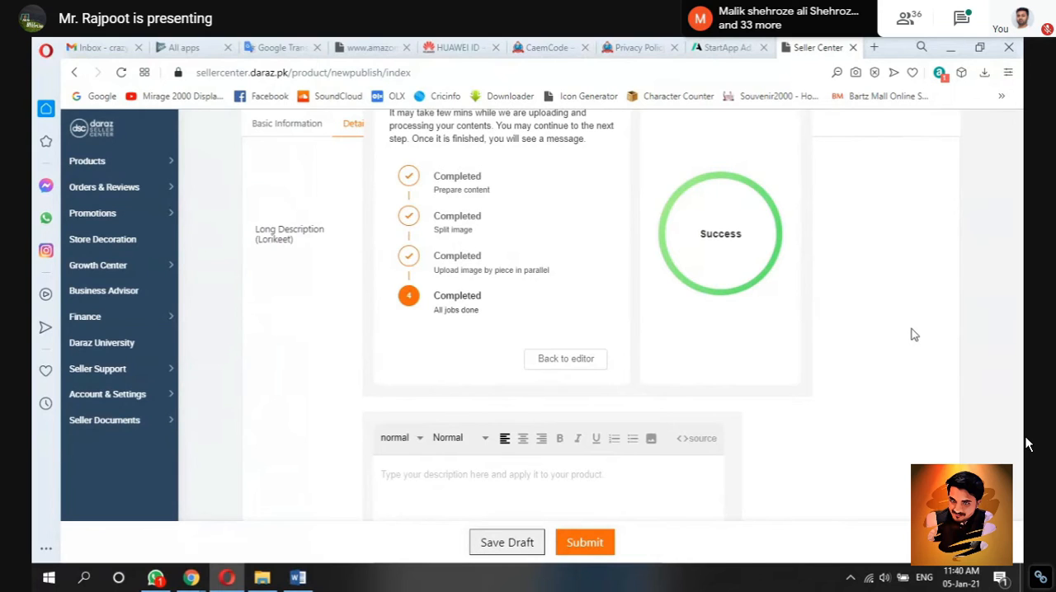
Step: Paste the product description into the English description and remove the stray line breaks before "and Drawing" and "easily mounted"
scroll(914, 335, down, 1)
scroll(914, 335, down, 2)
scroll(914, 335, down, 2)
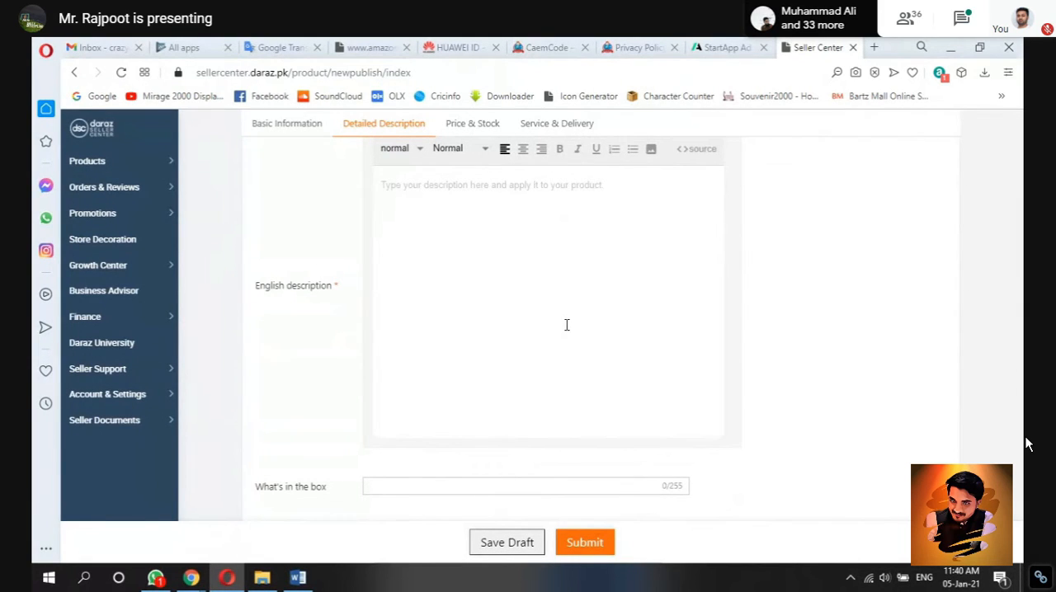
key(ctrl+v)
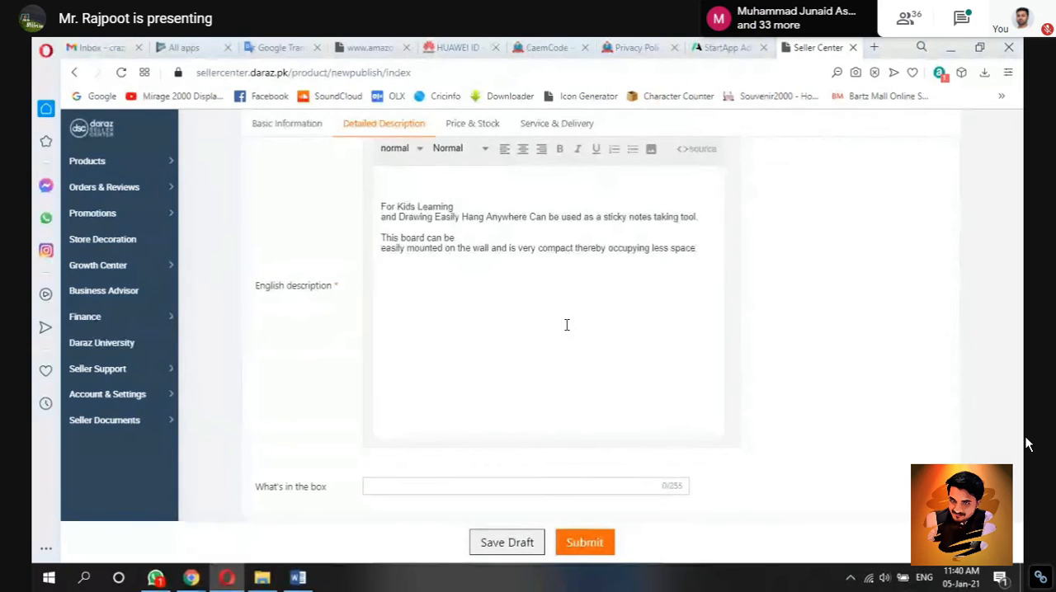
click(382, 218)
key(BackSpace)
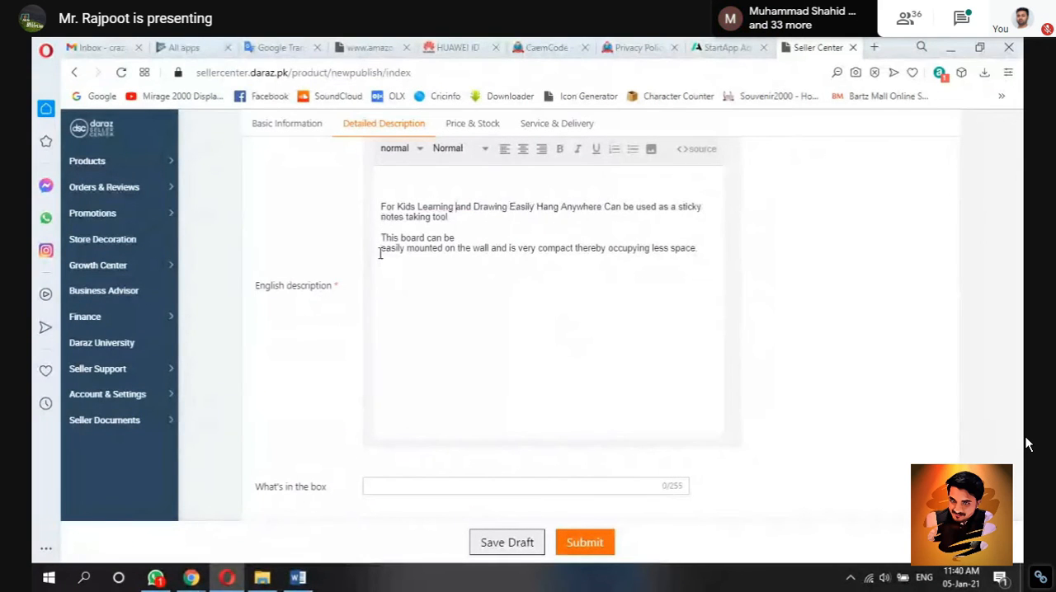
click(380, 250)
key(BackSpace)
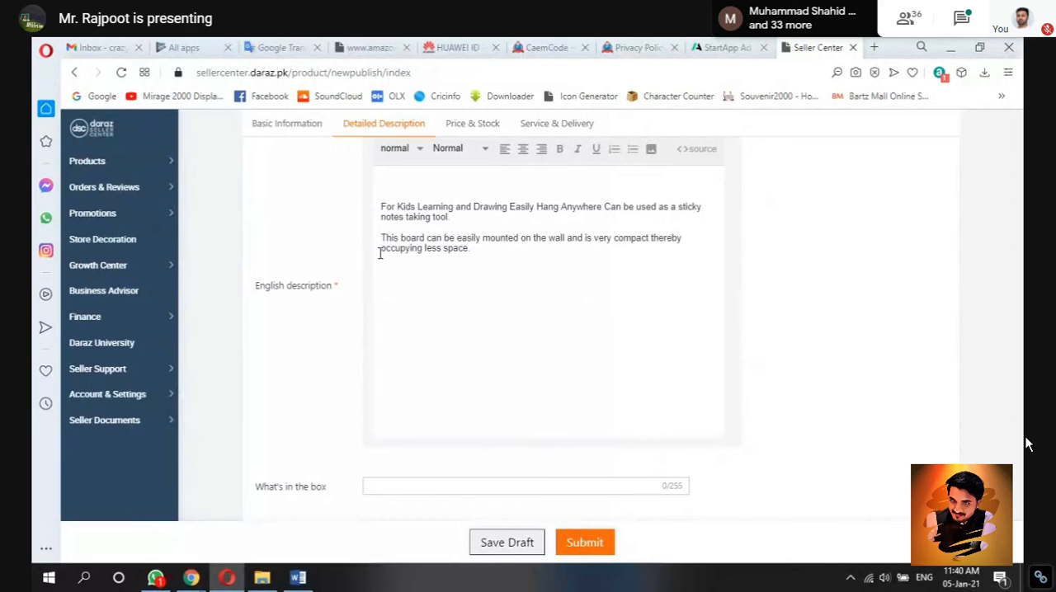
Step: Copy "1 x White Board" from the Product 3 Word document into the What's in the box field of the Seller Center listing in Opera
scroll(344, 330, down, 1)
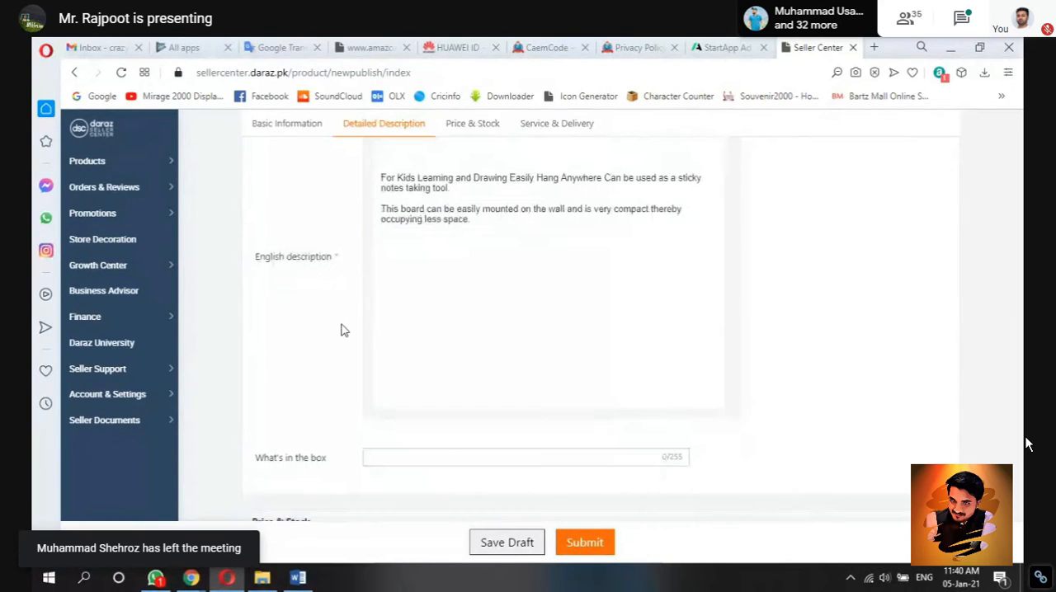
scroll(341, 325, down, 3)
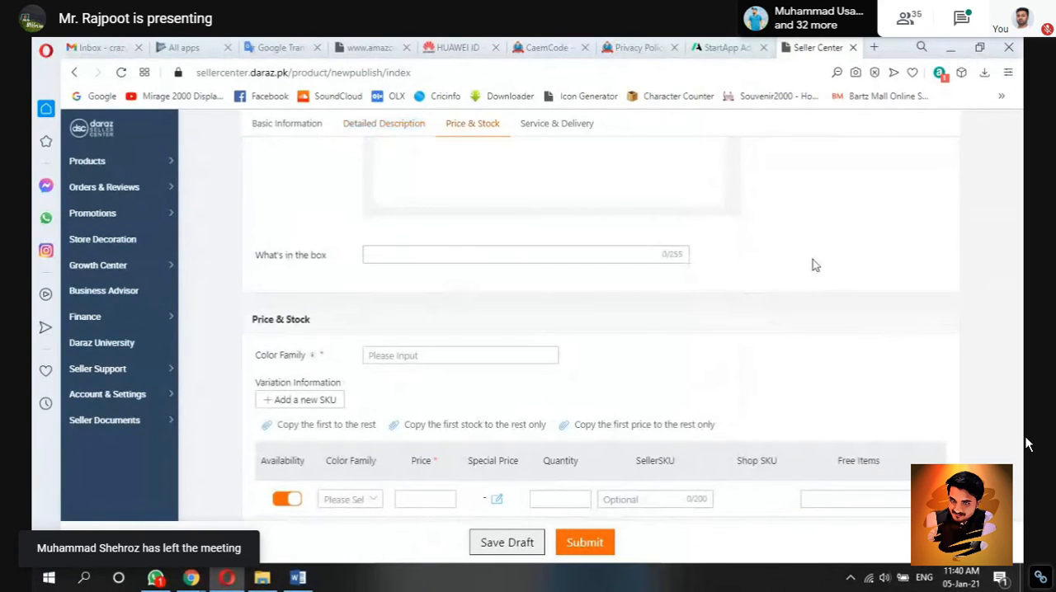
click(608, 251)
click(298, 586)
triple_click(485, 497)
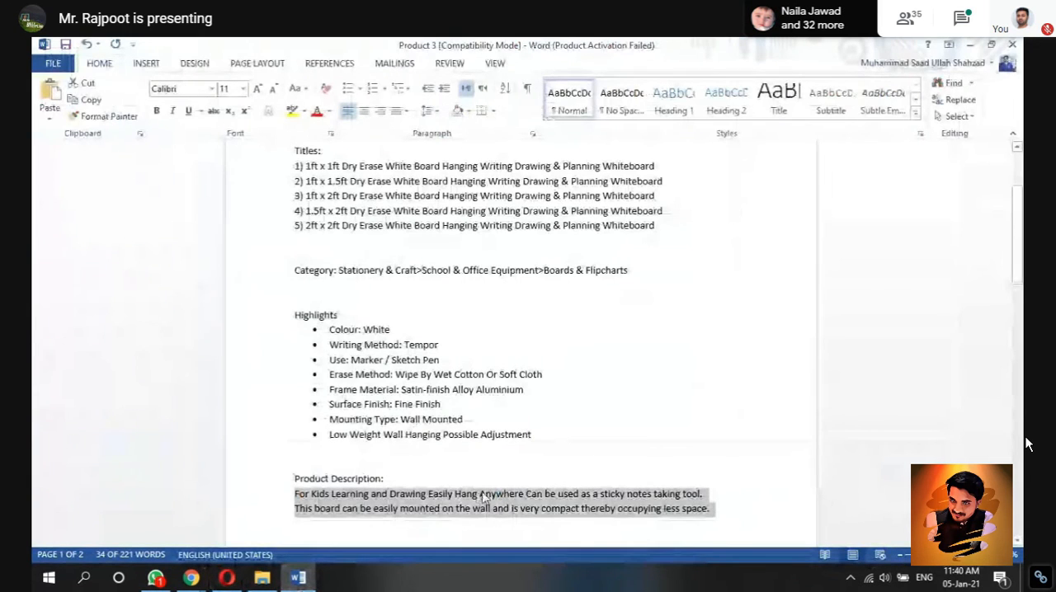
click(484, 495)
key(Down)
key(Down)
key(Down)
key(Down)
key(Down)
key(Down)
key(Down)
key(Down)
key(Down)
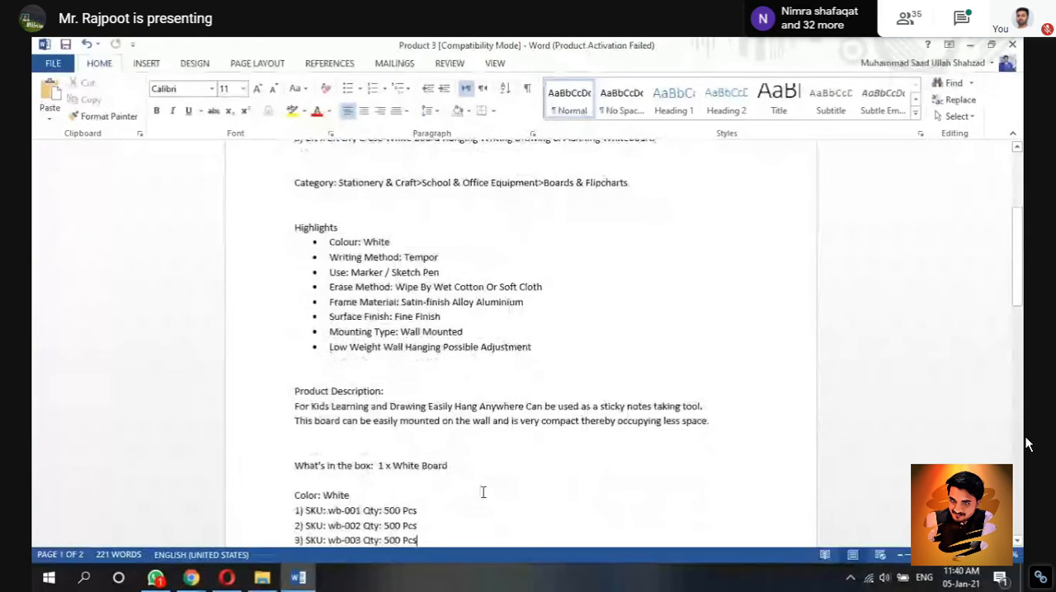
key(Down)
key(Down)
key(Down)
key(Down)
key(Down)
key(Down)
key(Down)
drag(450, 211, 379, 213)
key(ctrl+c)
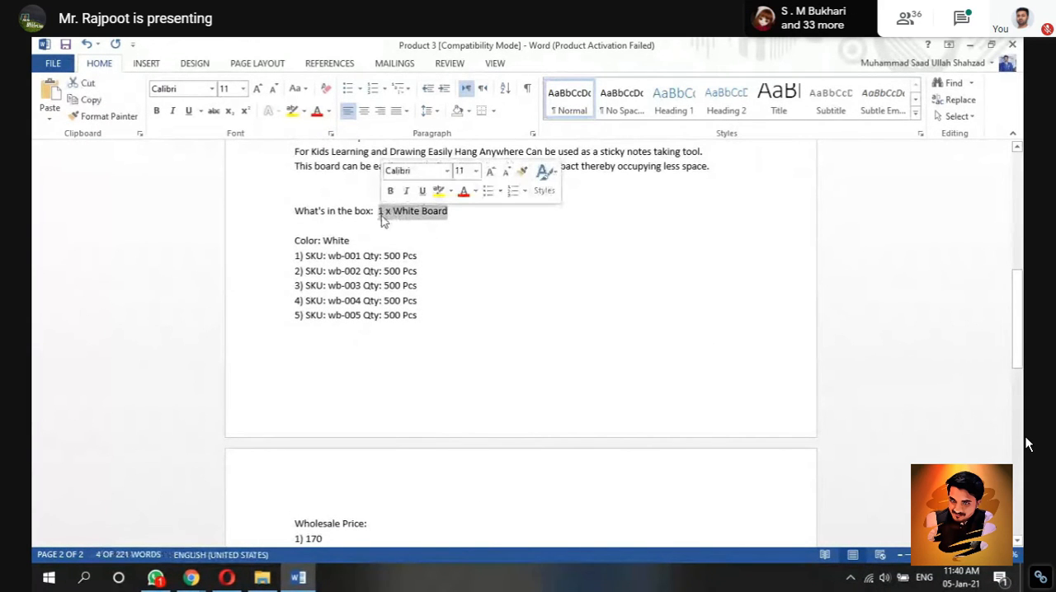
click(226, 578)
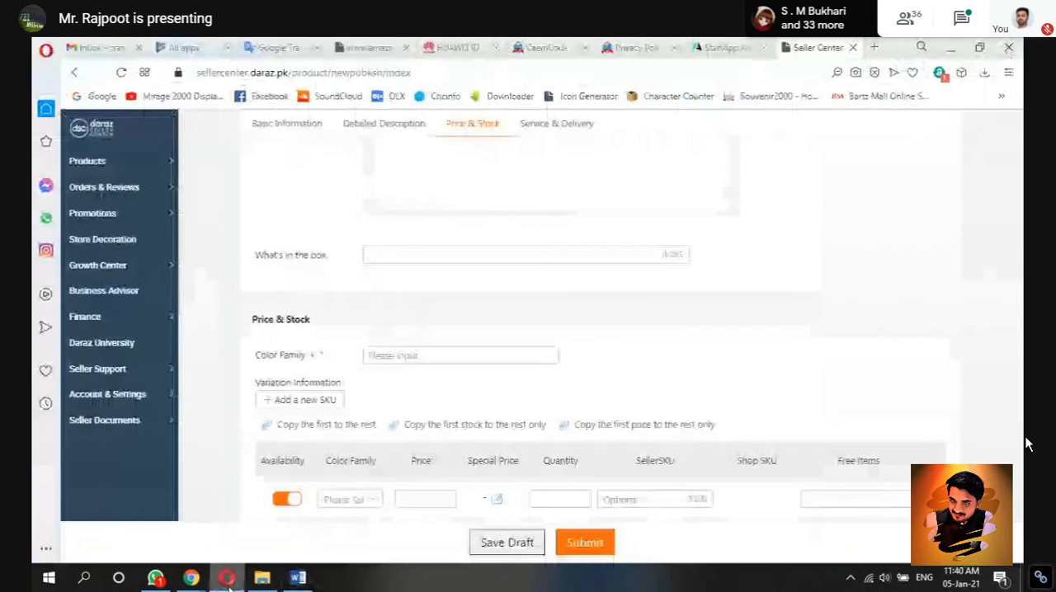
click(480, 254)
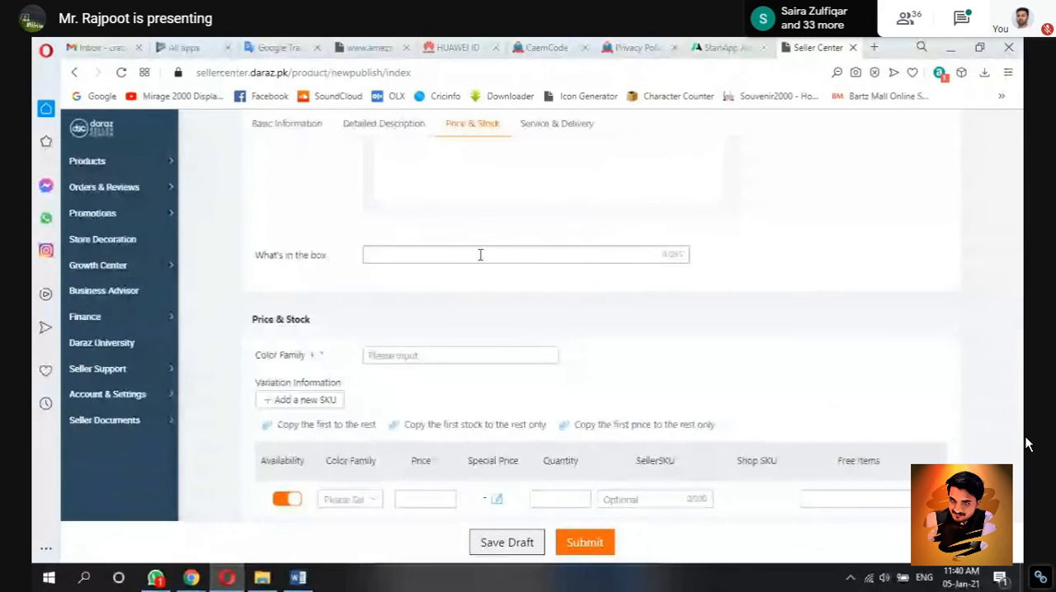
key(ctrl+v)
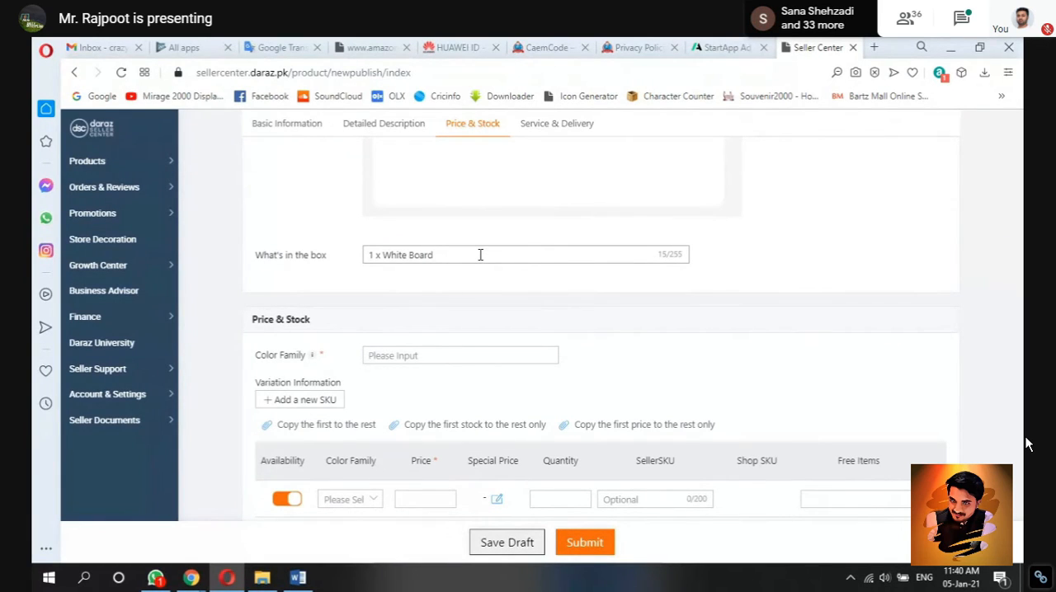
Step: Set the listing's Color Family under Price & Stock to White
click(589, 333)
scroll(589, 333, down, 1)
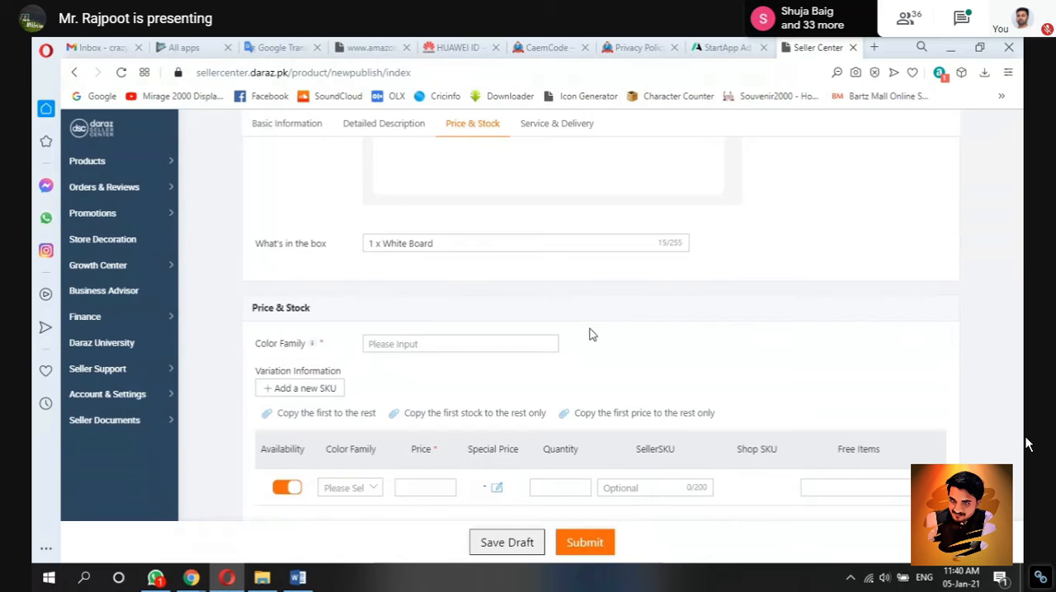
scroll(589, 333, down, 3)
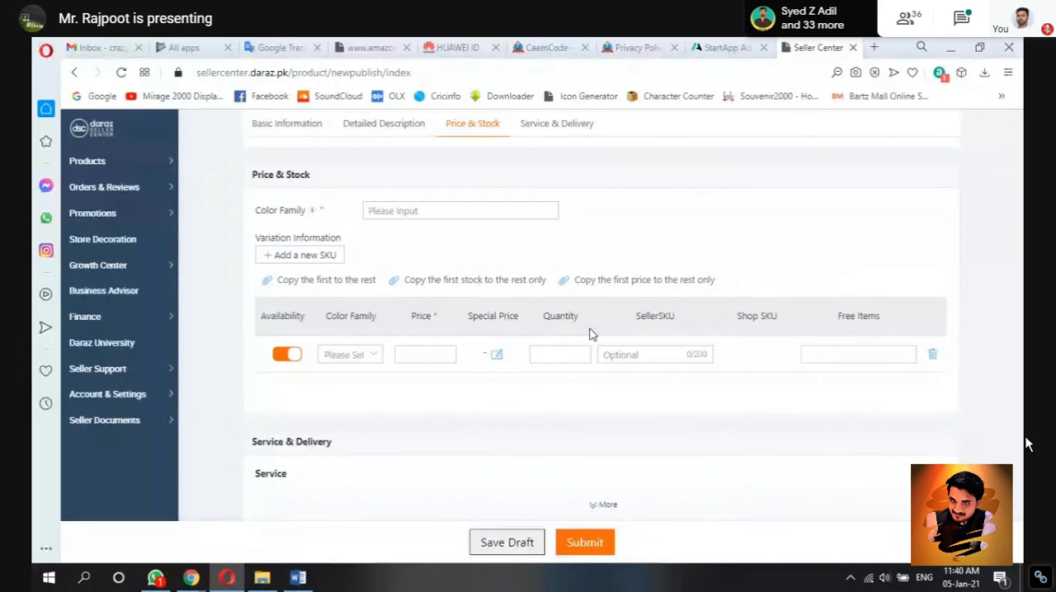
click(448, 210)
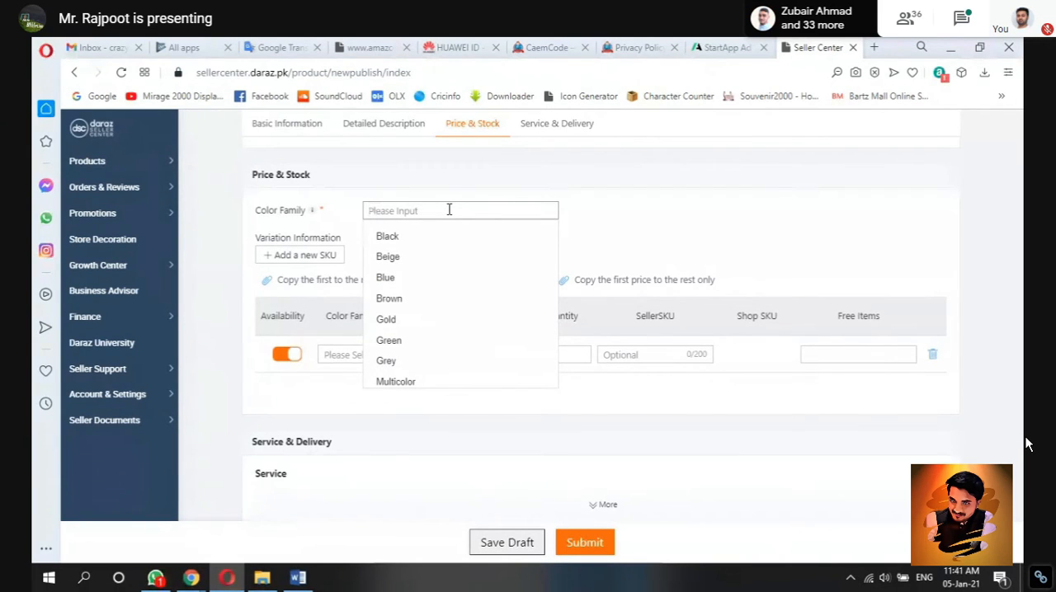
text(Wh)
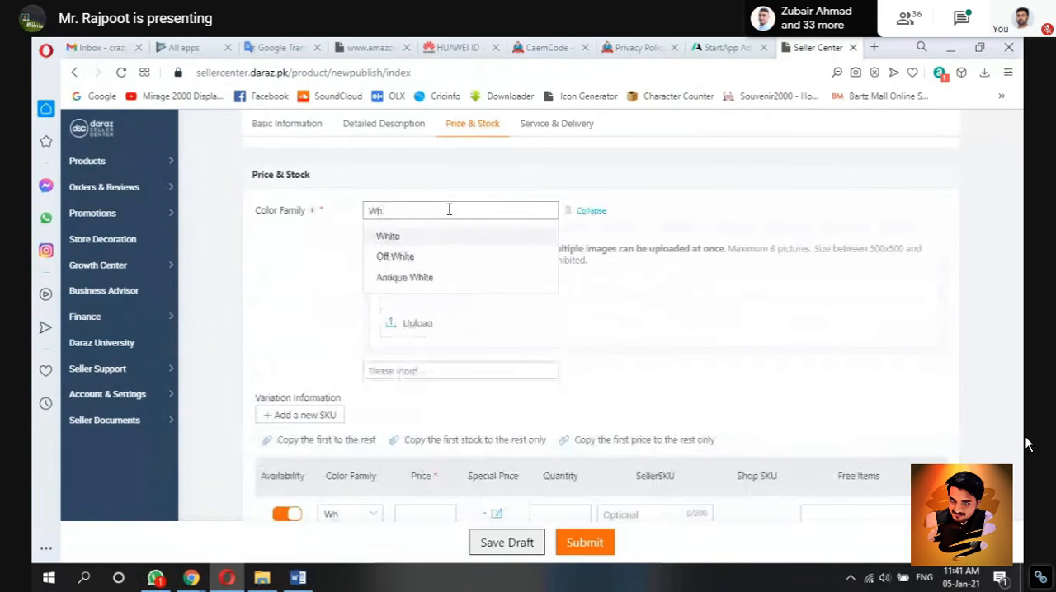
click(450, 237)
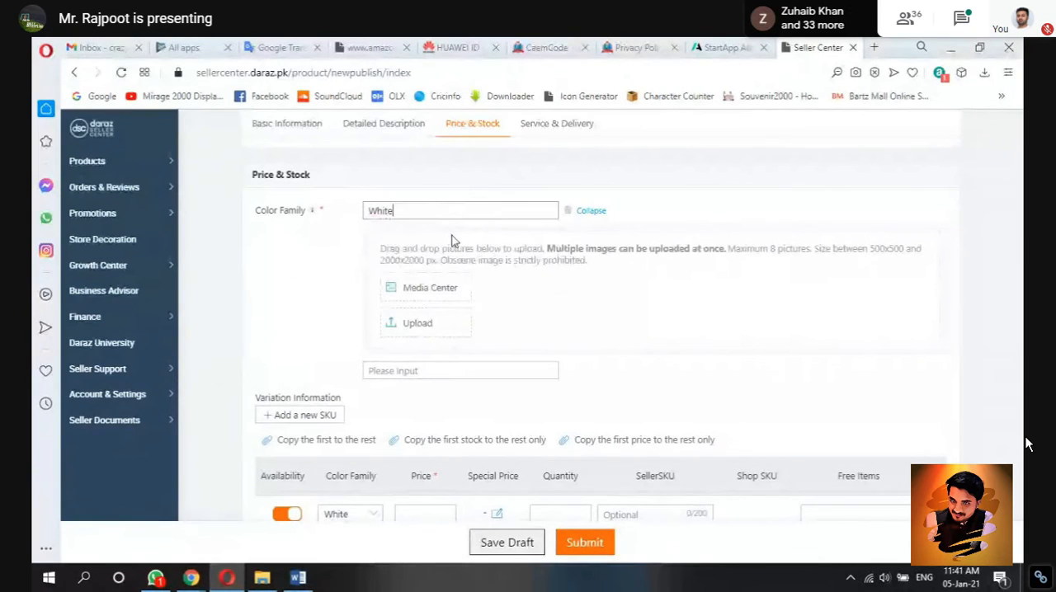
Step: Upload all five whiteboard images from the Product 3 folder to the White color variant
click(430, 325)
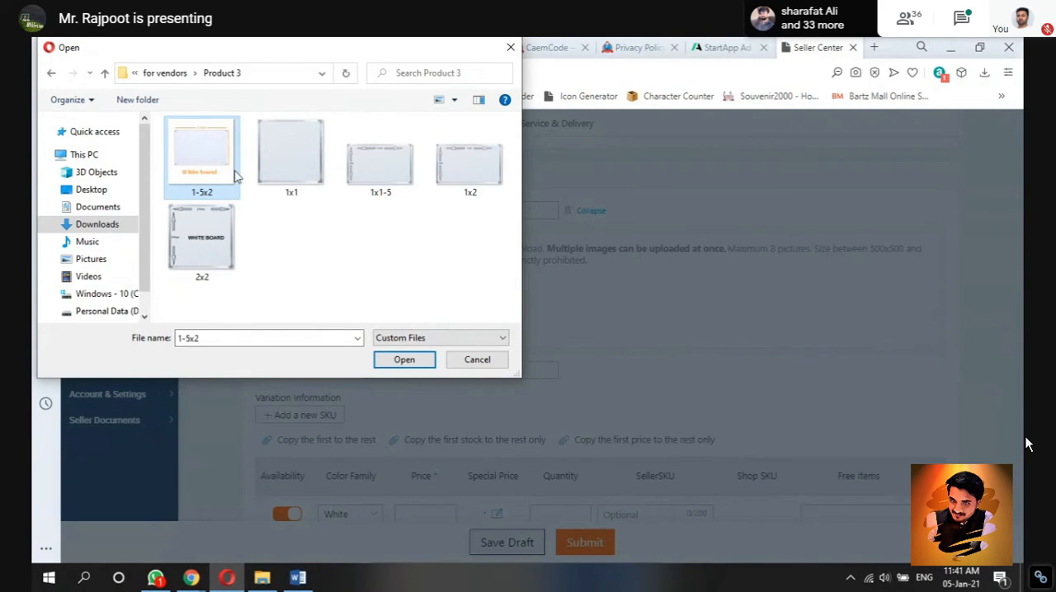
shift+click(206, 265)
click(404, 360)
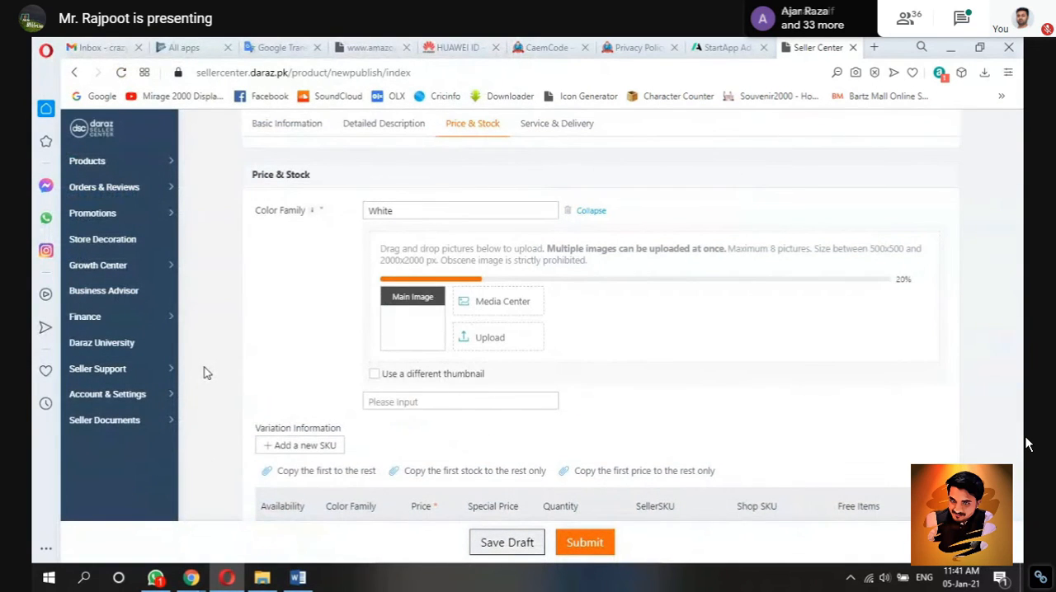
Step: Add Black as a second Color Family option below White and collapse its image upload area
scroll(204, 373, down, 1)
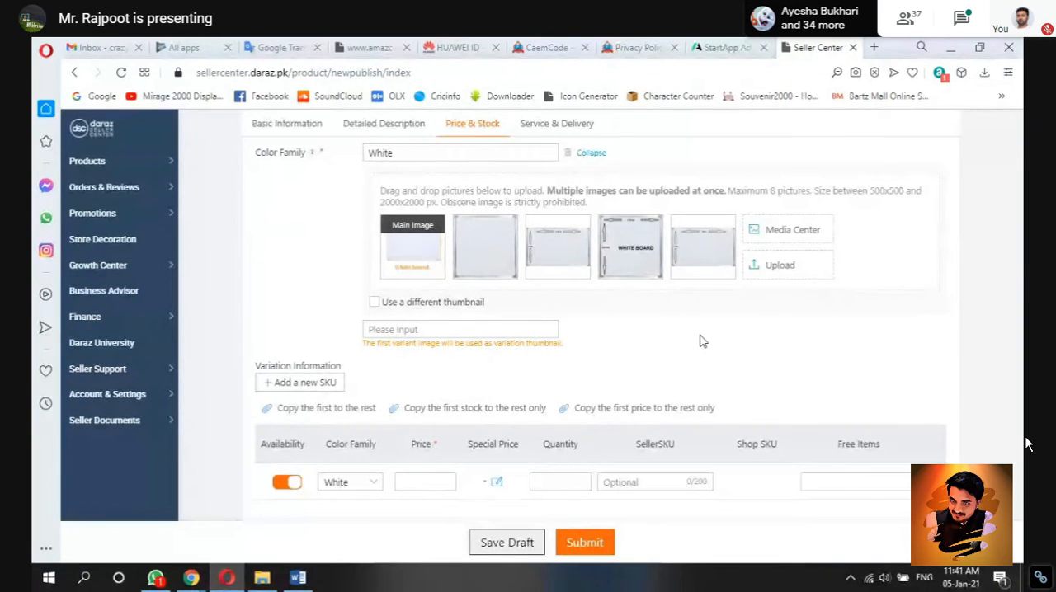
scroll(987, 336, down, 1)
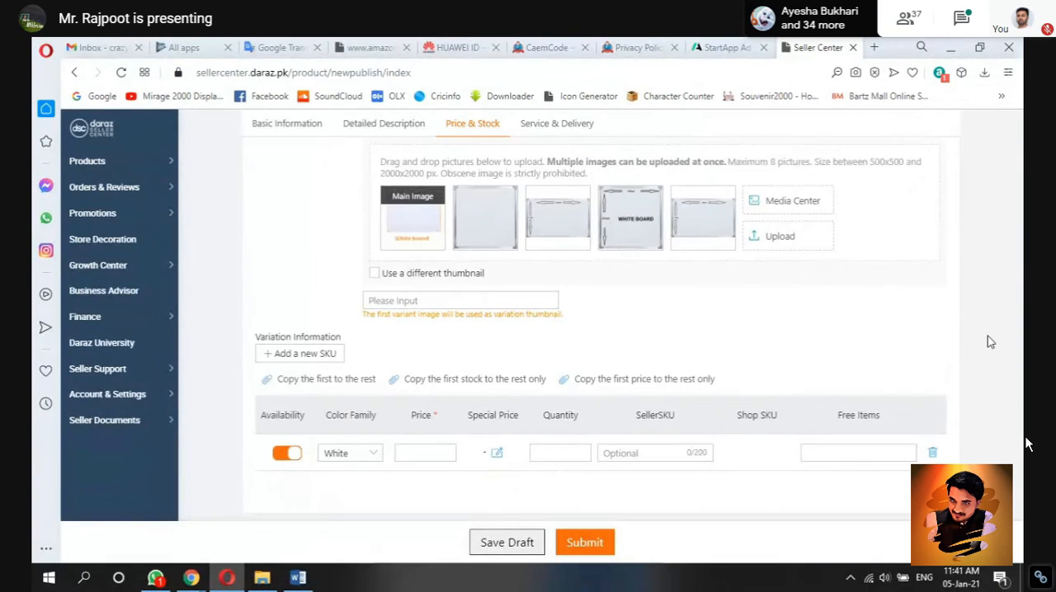
scroll(988, 336, down, 3)
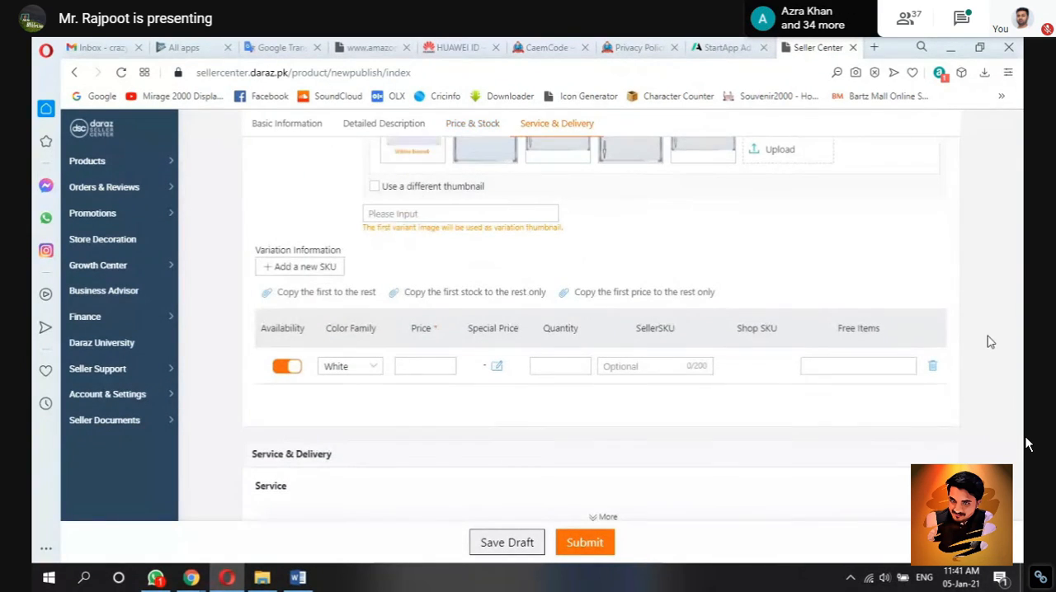
scroll(989, 341, down, 1)
scroll(987, 336, up, 5)
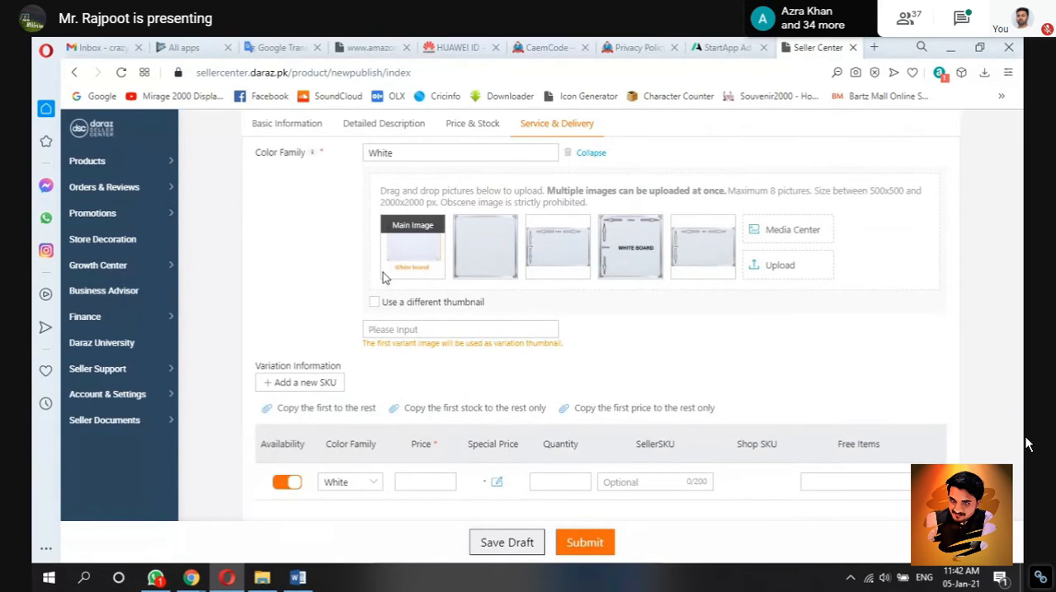
click(424, 330)
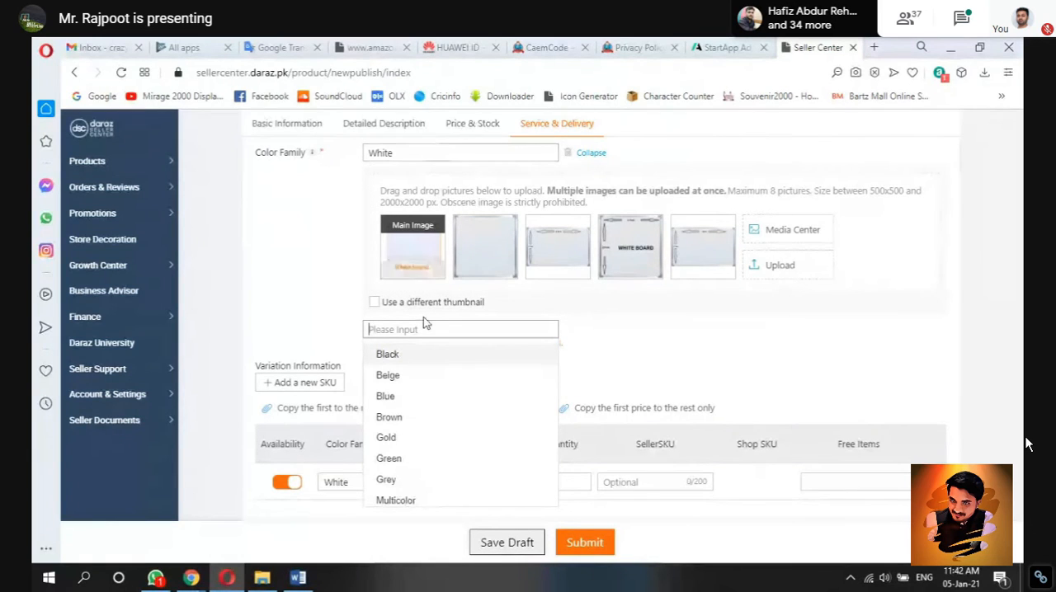
click(422, 358)
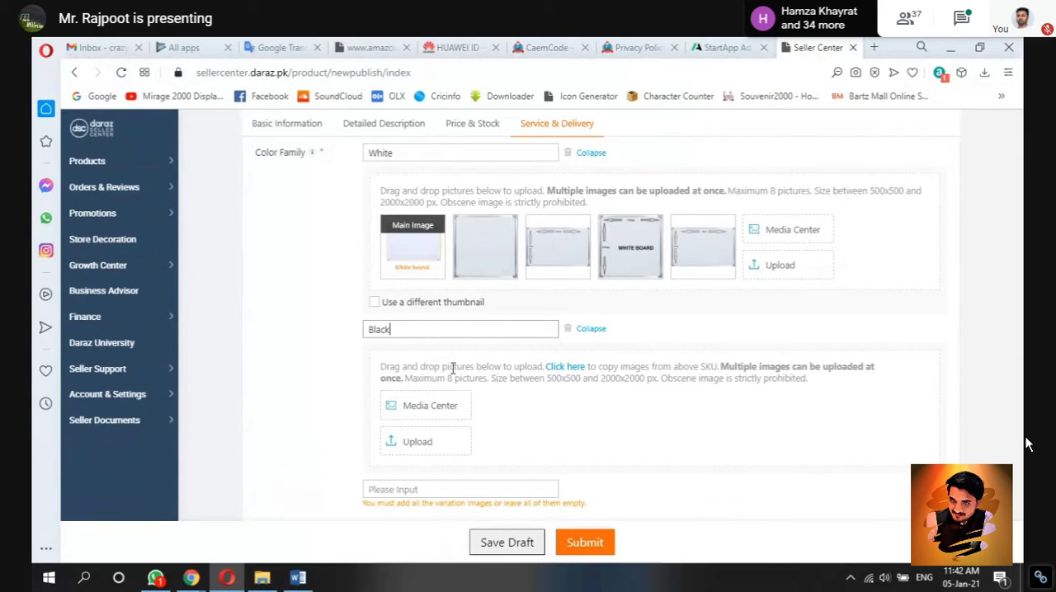
click(590, 329)
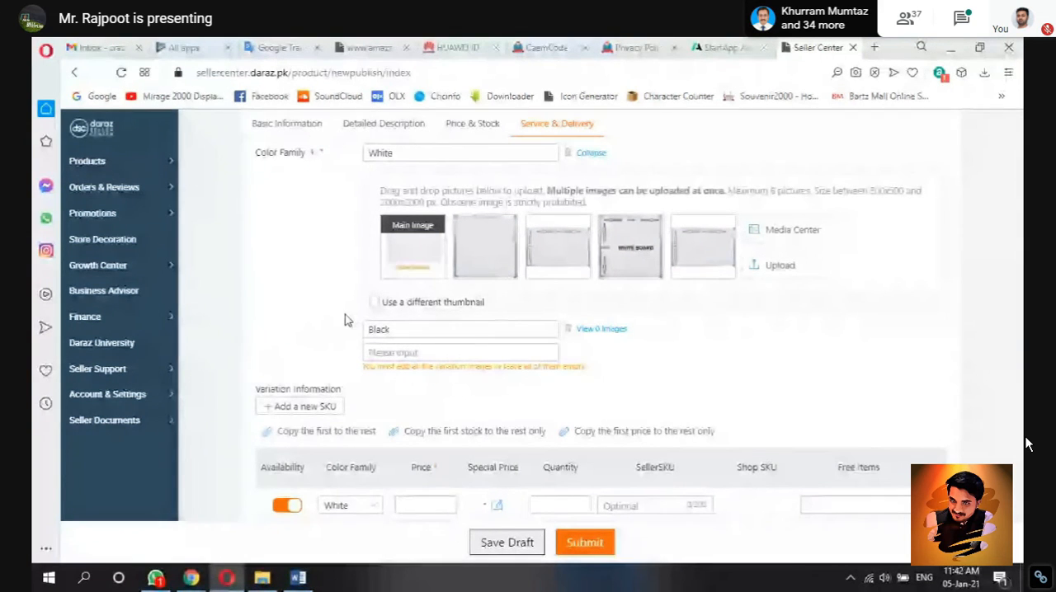
Step: Remove the Black row from the listing's Variation Information table
mouse_move(413, 237)
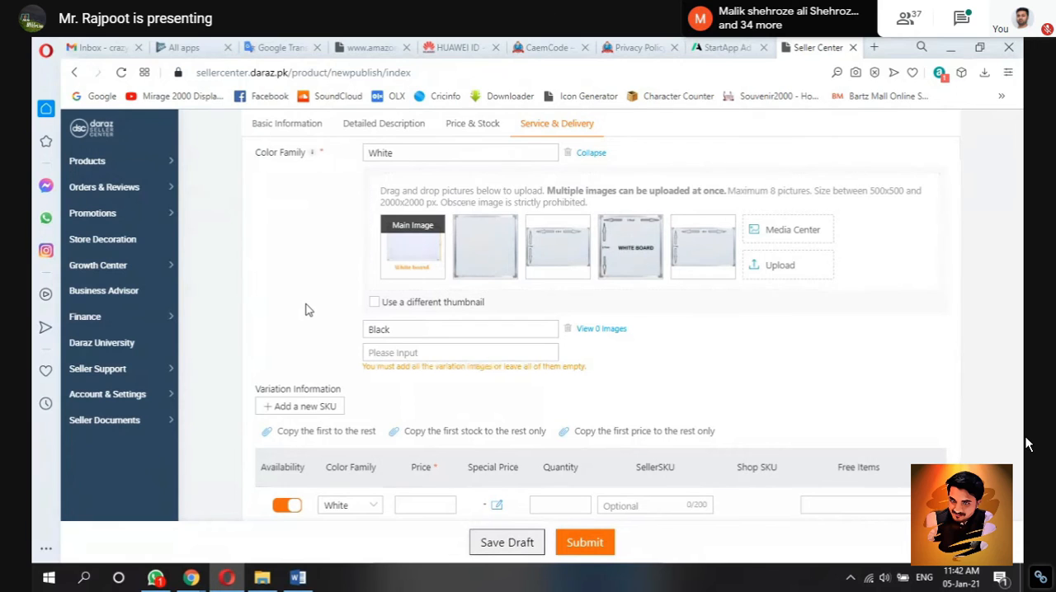
scroll(214, 328, down, 1)
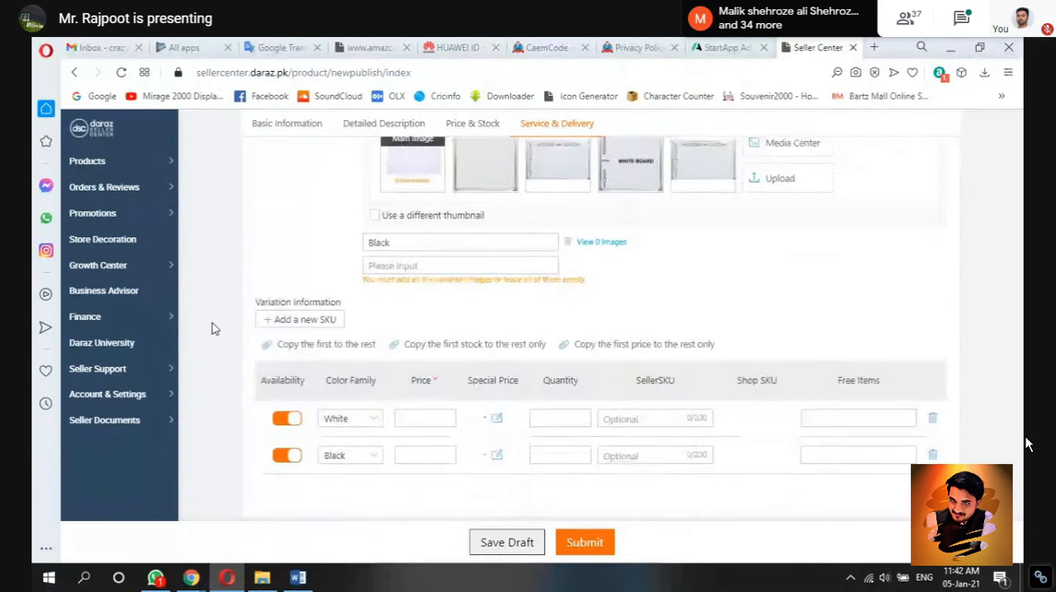
scroll(213, 327, down, 1)
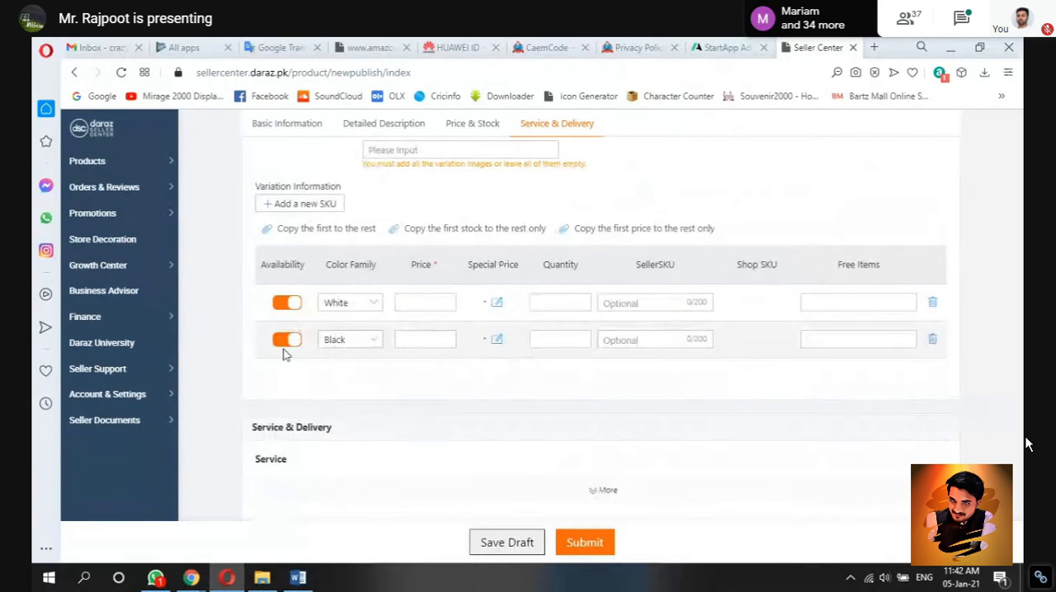
click(280, 341)
click(933, 342)
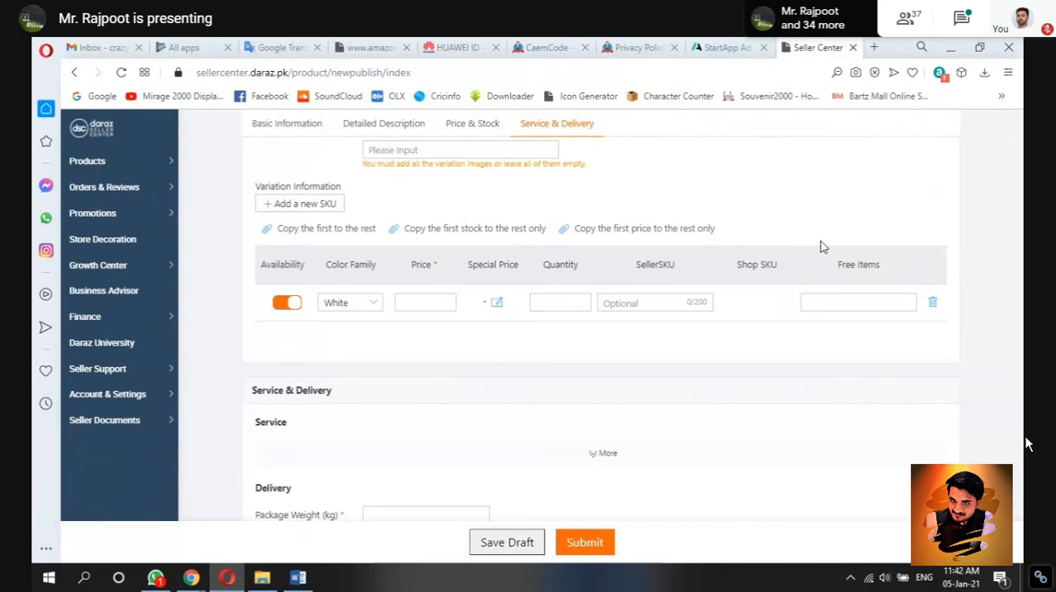
click(410, 304)
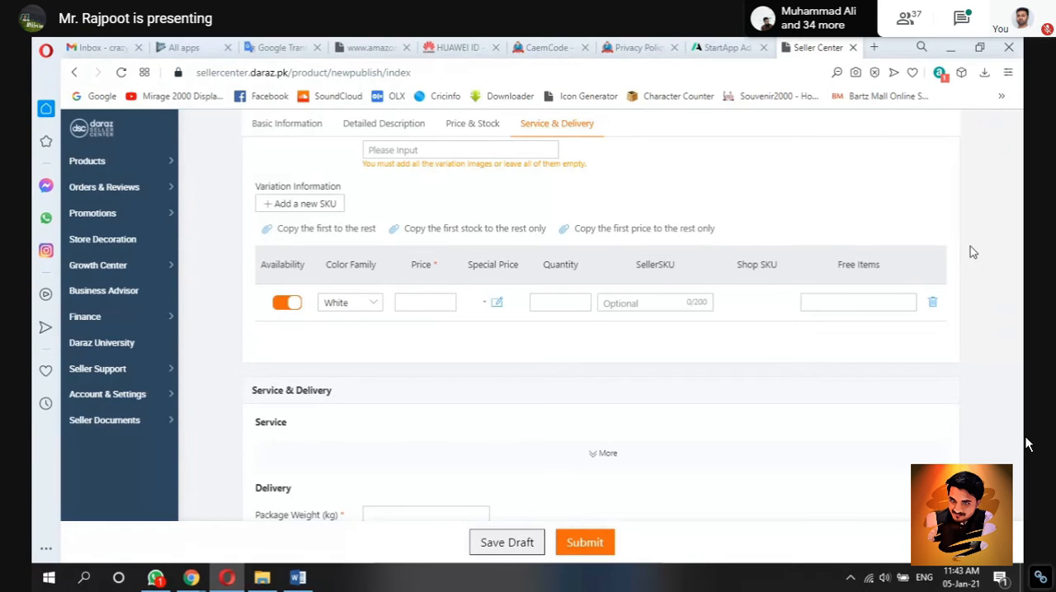
Step: Switch to the Product 3 Word document, review the five size titles, and return to the Seller Center listing in Opera
scroll(971, 247, up, 1)
scroll(970, 248, up, 1)
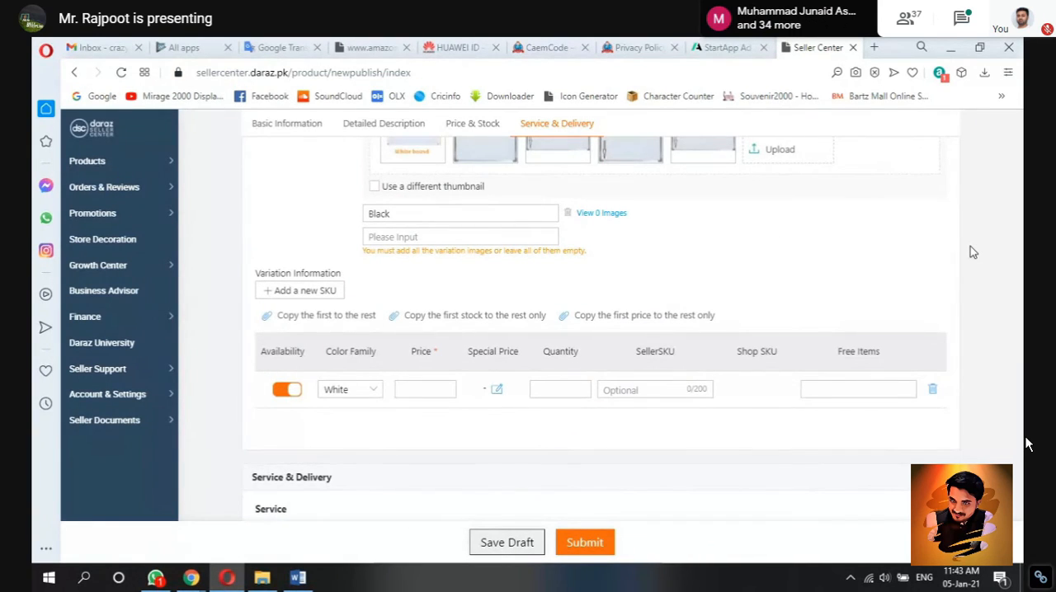
scroll(971, 252, up, 1)
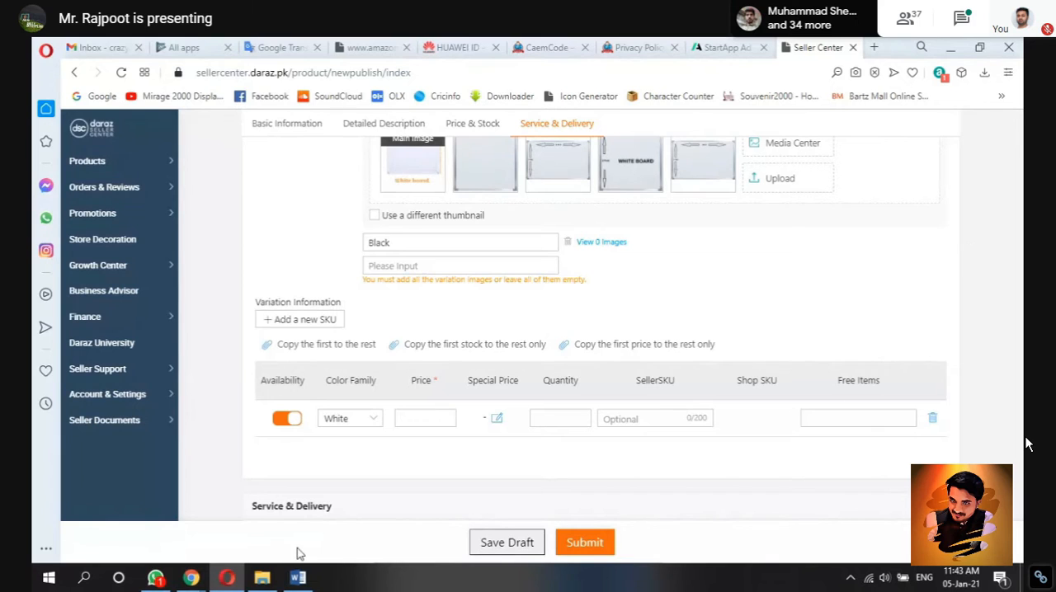
click(298, 577)
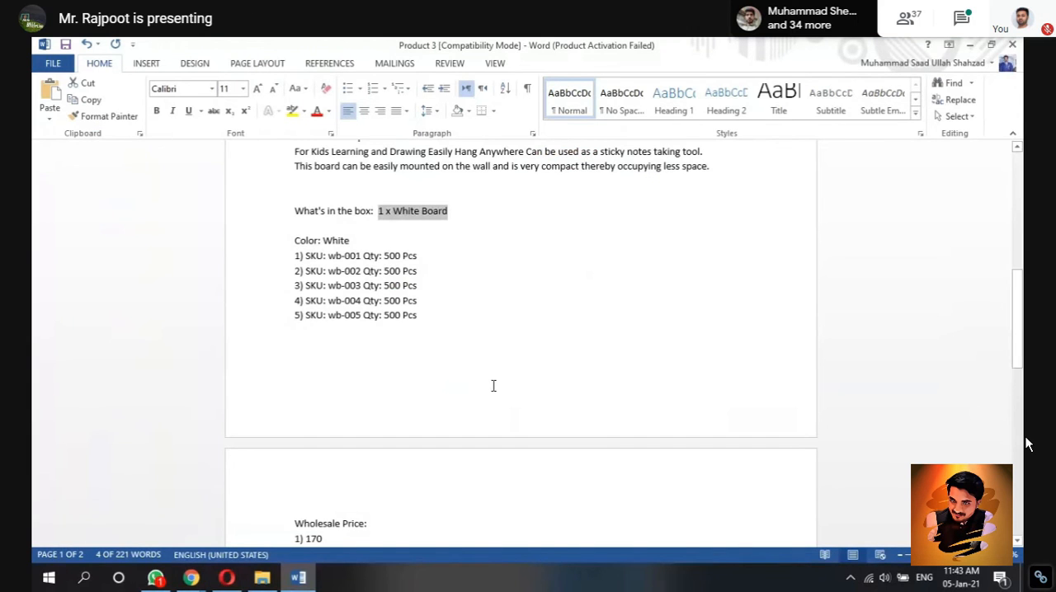
scroll(493, 386, up, 9)
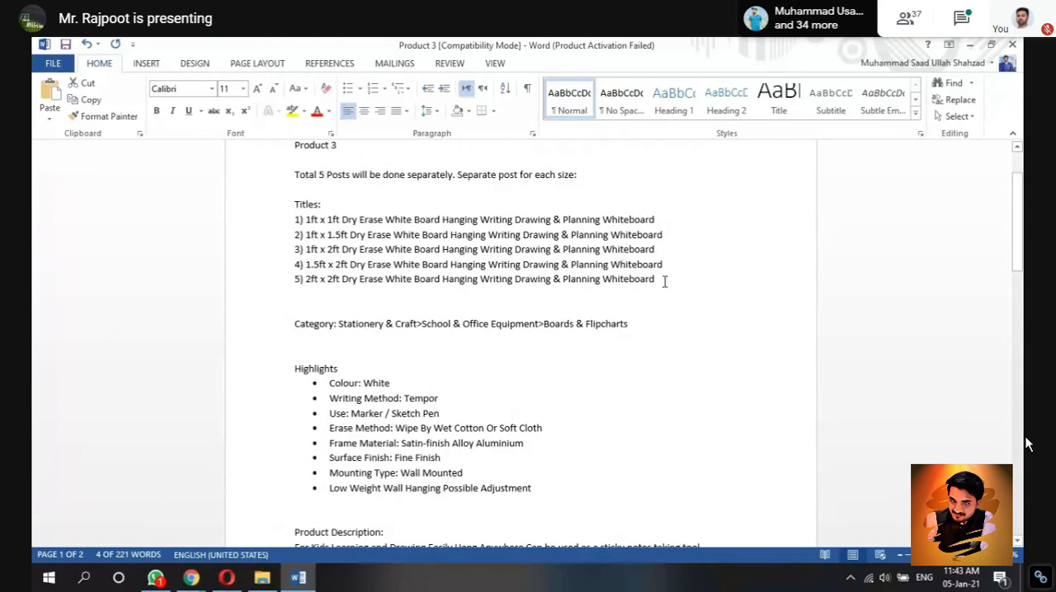
drag(664, 281, 306, 219)
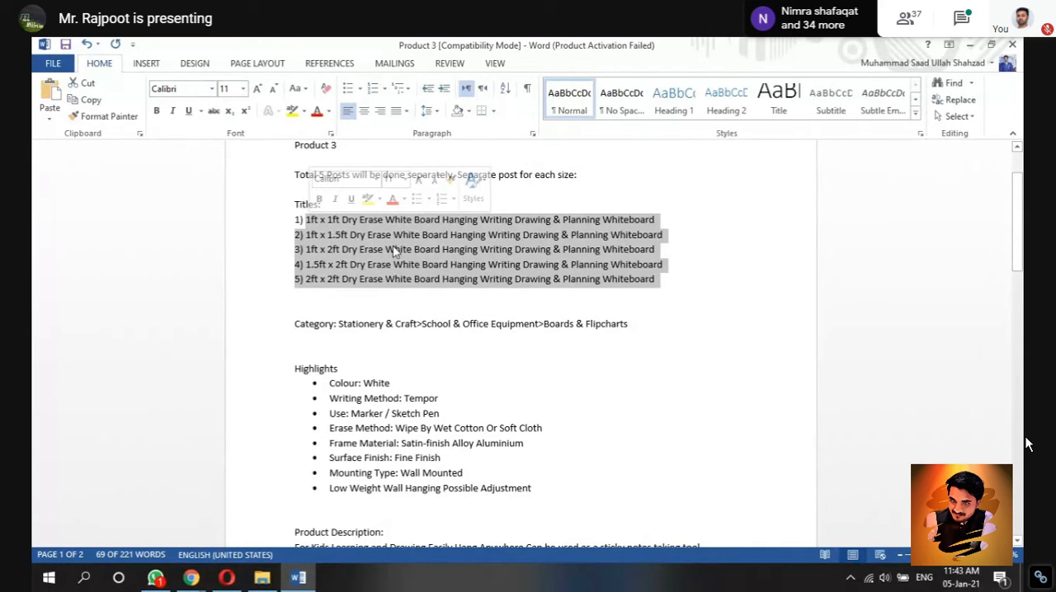
click(715, 295)
click(227, 578)
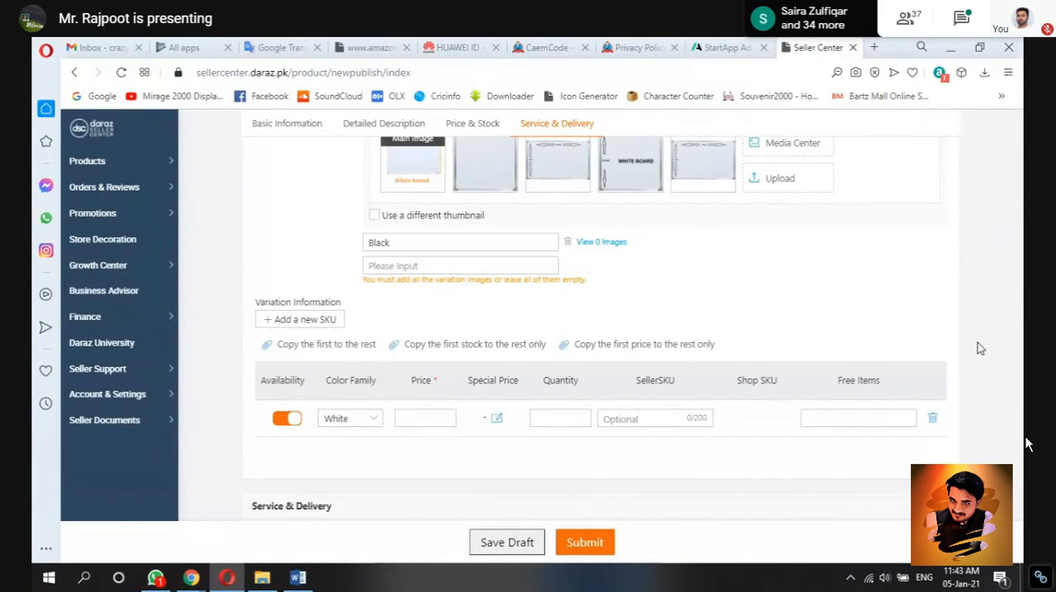
Step: Delete the last three images from the White color variant, keeping the main image and the plain framed board
scroll(980, 348, up, 2)
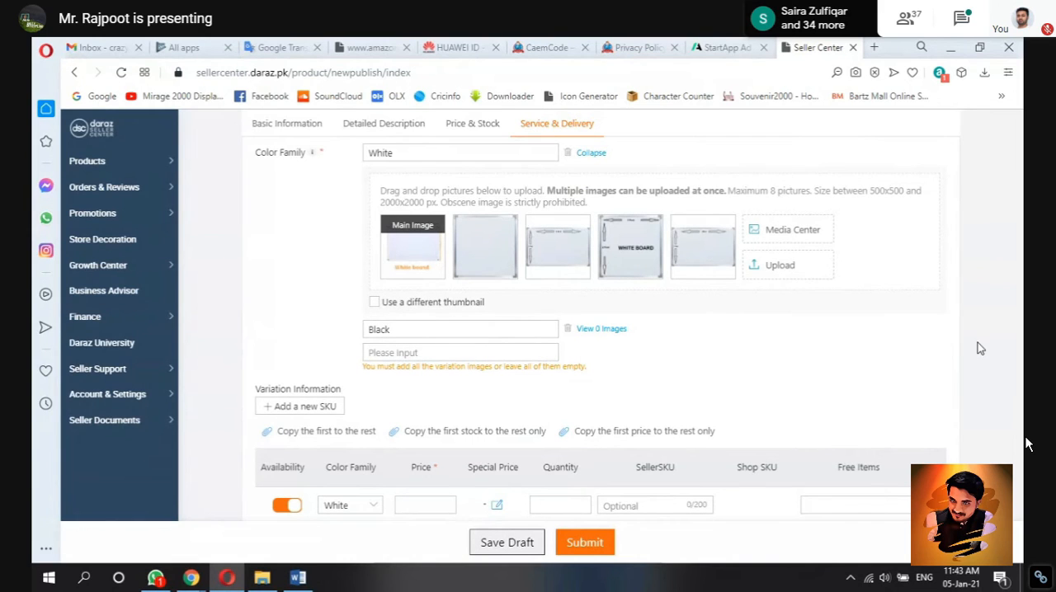
click(296, 582)
click(295, 582)
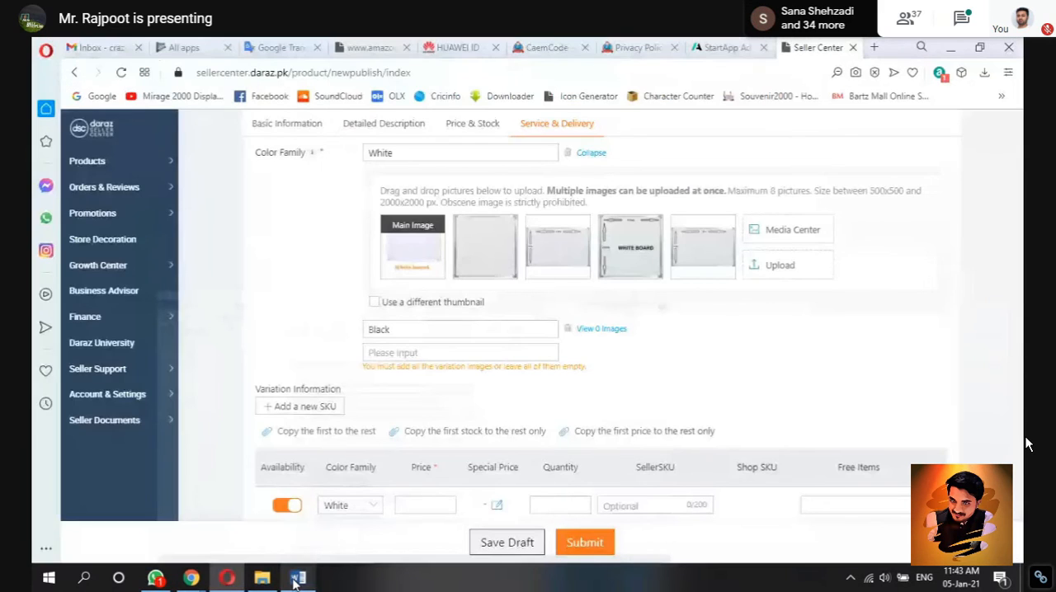
mouse_move(586, 225)
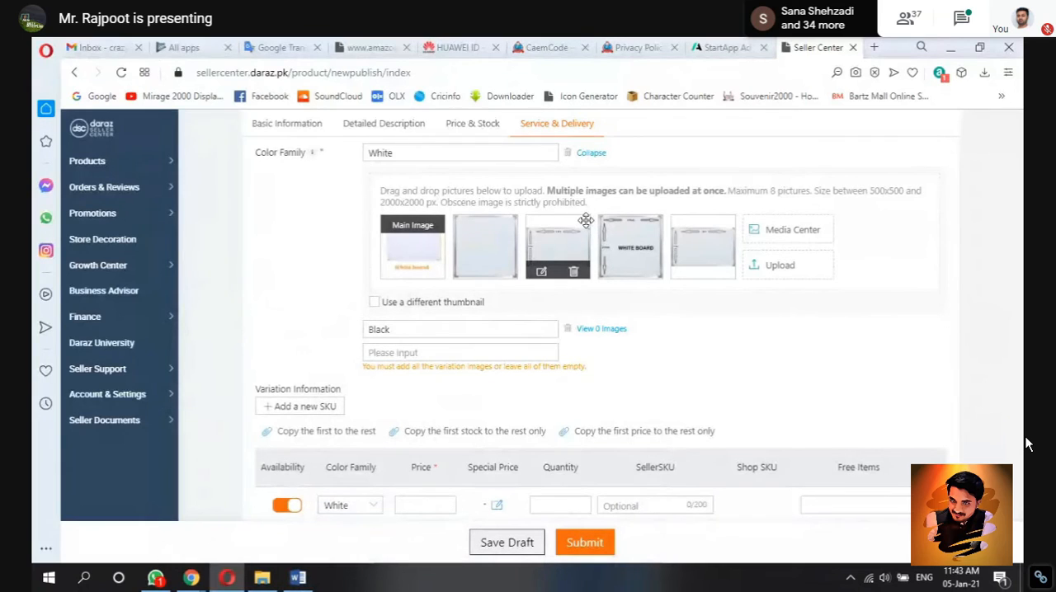
click(574, 273)
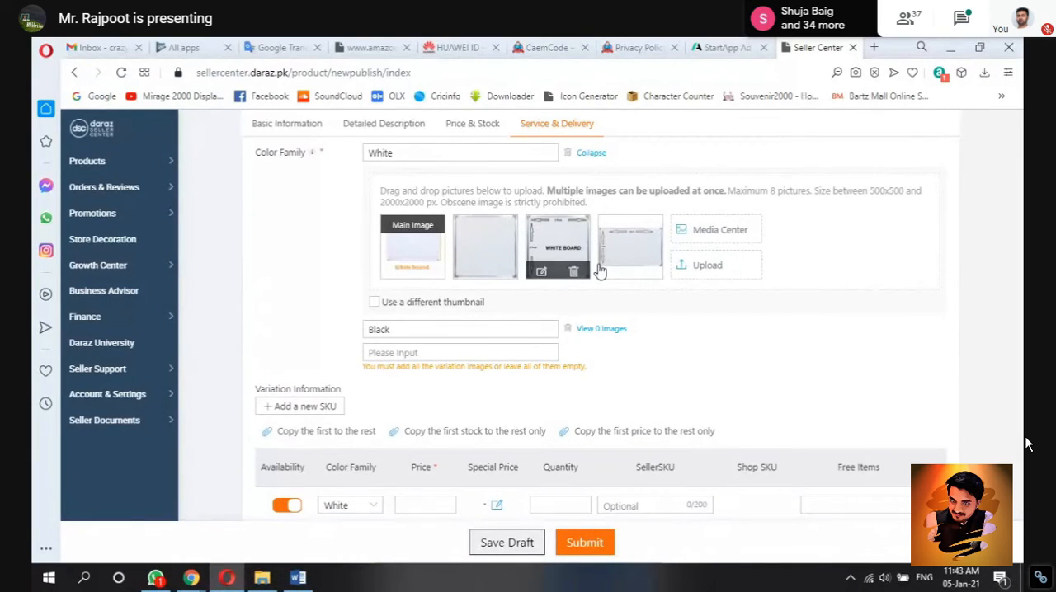
click(573, 273)
click(573, 273)
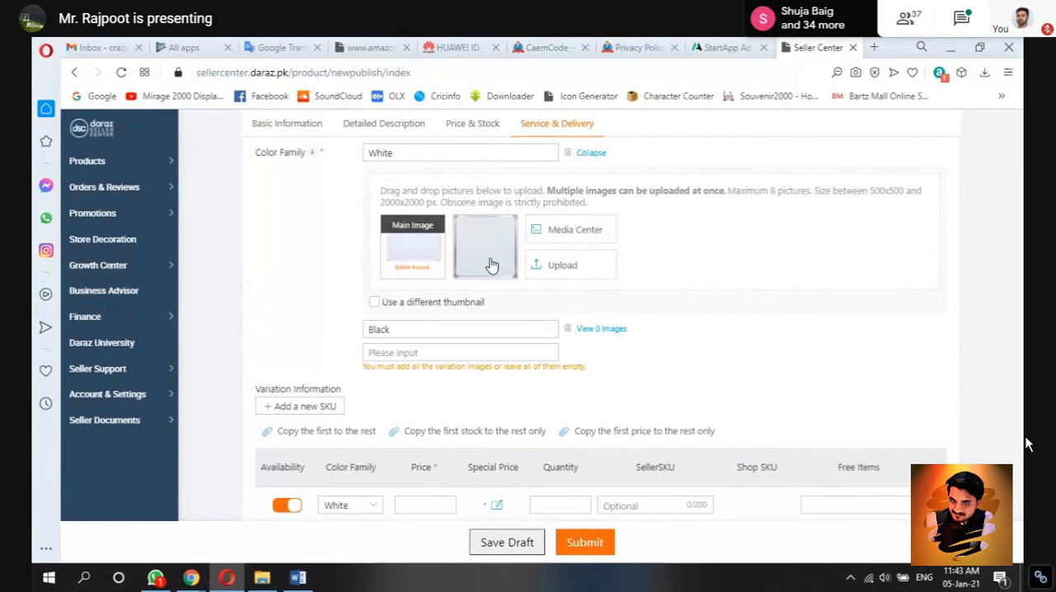
mouse_move(417, 245)
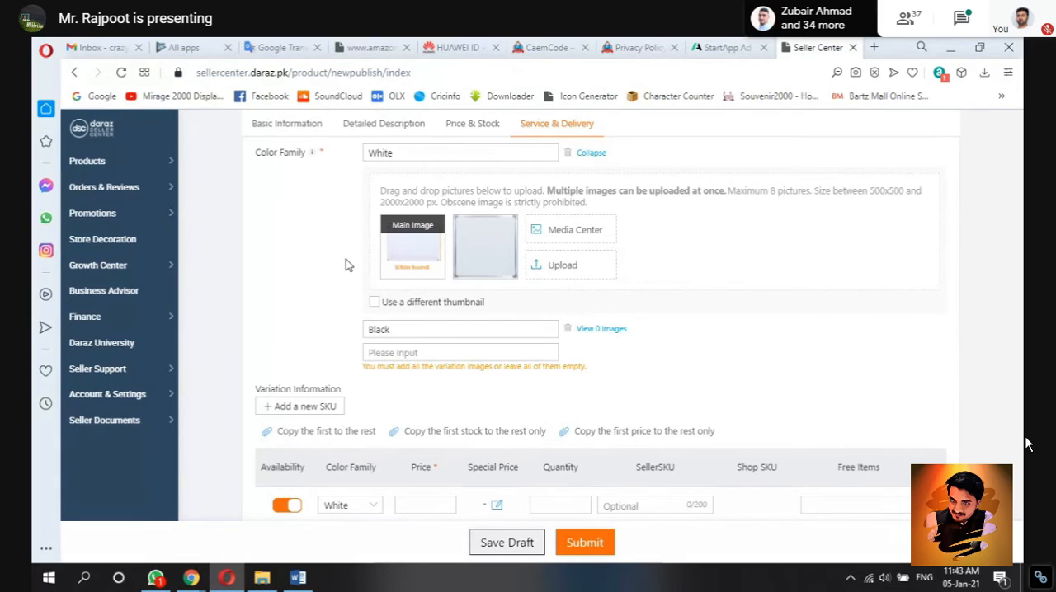
Step: Check the first board's wholesale price in the Product 3 Word document
scroll(346, 259, down, 2)
click(421, 389)
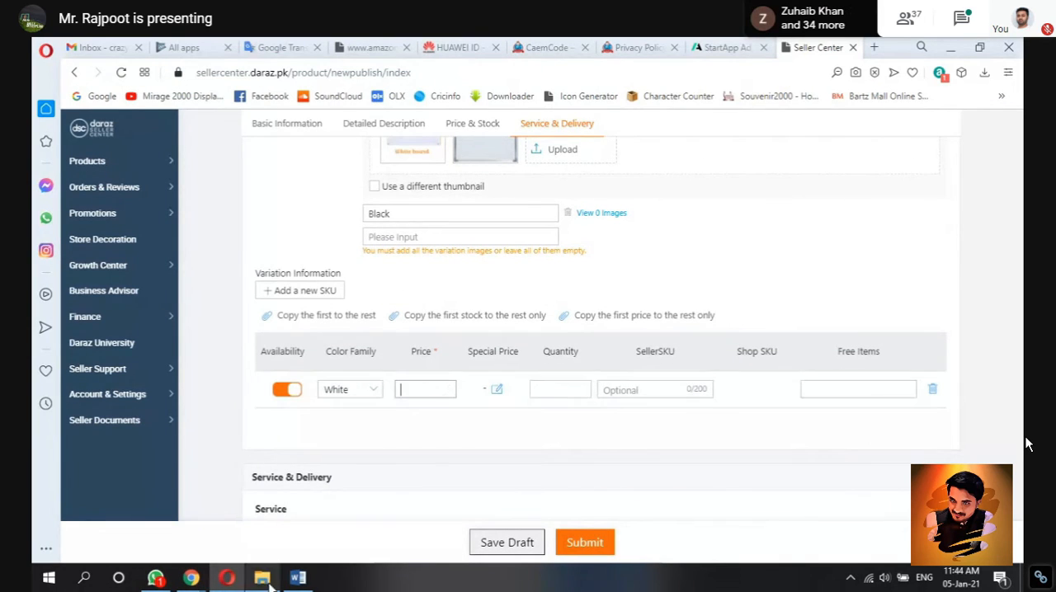
click(297, 578)
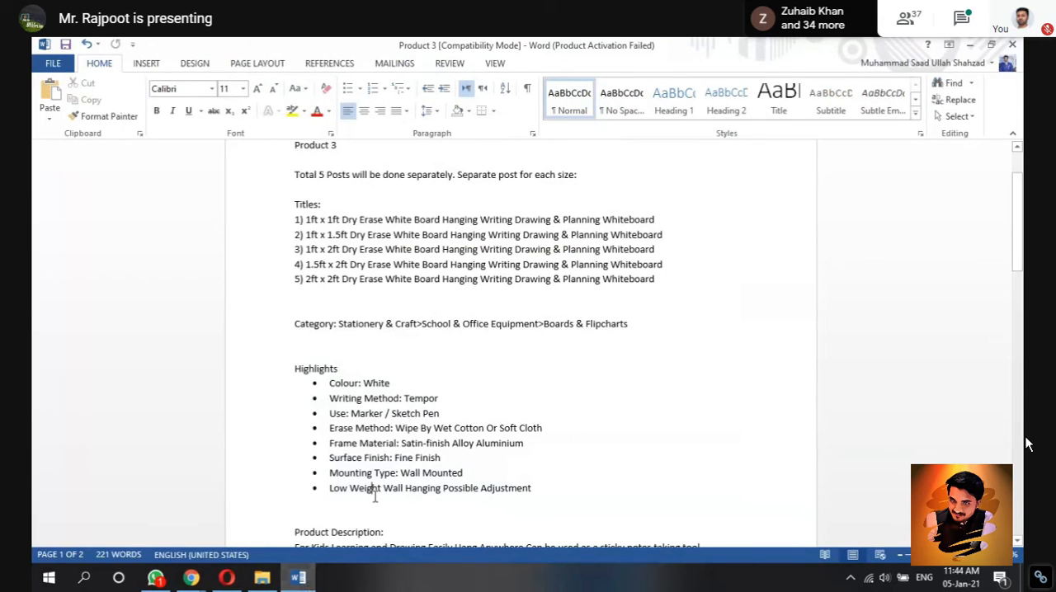
scroll(374, 495, down, 4)
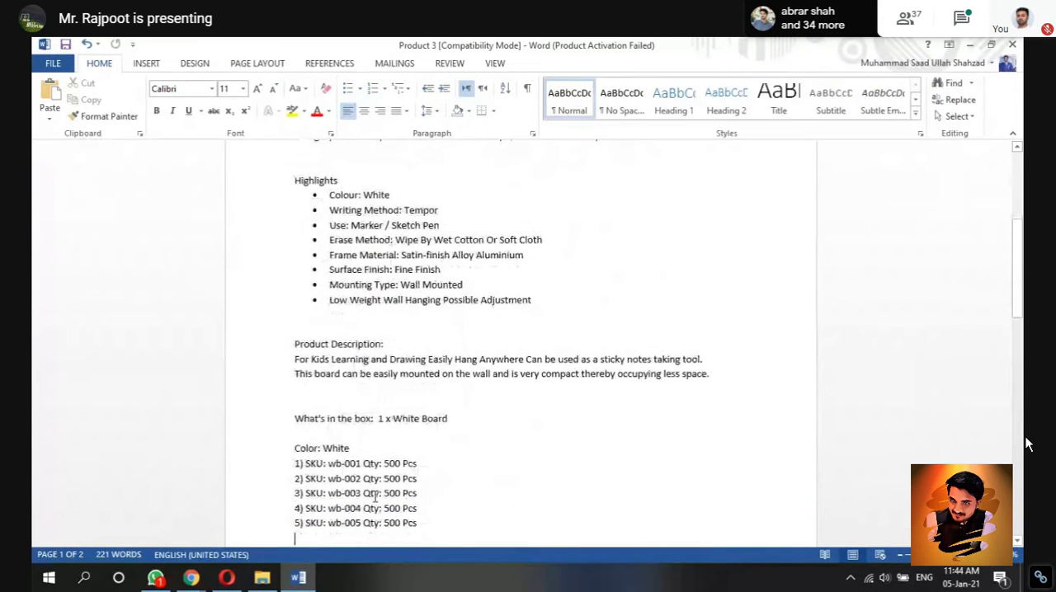
scroll(375, 494, down, 5)
click(326, 478)
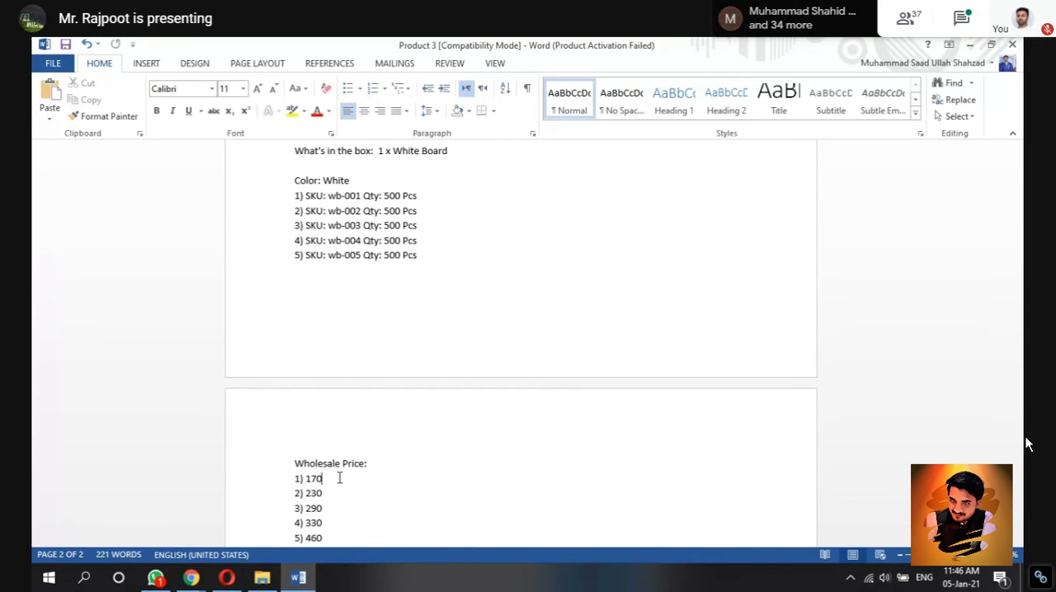
Step: Copy the "1ft x 1ft Dry Erase White Board Hanging Writing Drawing & Planning Whiteboard" title from Word and search the web for it in a new Opera tab
click(227, 577)
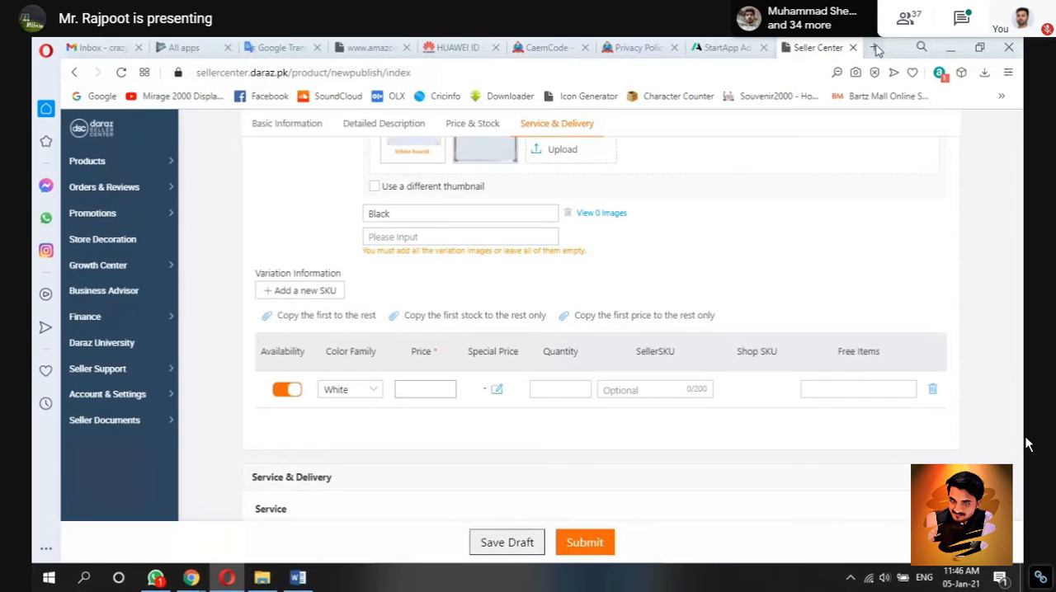
click(297, 577)
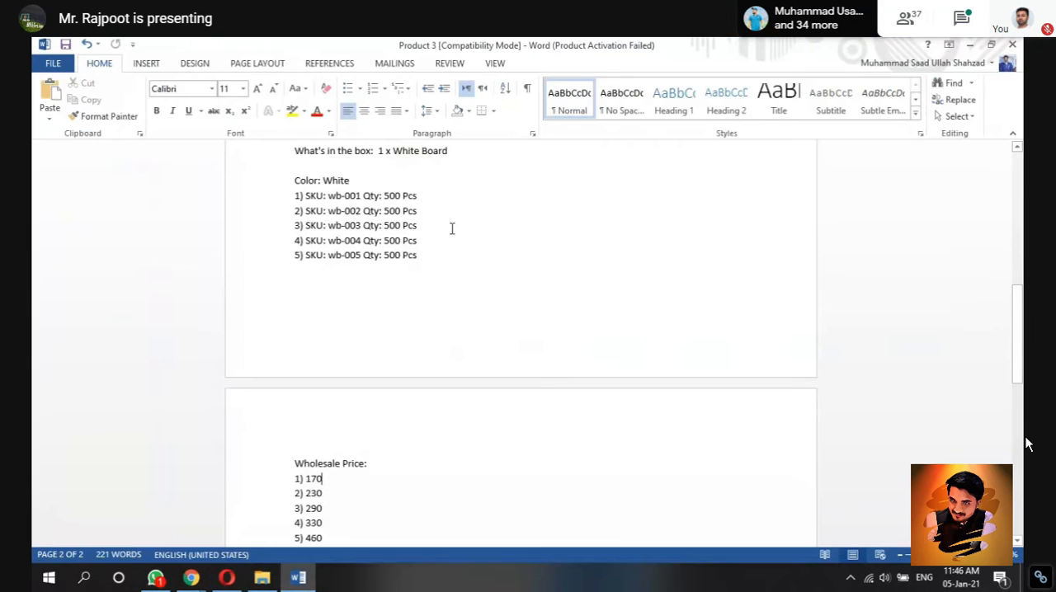
scroll(996, 220, up, 10)
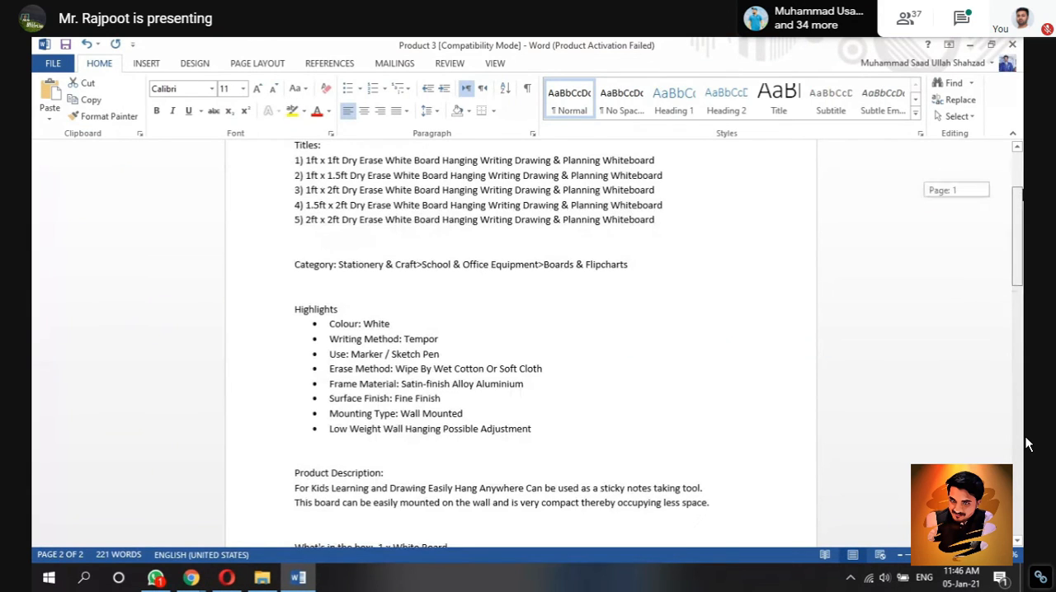
click(305, 160)
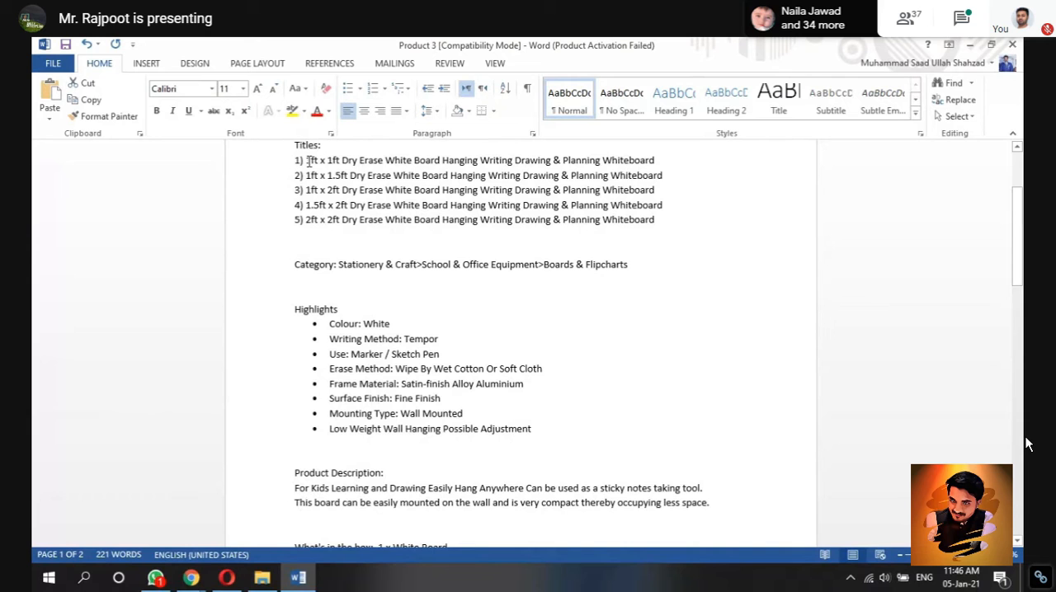
drag(305, 160, 664, 168)
key(ctrl+c)
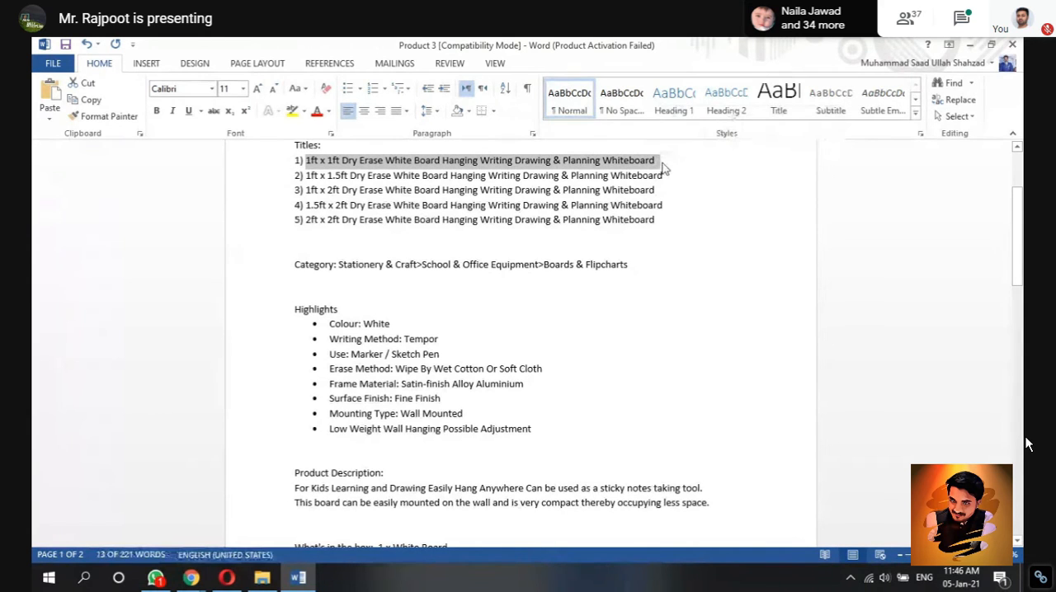
click(226, 578)
click(875, 47)
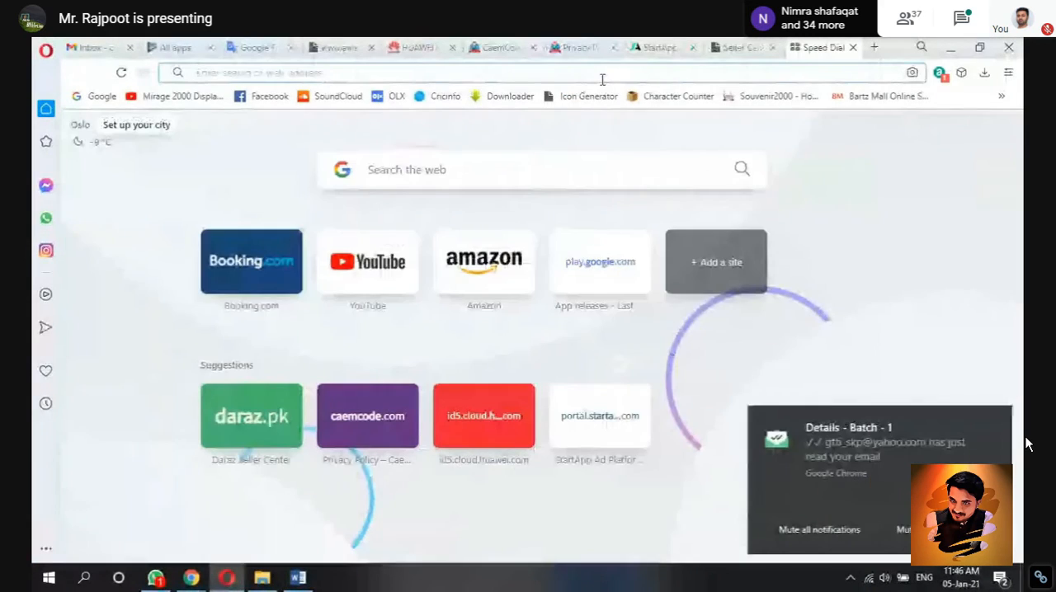
key(ctrl+v)
key(Return)
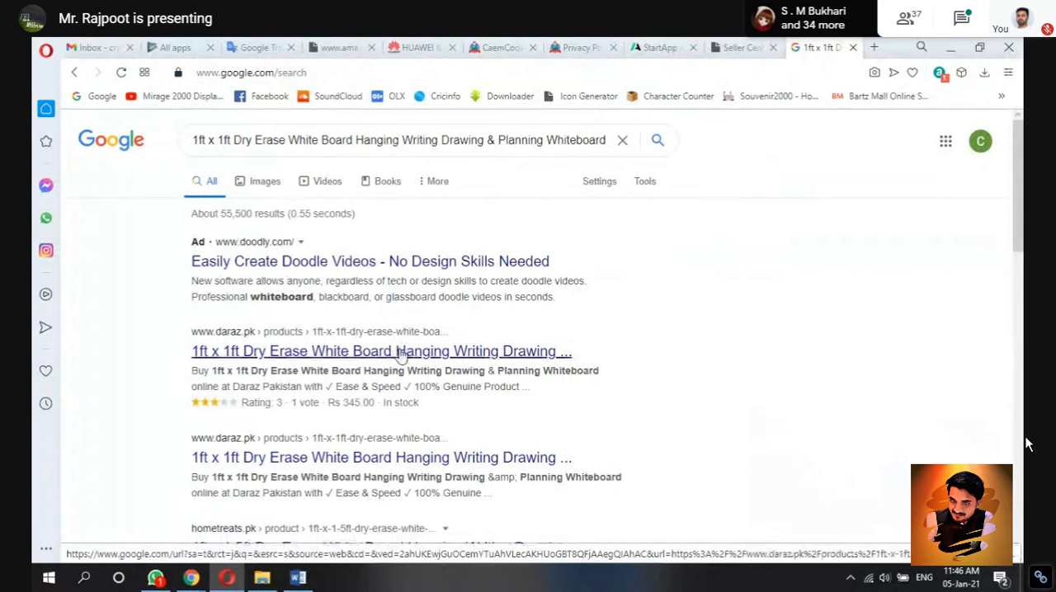
Step: Open the first daraz.pk result for the 1ft x 1ft whiteboard, examine its sale and original prices, and close that tab
click(400, 353)
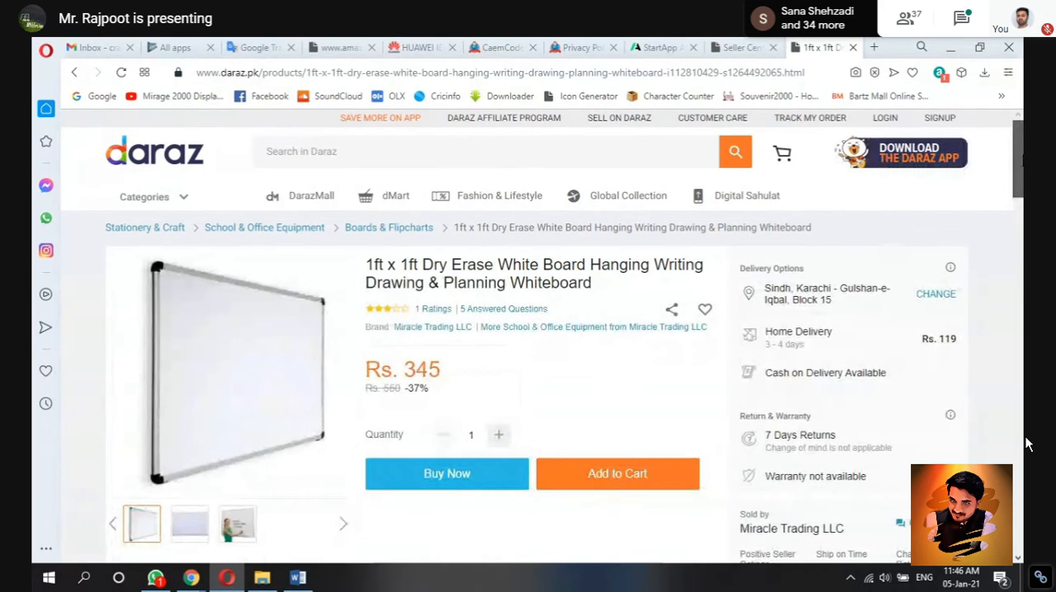
scroll(1026, 444, down, 2)
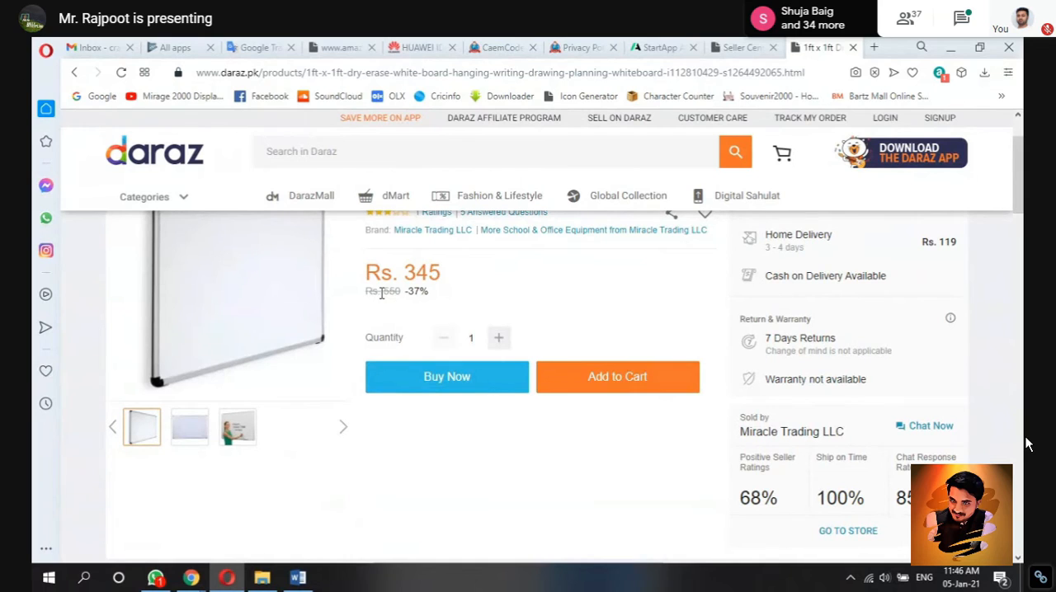
drag(381, 293, 433, 297)
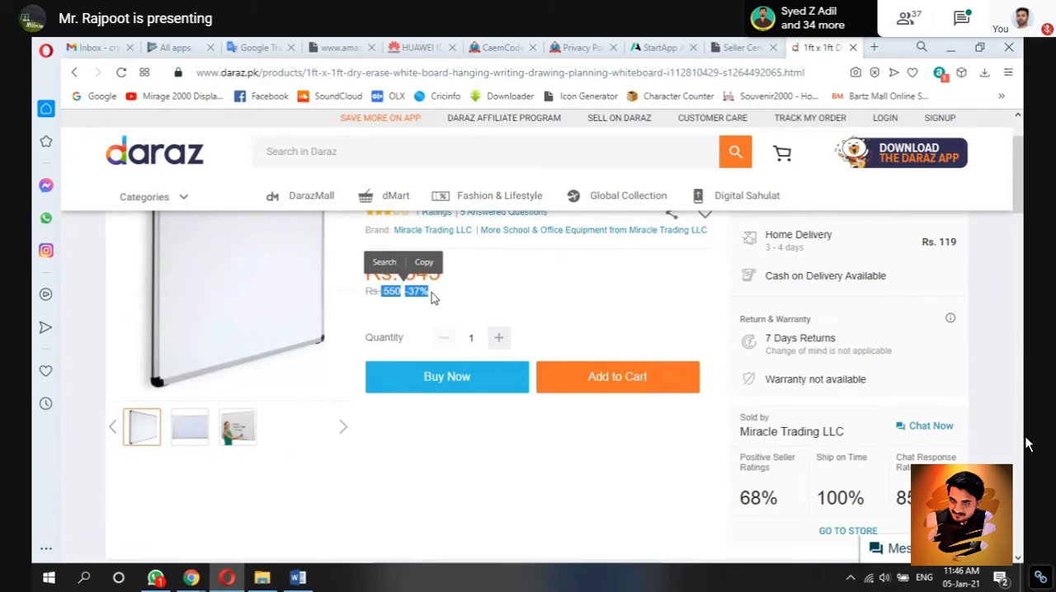
click(453, 292)
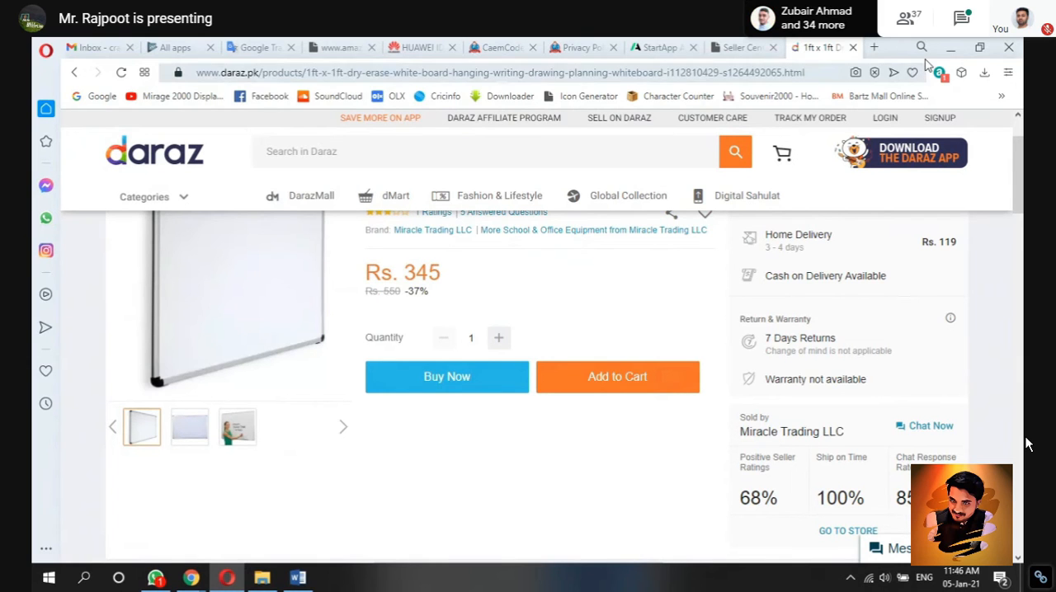
click(854, 49)
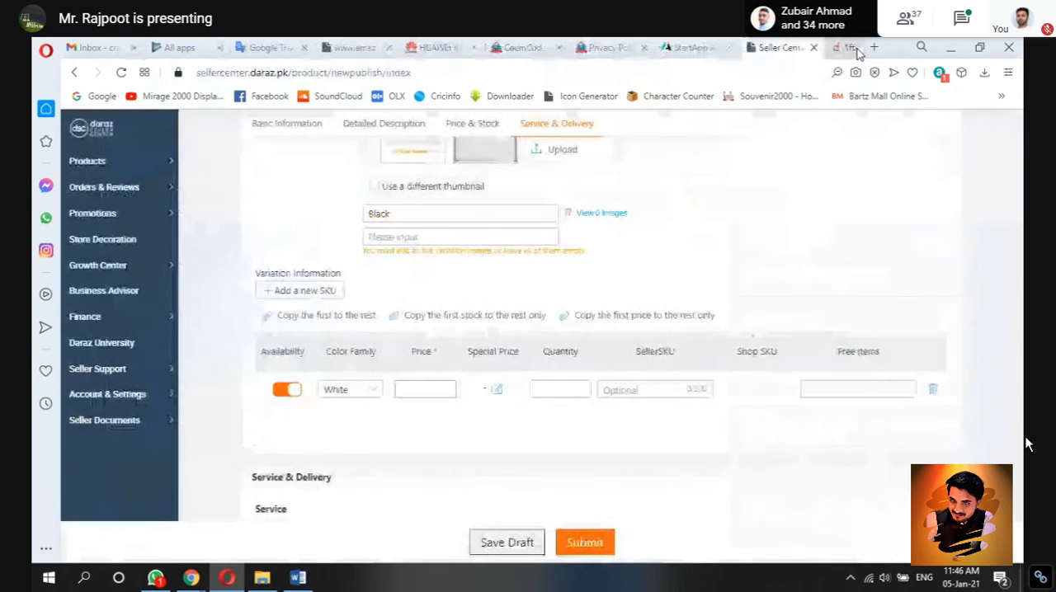
Step: Set the White variant's price to 375 and its quantity to 500 in the variation information
click(420, 392)
text(375)
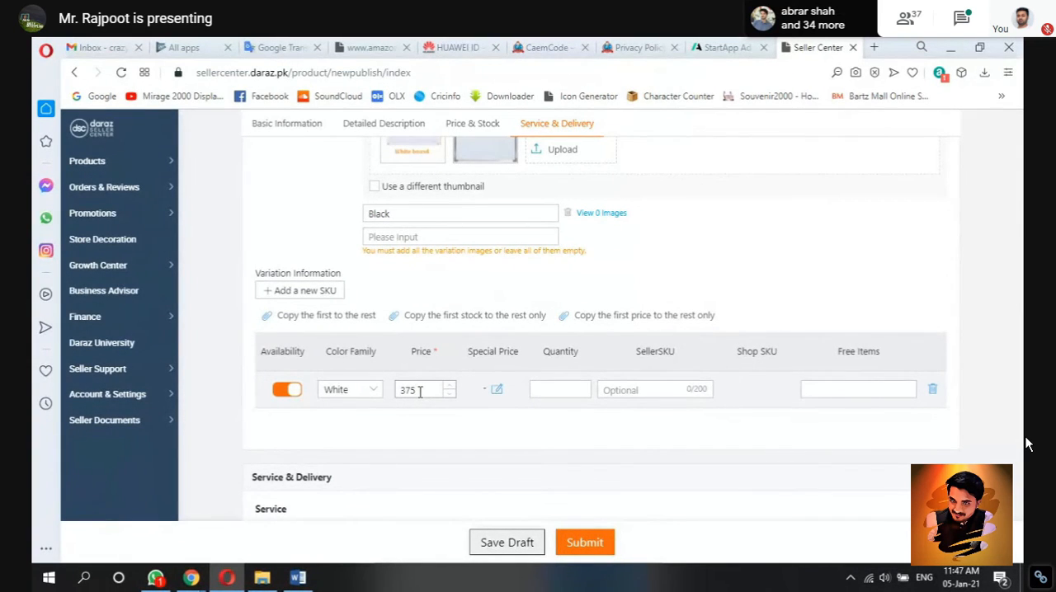
click(556, 390)
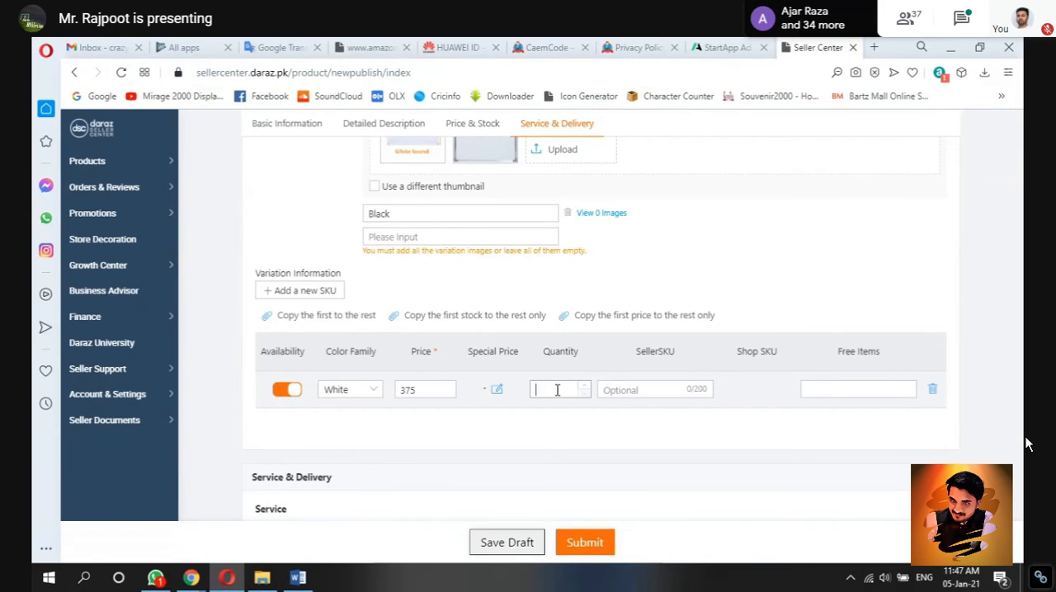
text(500)
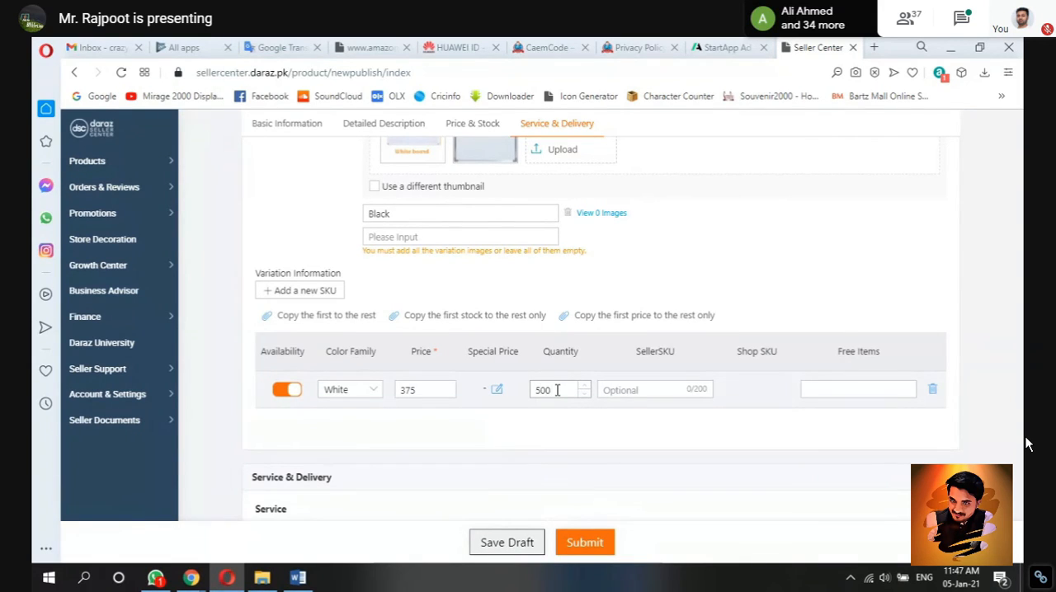
Step: Copy the first board's SKU text, "SKU: wb-001", from the Product 3 Word document and return to the Daraz listing in Opera
click(299, 579)
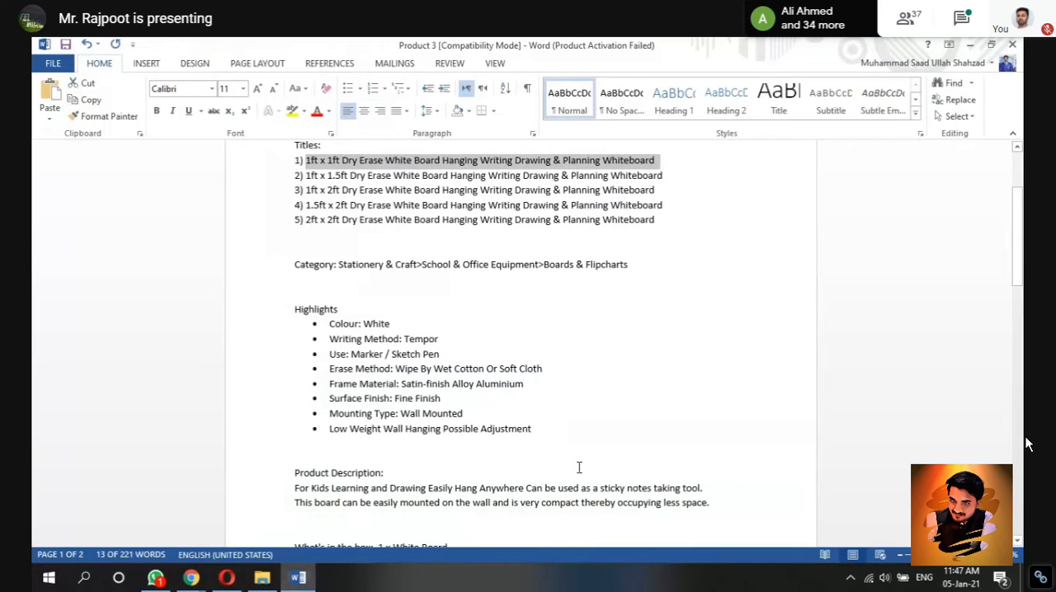
scroll(579, 467, down, 5)
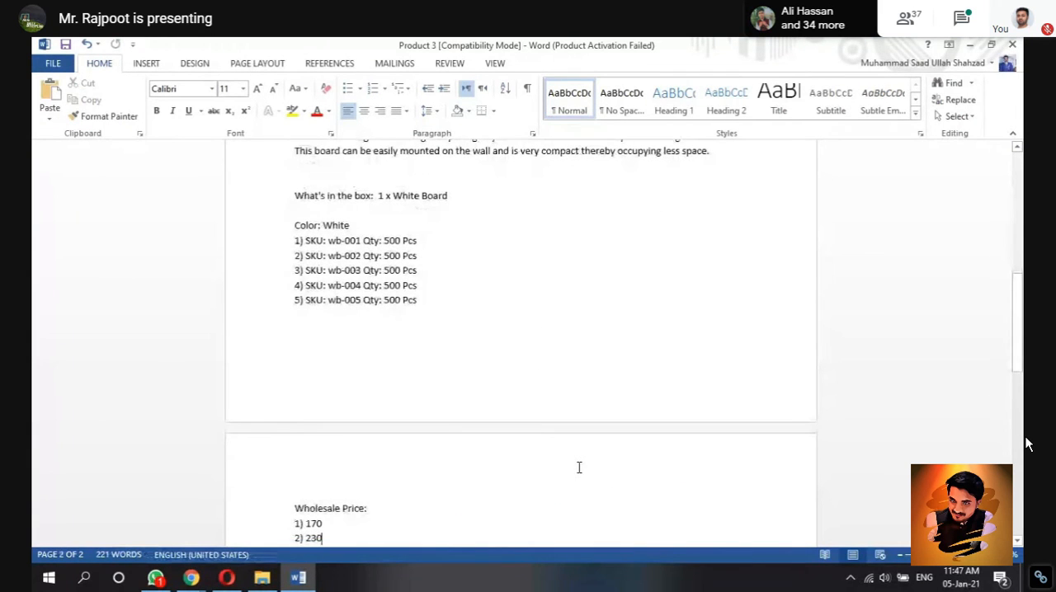
click(228, 581)
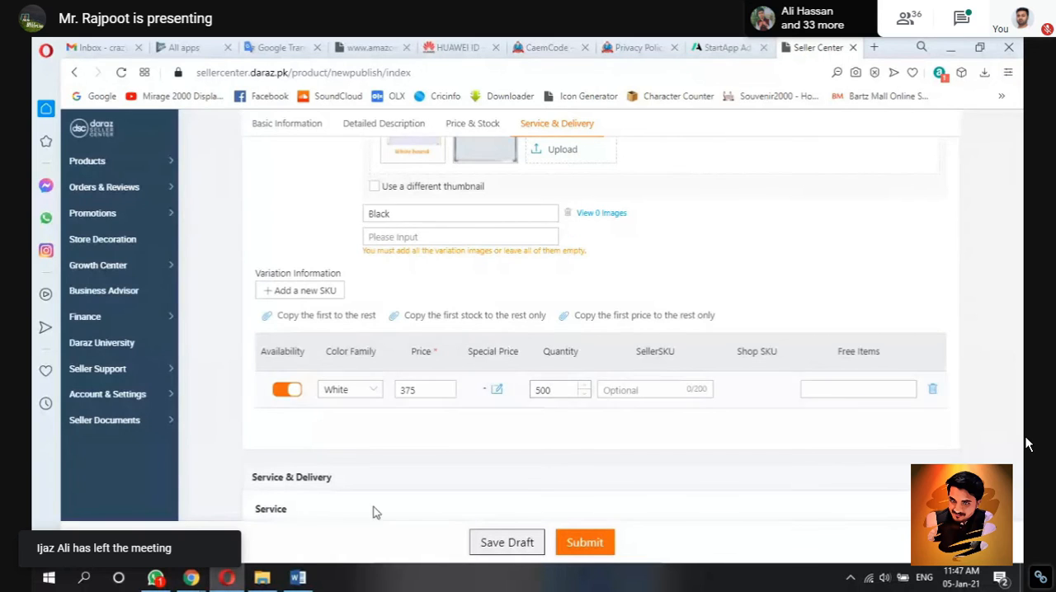
click(298, 578)
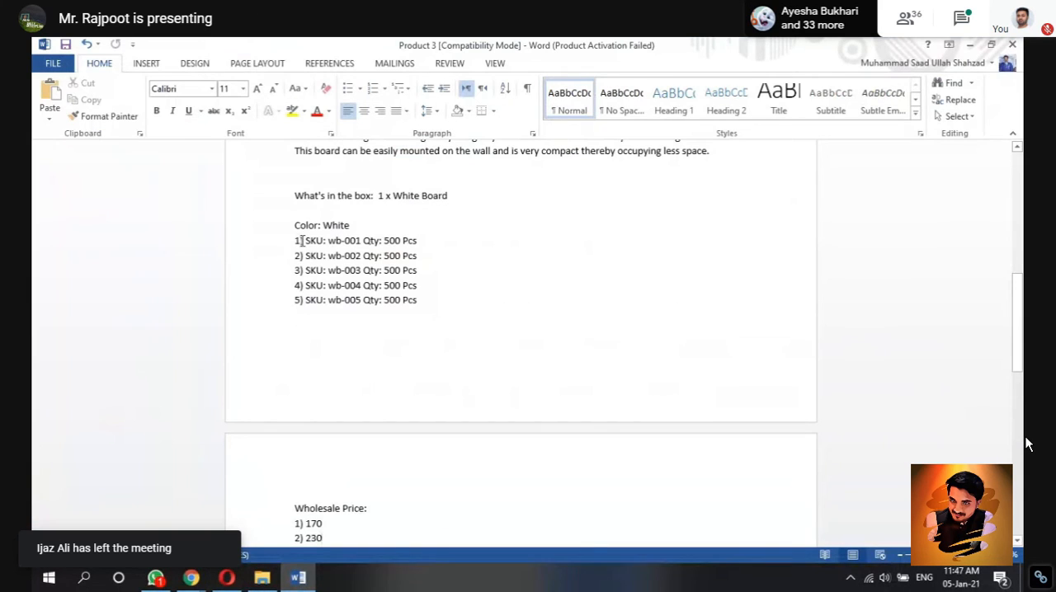
drag(308, 240, 359, 245)
key(ctrl+c)
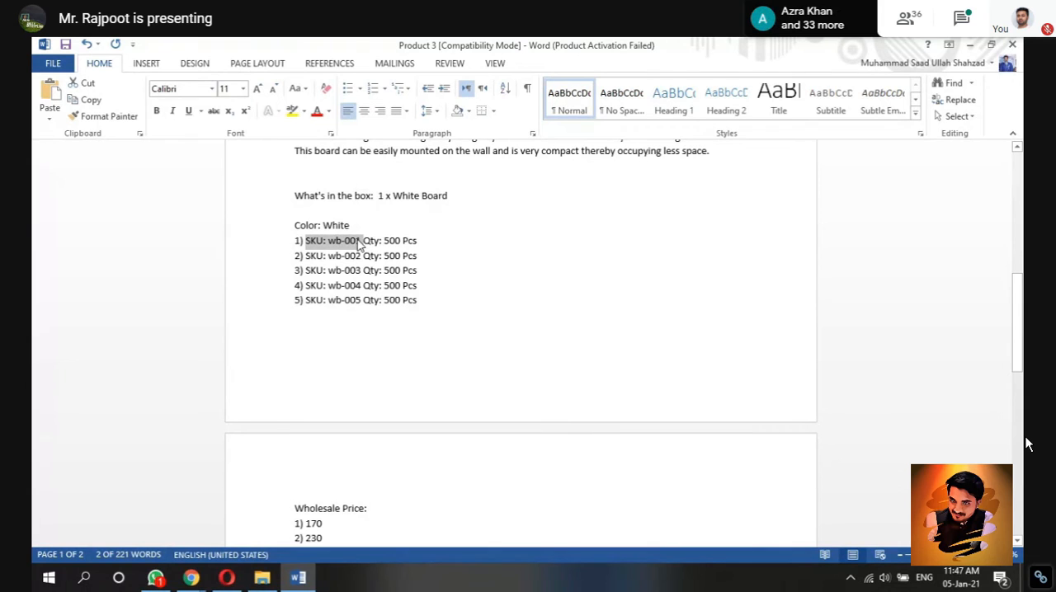
click(262, 577)
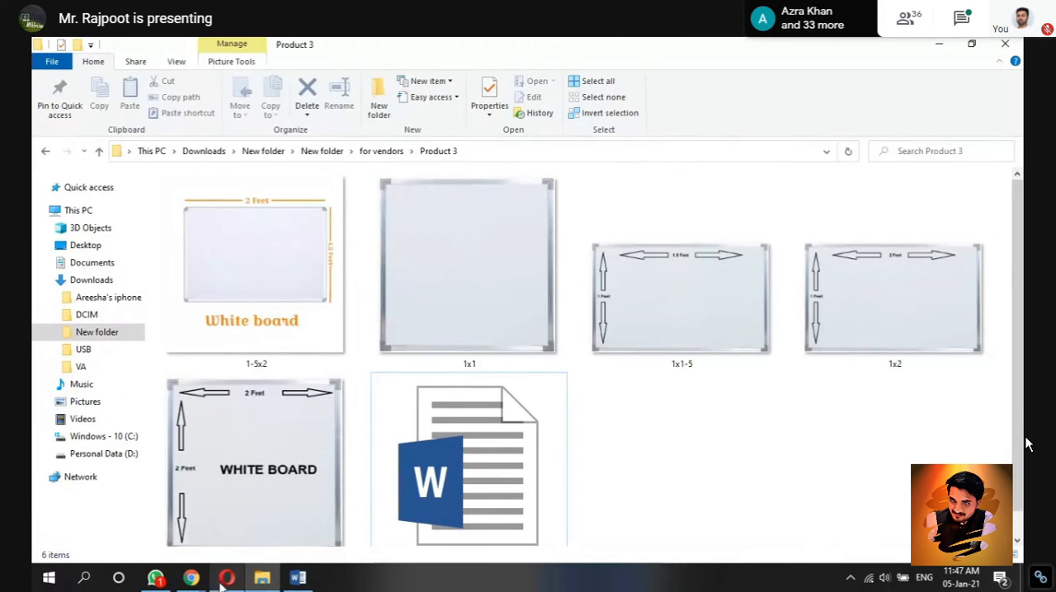
click(223, 579)
Step: Paste the copied SKU as the White variant's SellerSKU and trim the "SKU:" prefix so it reads wb-001
click(651, 388)
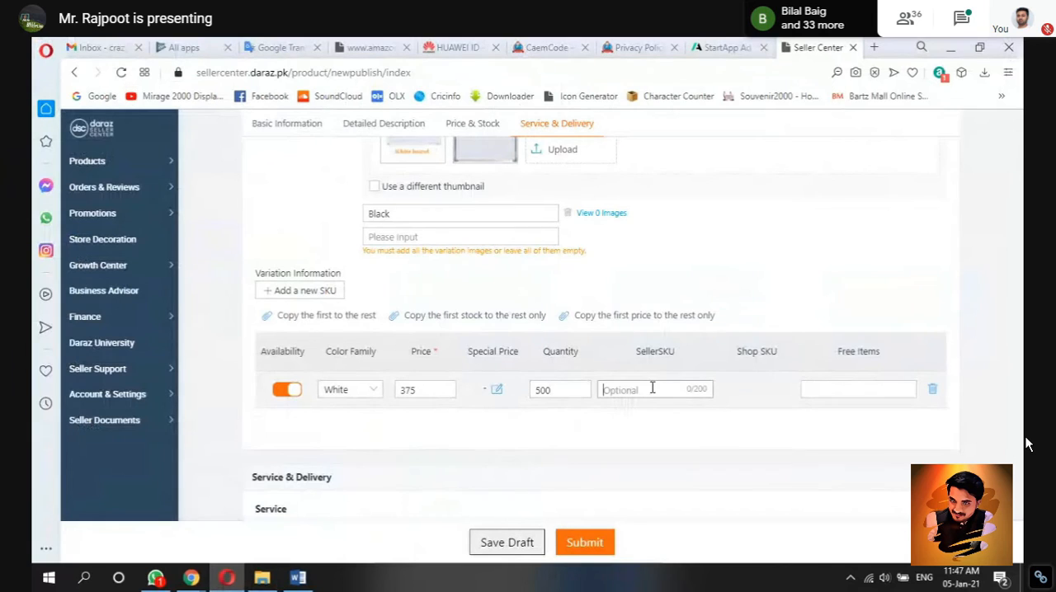
key(ctrl+v)
key(Left)
key(Left)
key(Left)
key(BackSpace)
key(BackSpace)
key(BackSpace)
key(BackSpace)
key(BackSpace)
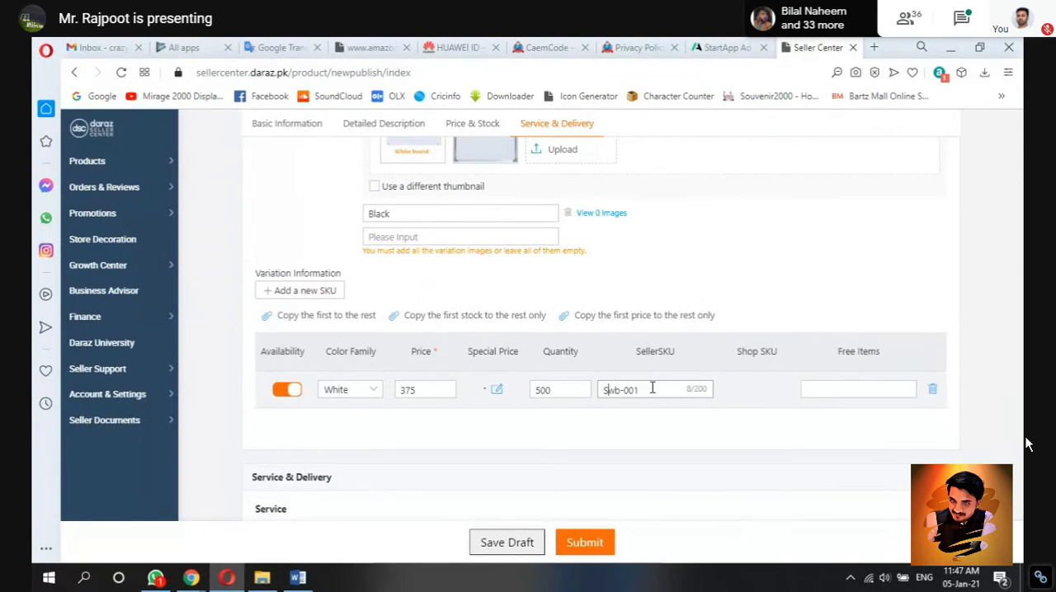
click(659, 389)
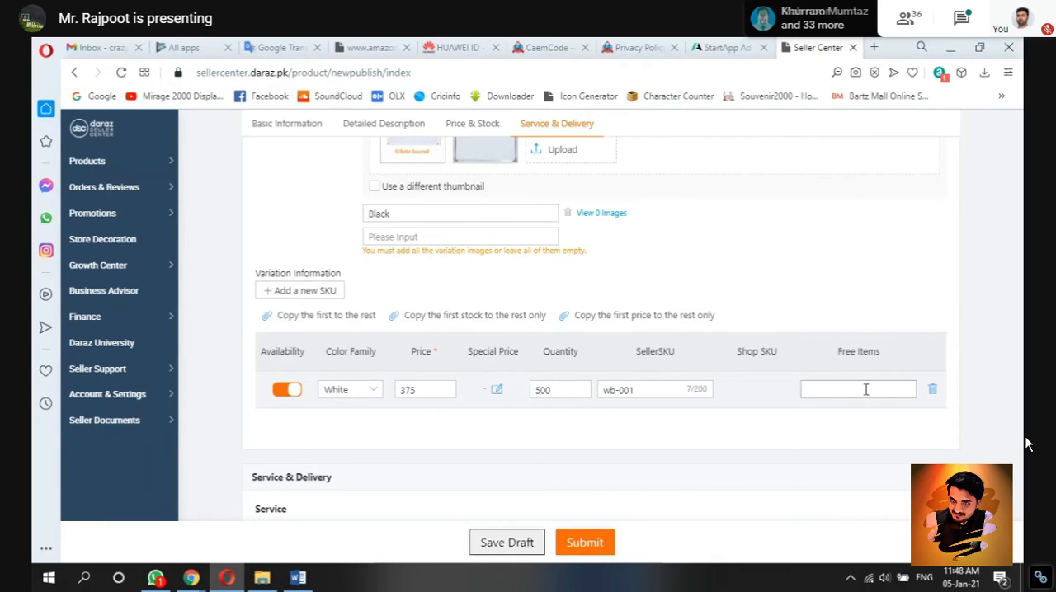
Step: Set the package weight to 0.01 kg in the listing's delivery details
scroll(986, 410, down, 1)
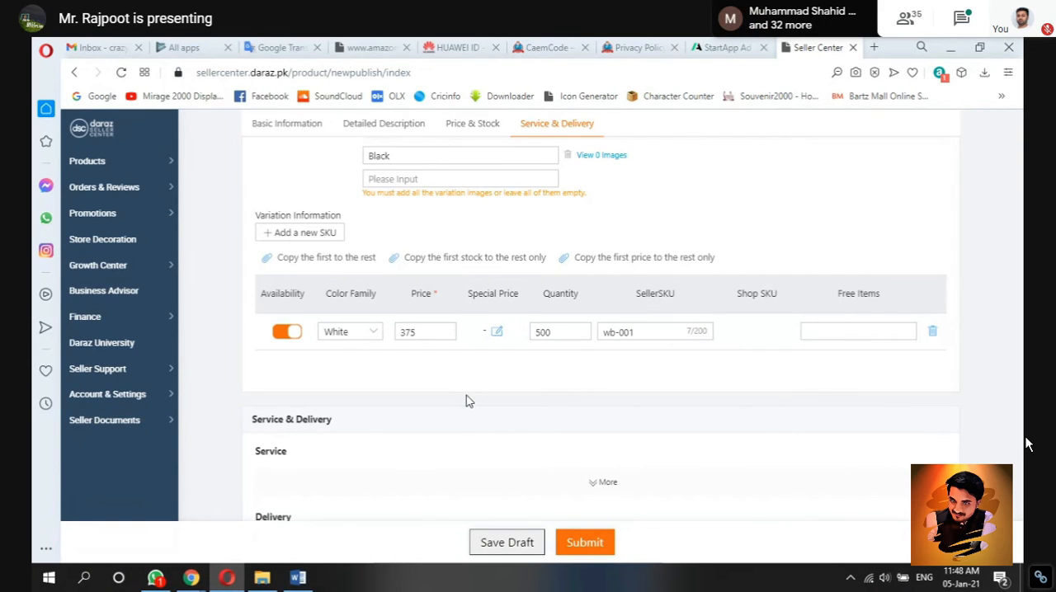
scroll(466, 401, down, 3)
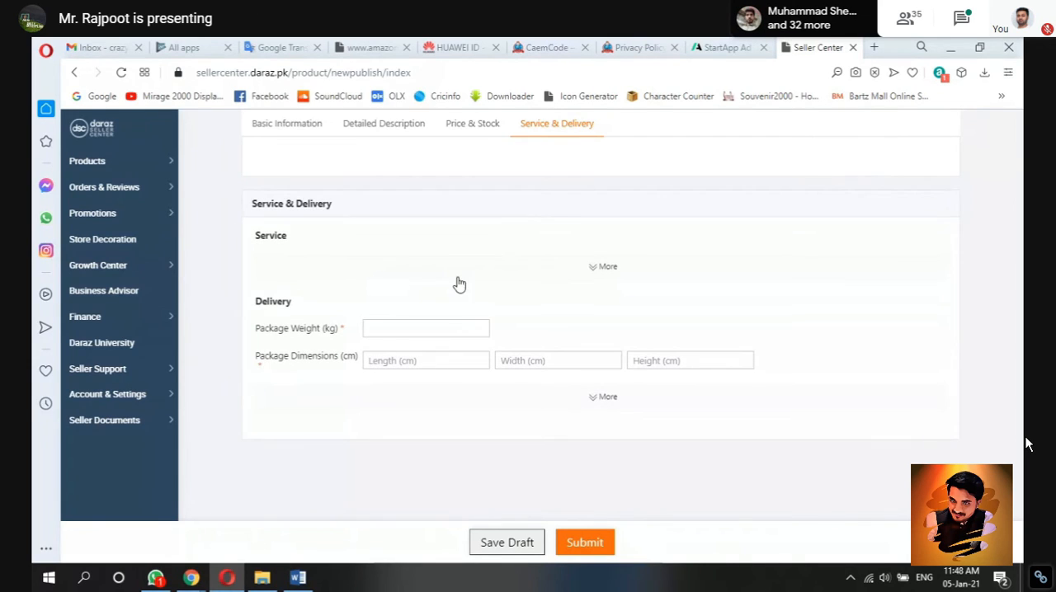
click(437, 332)
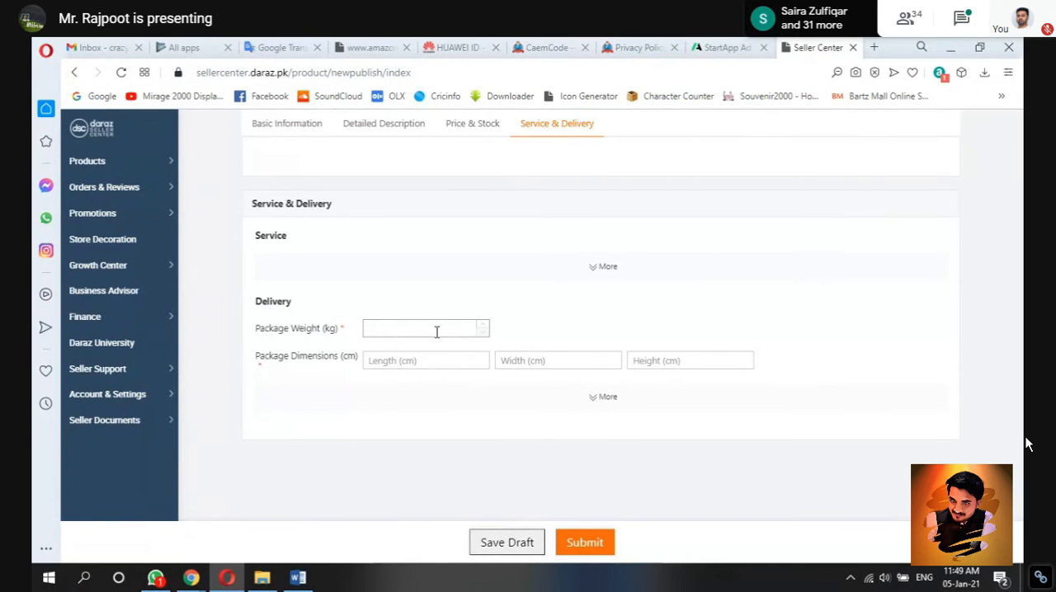
text(0.01)
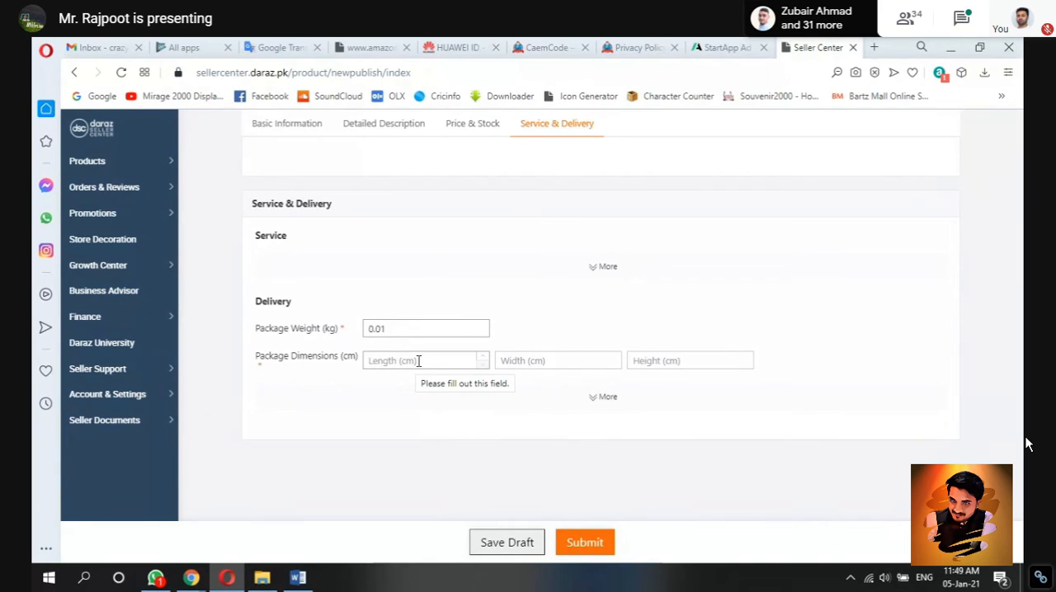
Step: Set the package dimensions to 10 cm length, 10 cm width and 10 cm height
click(419, 360)
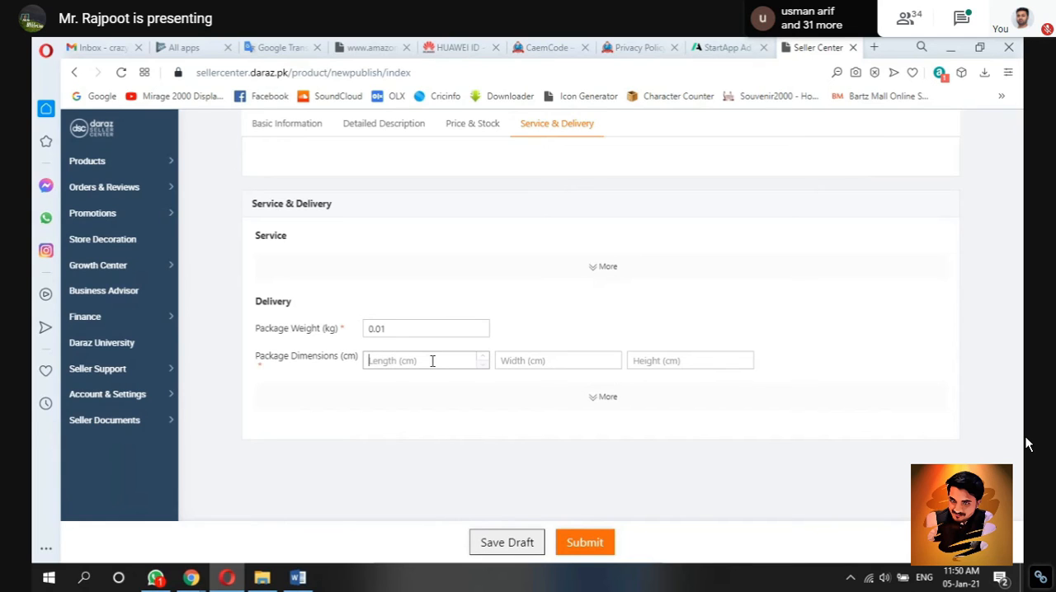
text(10)
click(544, 360)
text(10)
click(660, 363)
text(10)
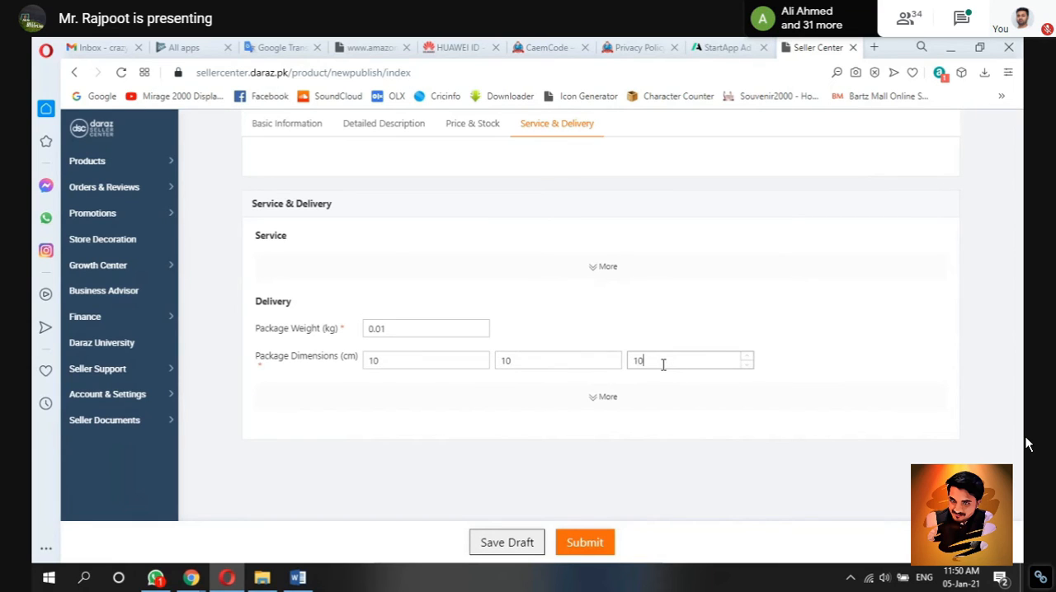
click(817, 365)
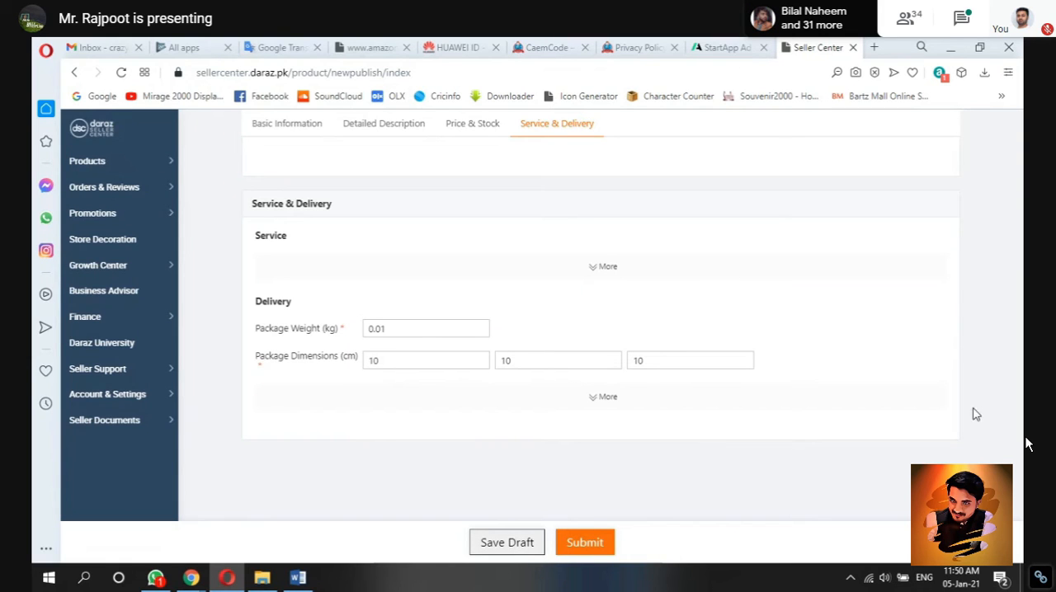
Step: Review the whole listing form, from product name and category through highlights, description, images and pricing to delivery details
scroll(980, 414, up, 15)
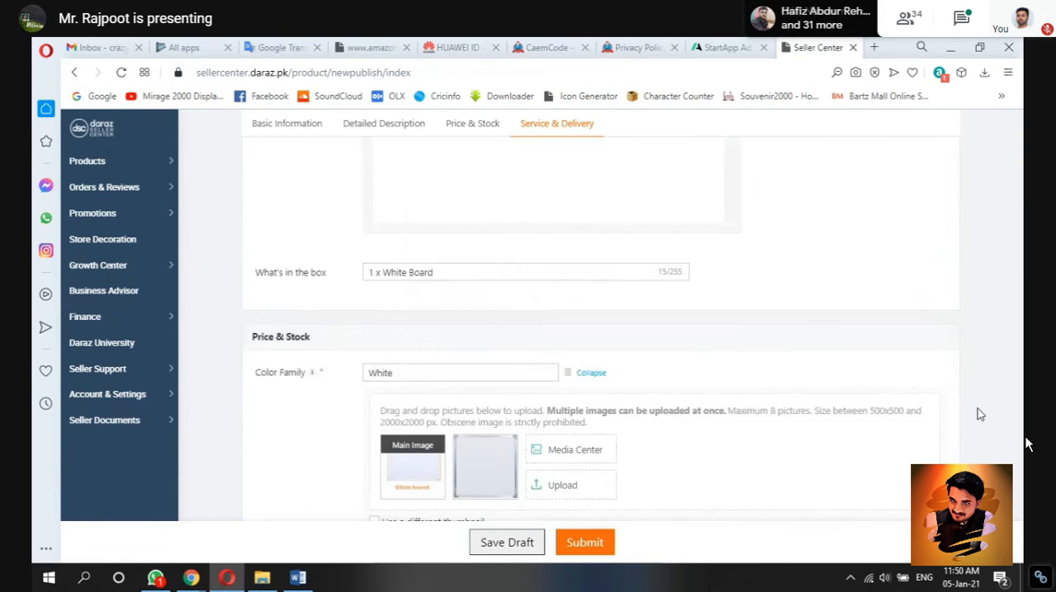
scroll(980, 414, up, 15)
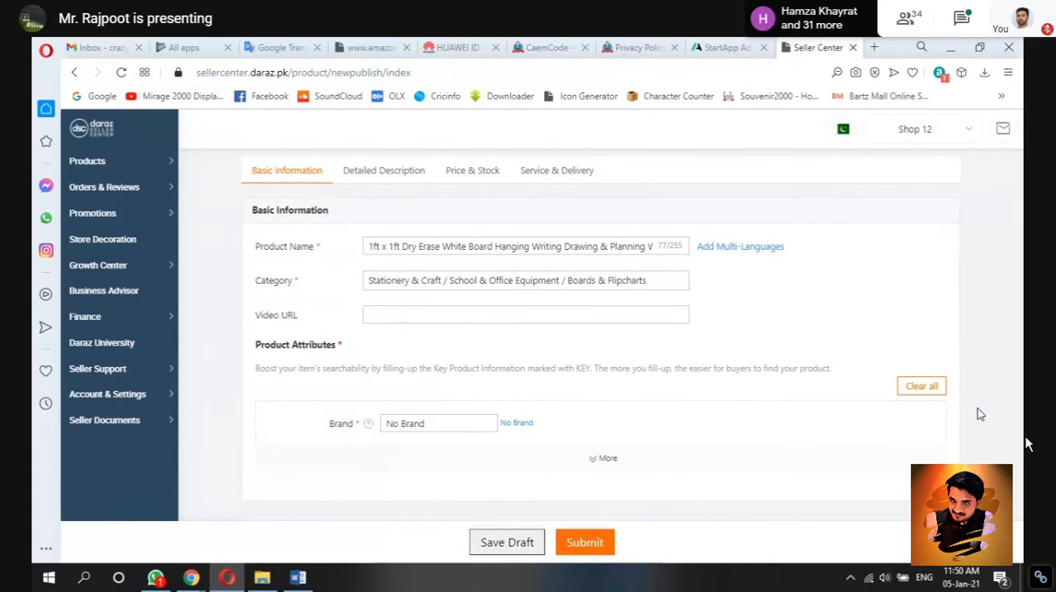
scroll(980, 414, down, 4)
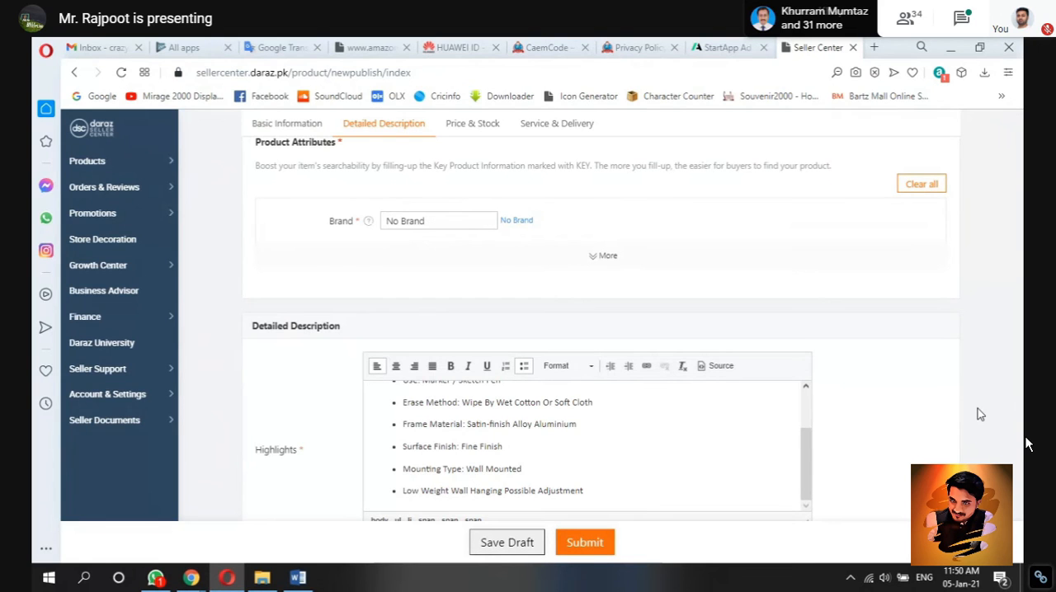
scroll(980, 414, down, 1)
scroll(979, 414, down, 2)
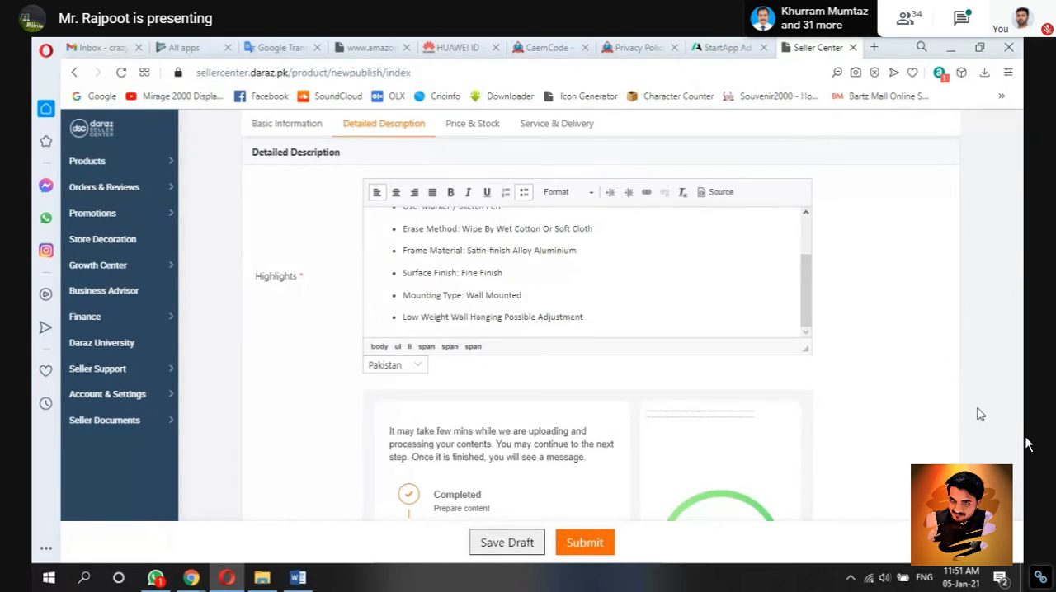
scroll(980, 414, down, 3)
scroll(980, 414, down, 8)
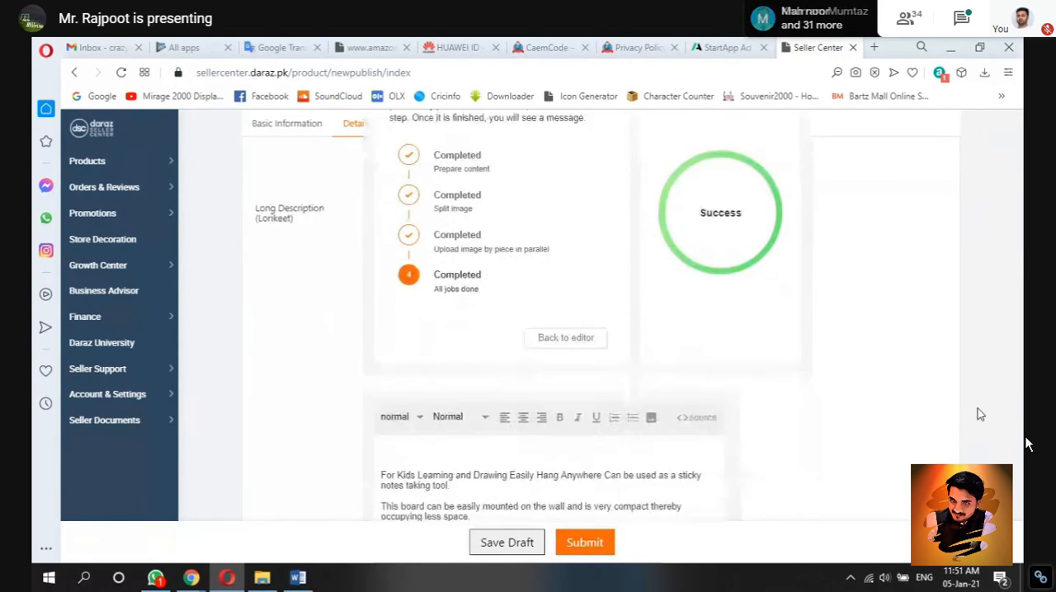
scroll(979, 414, up, 1)
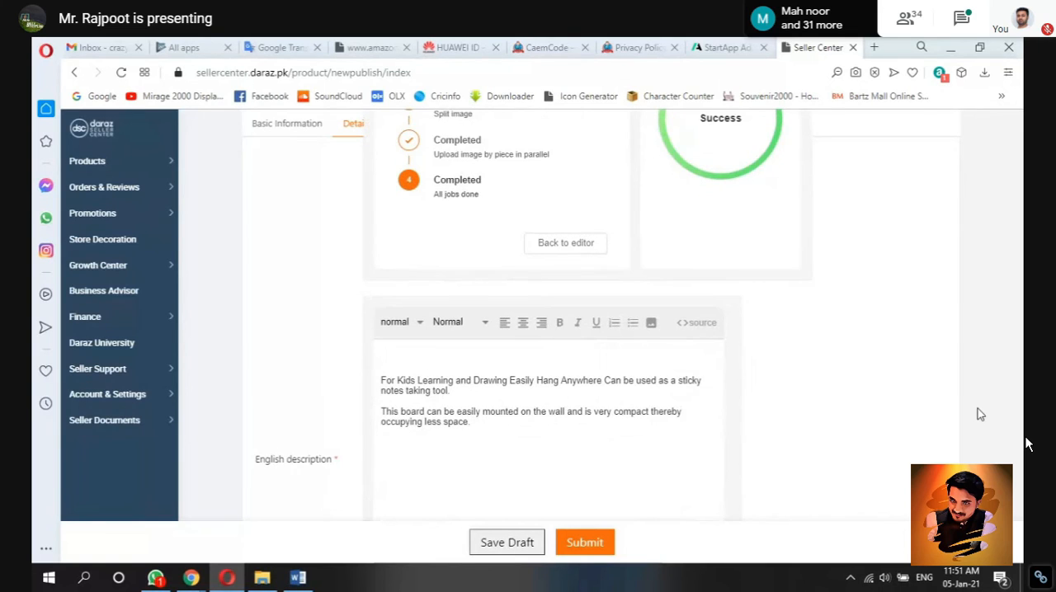
scroll(980, 414, down, 4)
scroll(979, 414, down, 2)
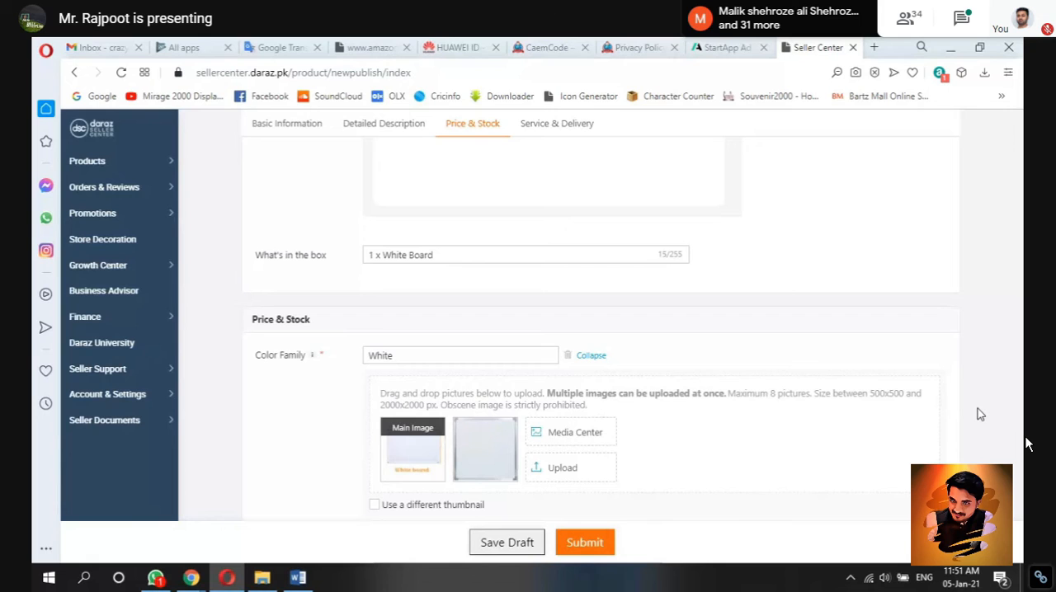
scroll(980, 414, down, 5)
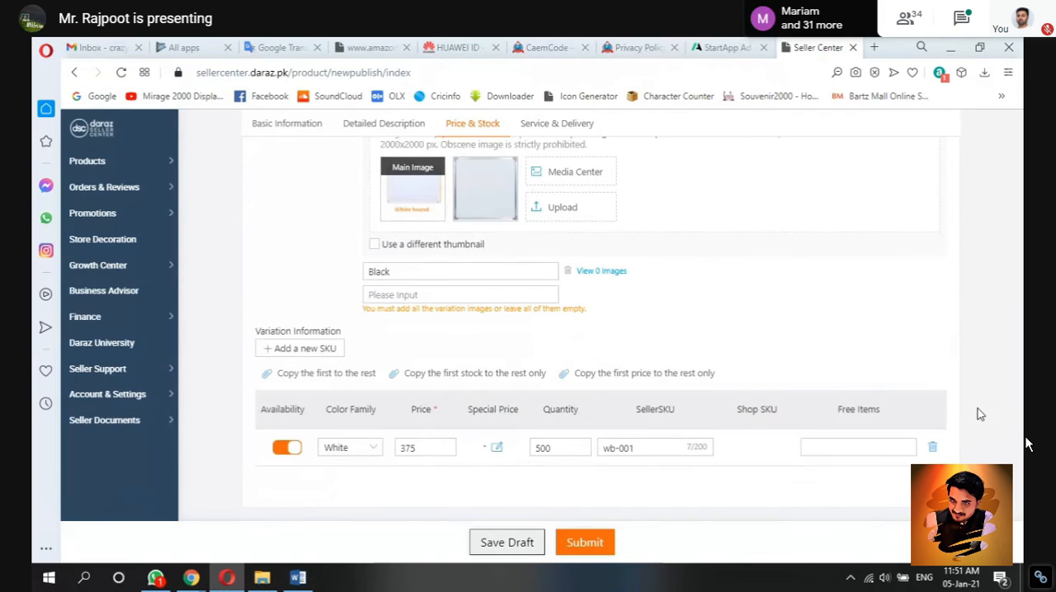
scroll(980, 414, down, 1)
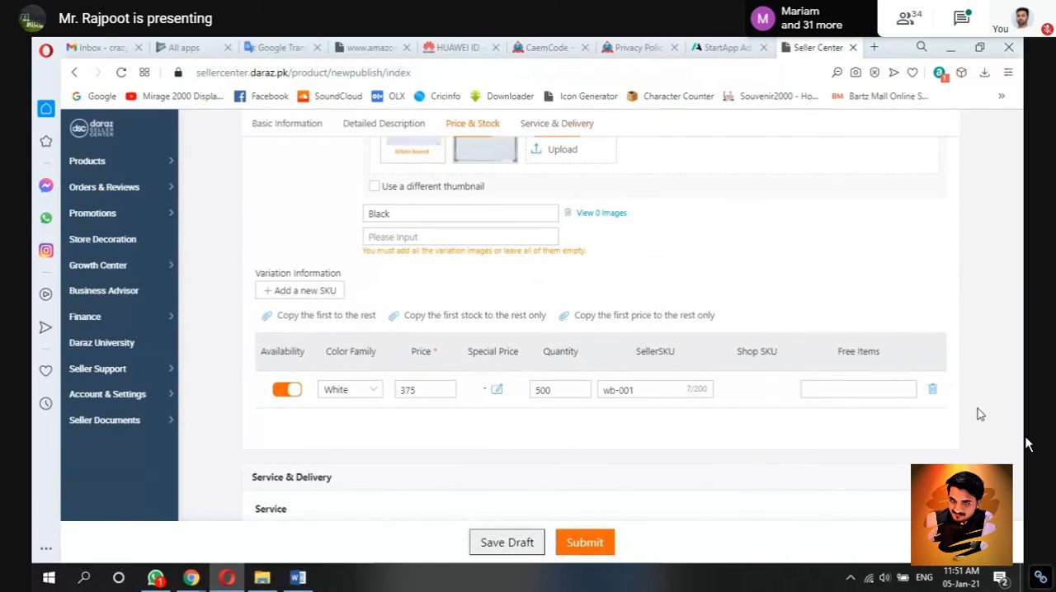
scroll(980, 414, down, 1)
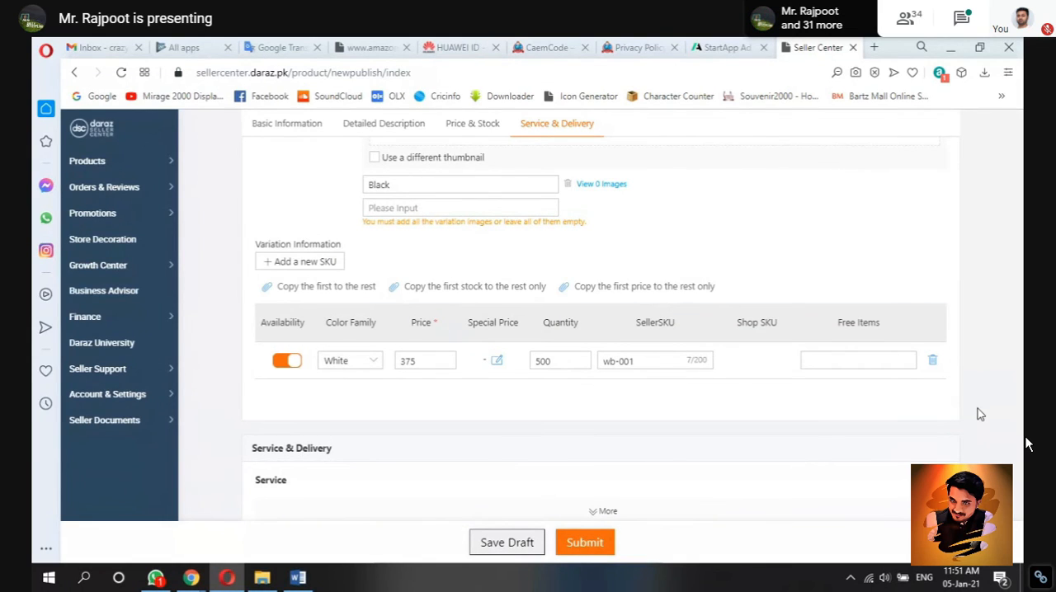
scroll(980, 414, down, 6)
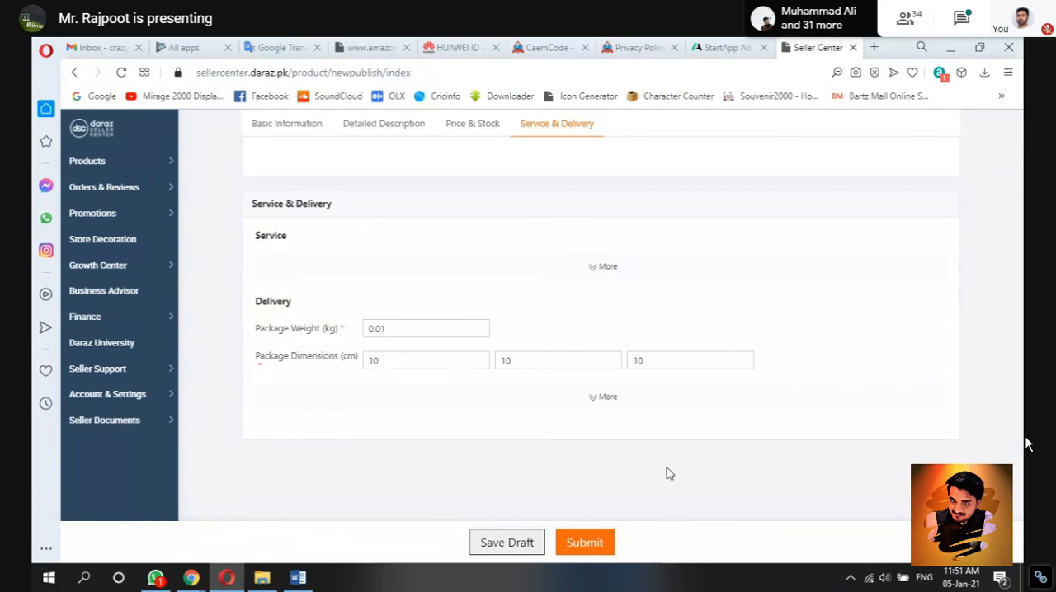
Step: Submit the listing, delete the Black color variant that has no images, and submit the listing again
click(584, 544)
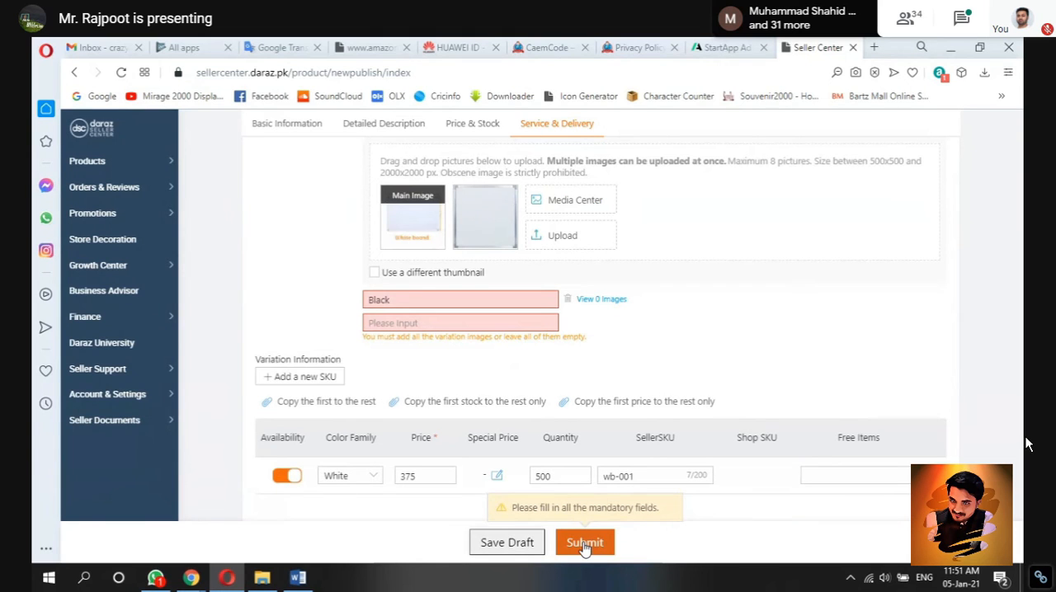
click(567, 303)
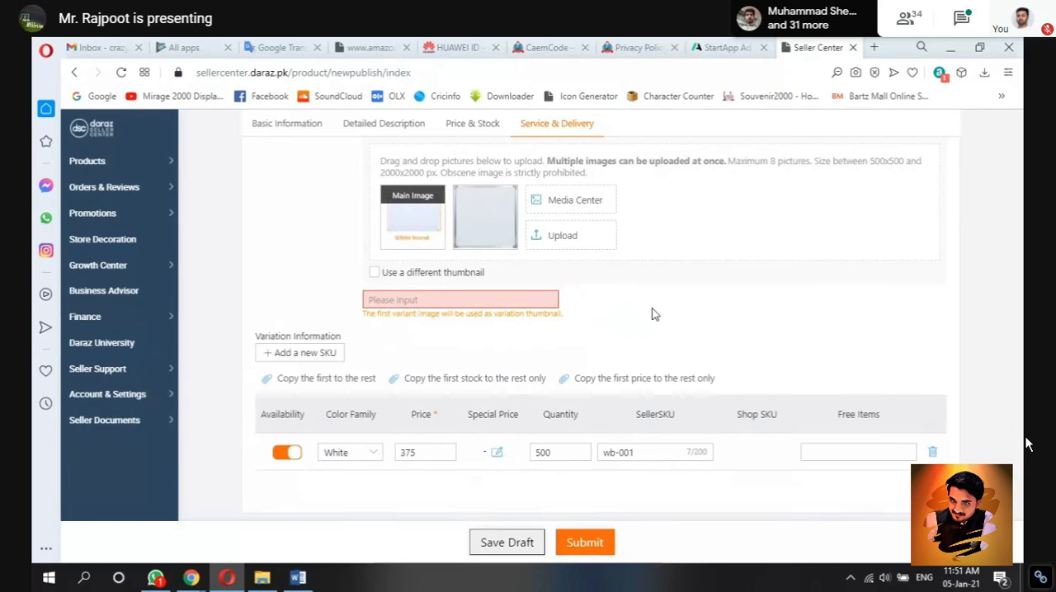
click(588, 544)
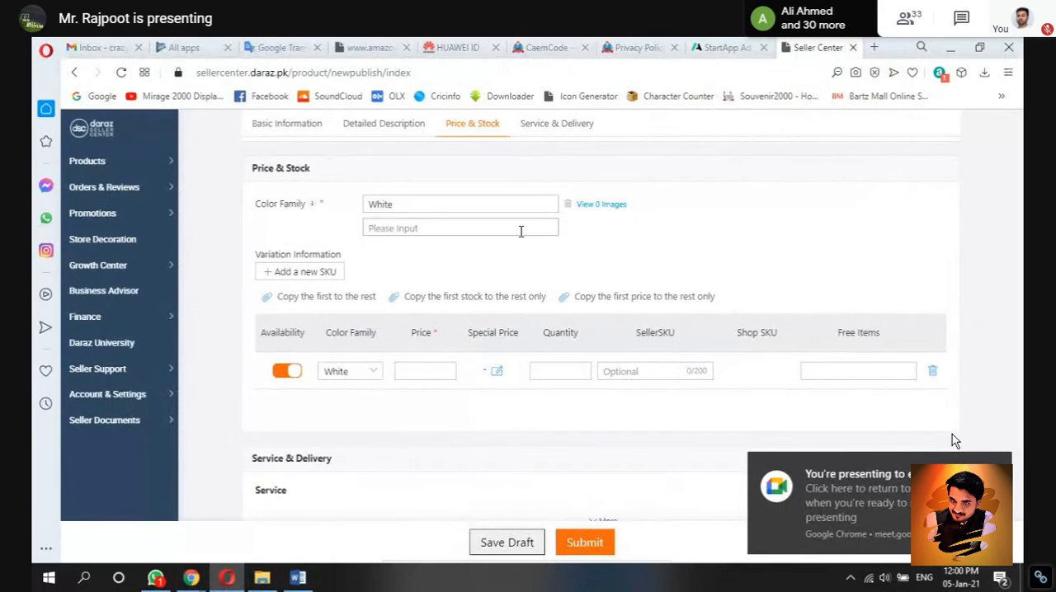
click(538, 227)
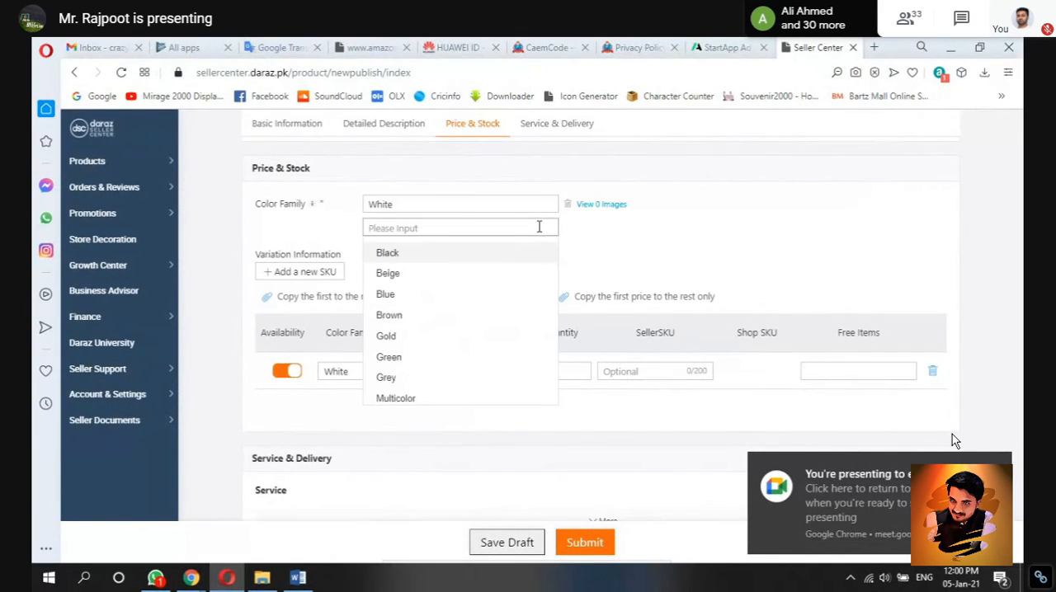
click(590, 229)
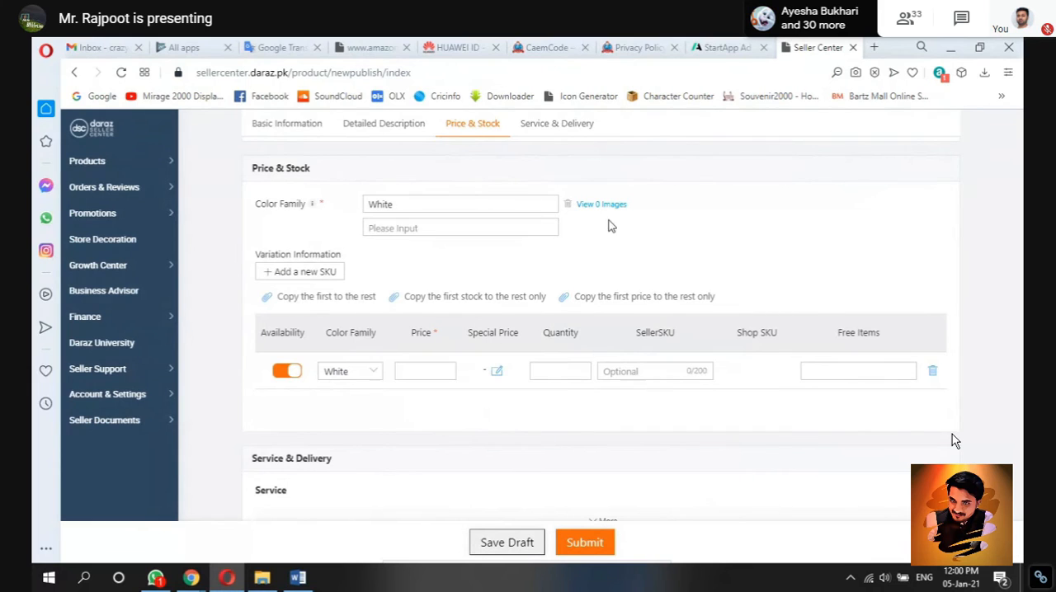
Step: Upload the images 1x1 and 1-5x2 from the Product 3 folder to the White color variant
click(587, 207)
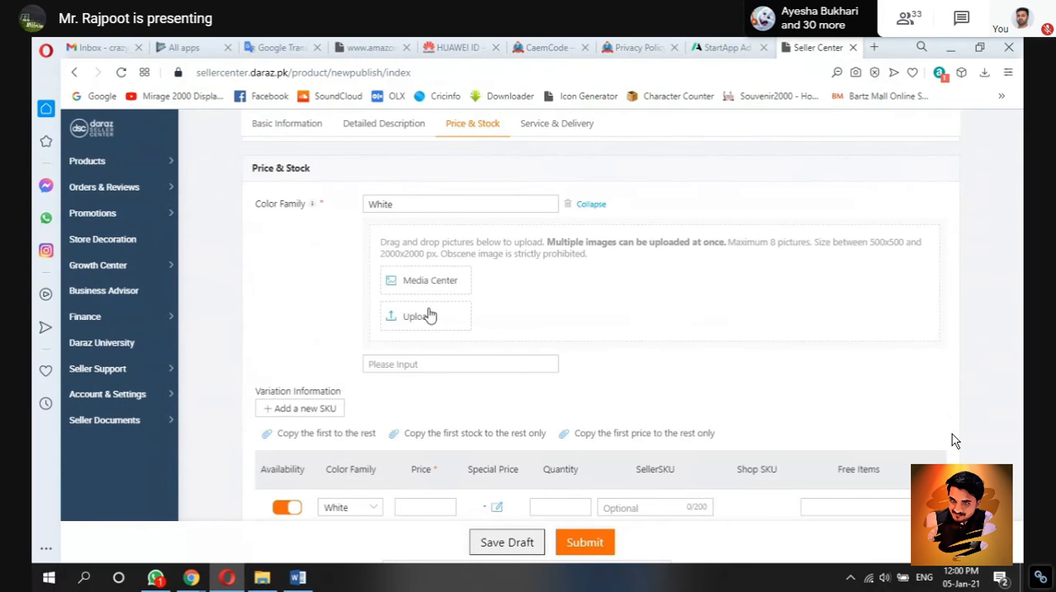
click(427, 312)
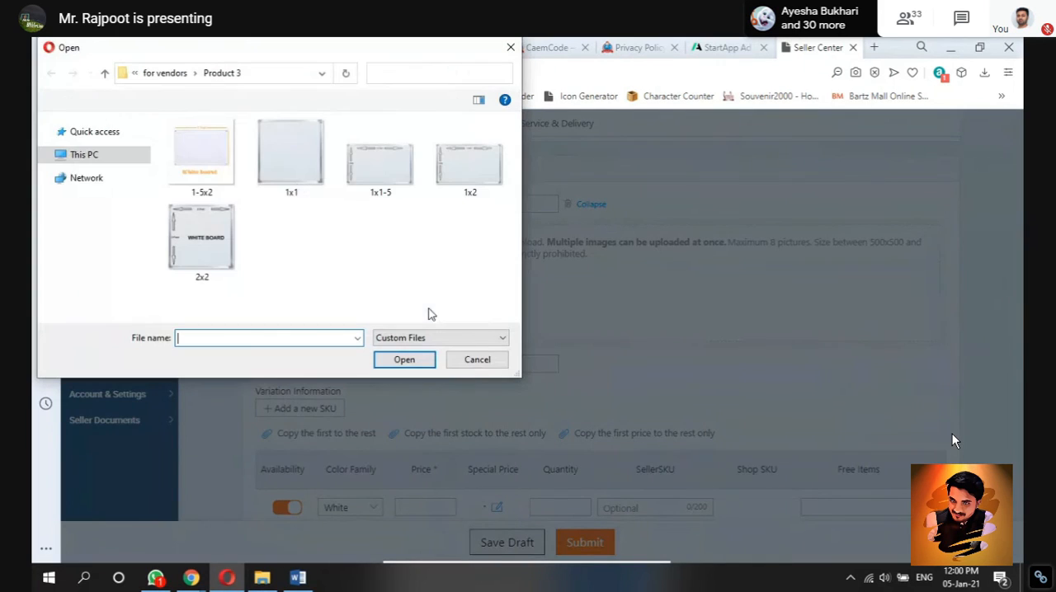
click(259, 155)
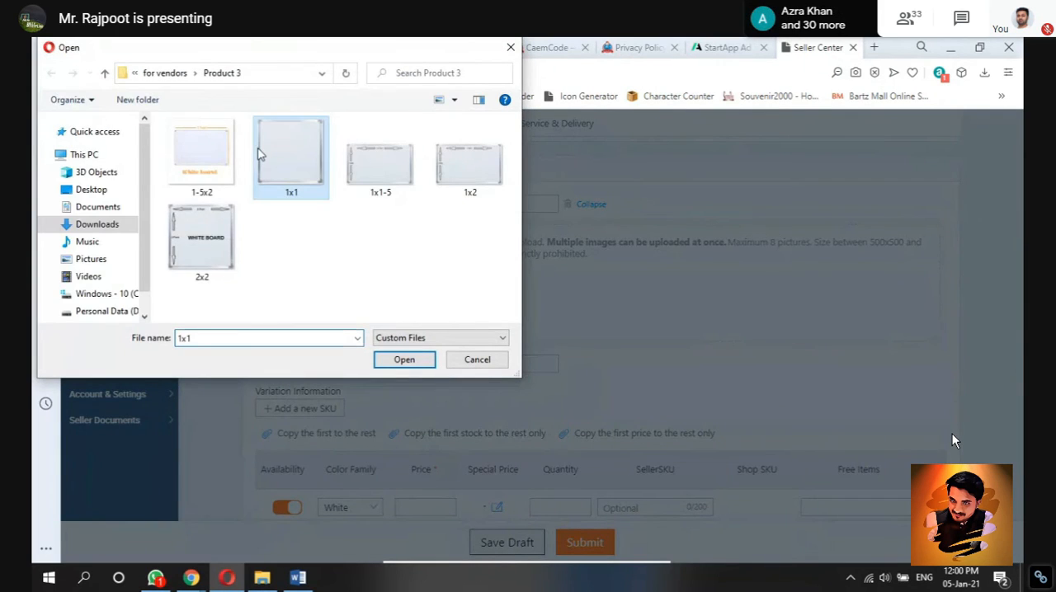
click(205, 156)
ctrl+click(278, 170)
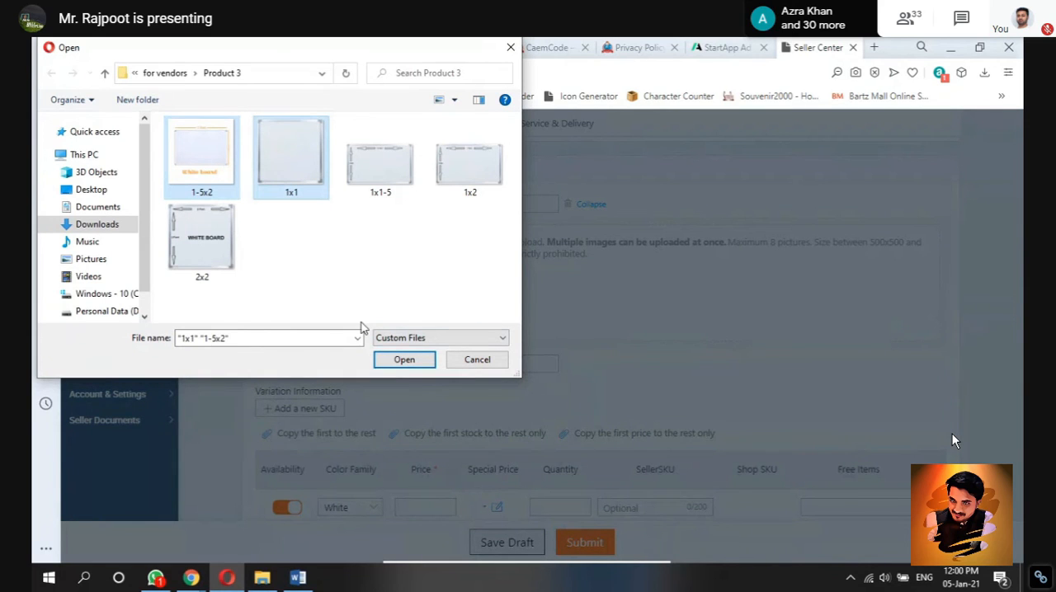
click(404, 360)
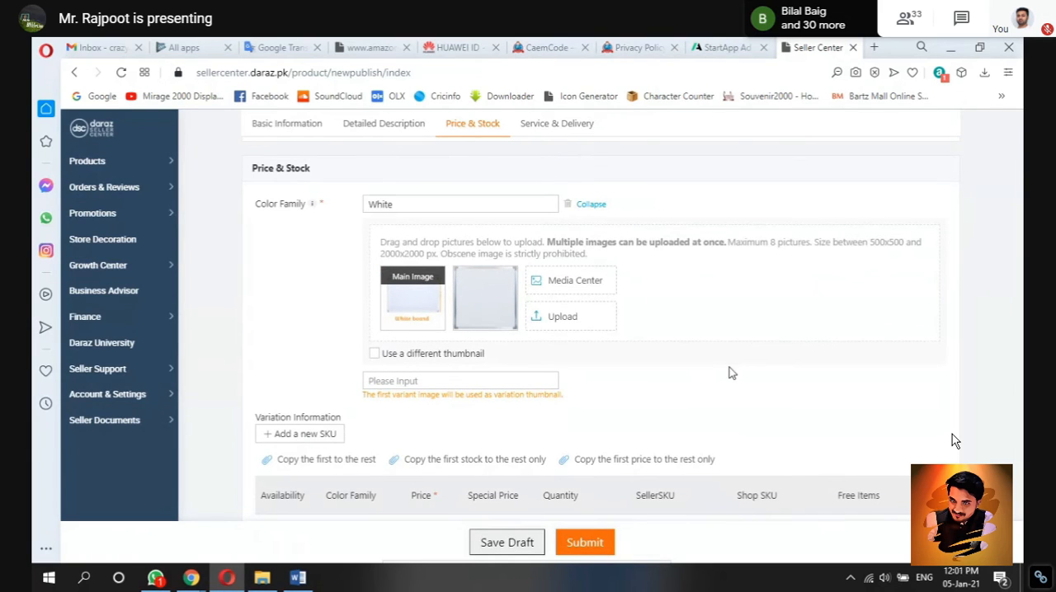
Step: Set the White variant's price to 375 and its quantity to 500
scroll(987, 300, down, 3)
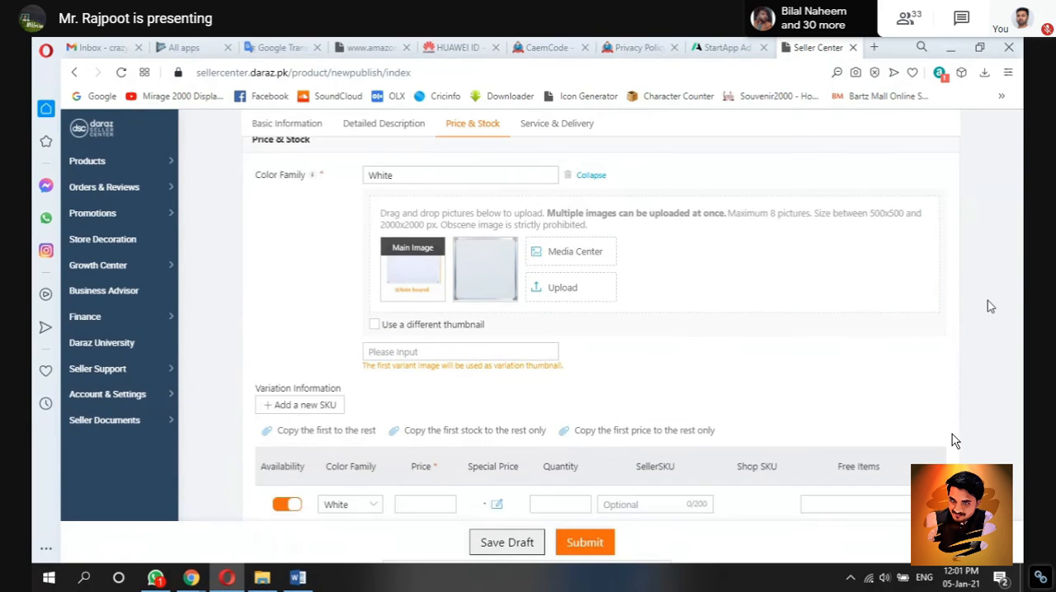
click(435, 305)
text(375)
click(558, 303)
text(500)
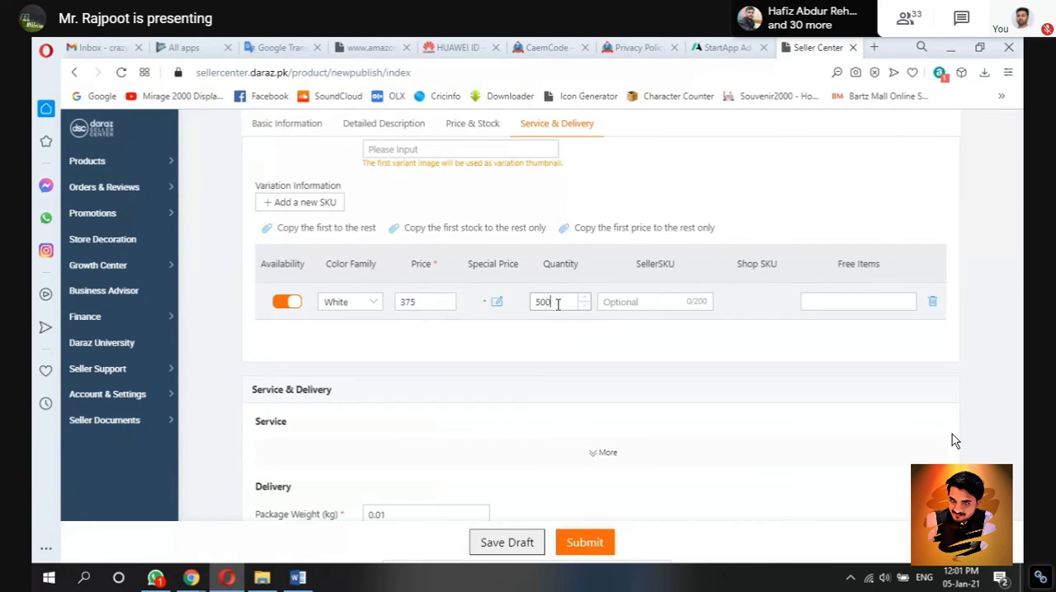
Step: Enter wb-001 as the White variant's seller SKU and submit the listing
click(680, 298)
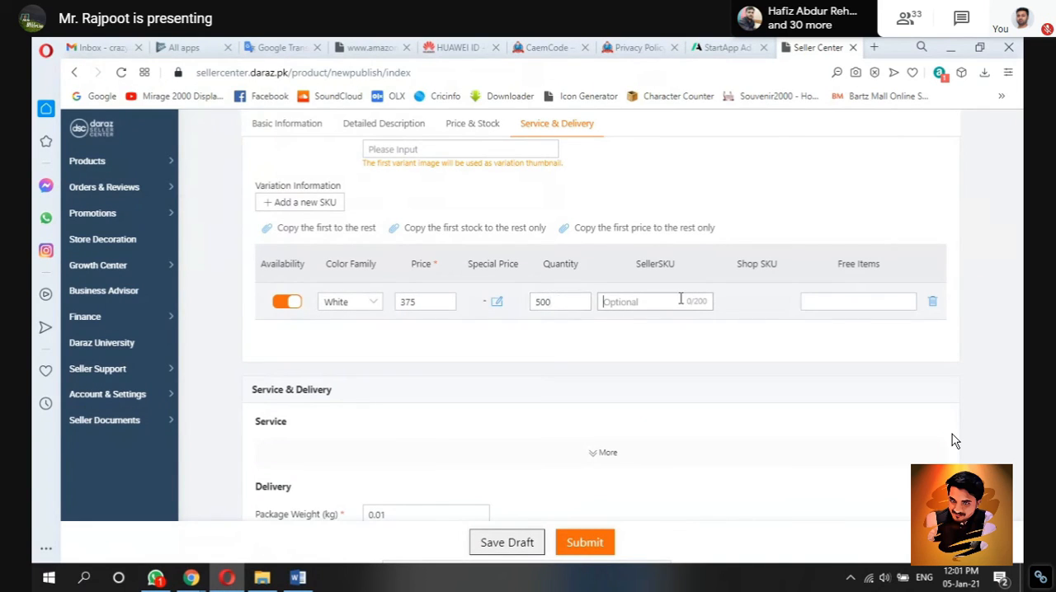
text(wb-001)
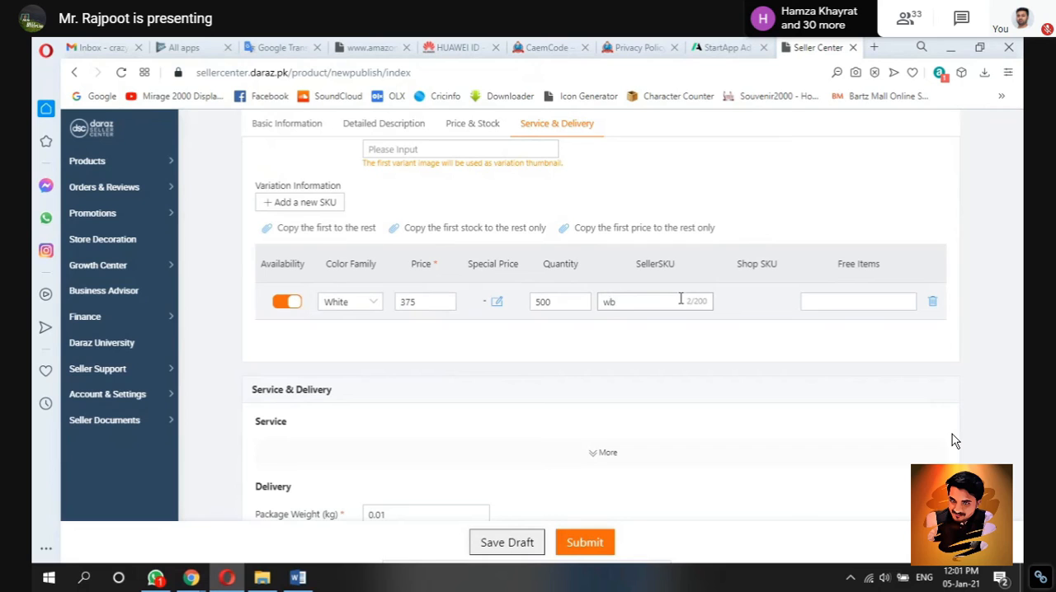
click(838, 390)
scroll(974, 389, down, 2)
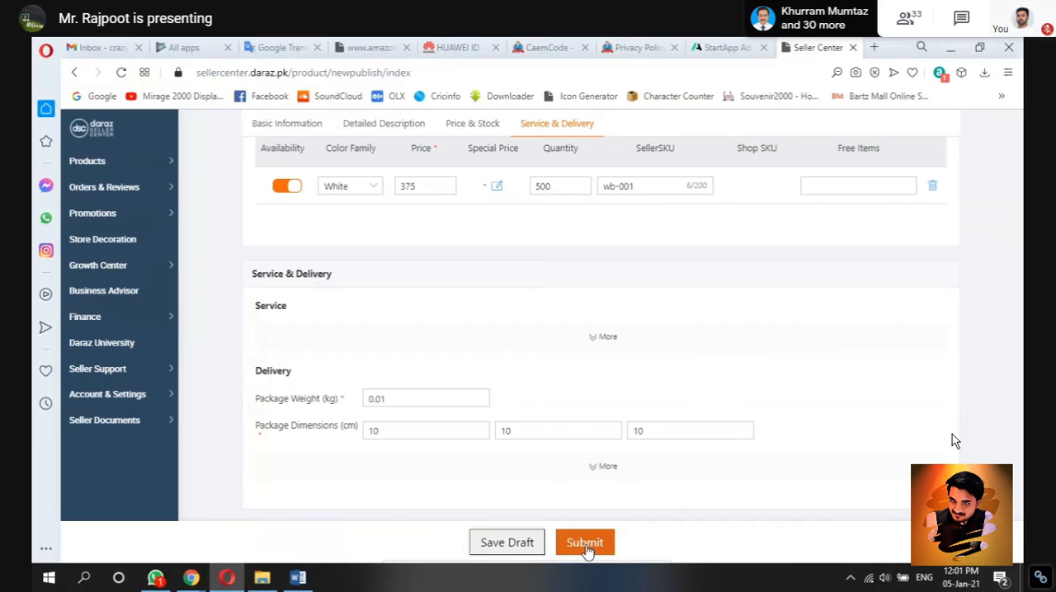
click(586, 547)
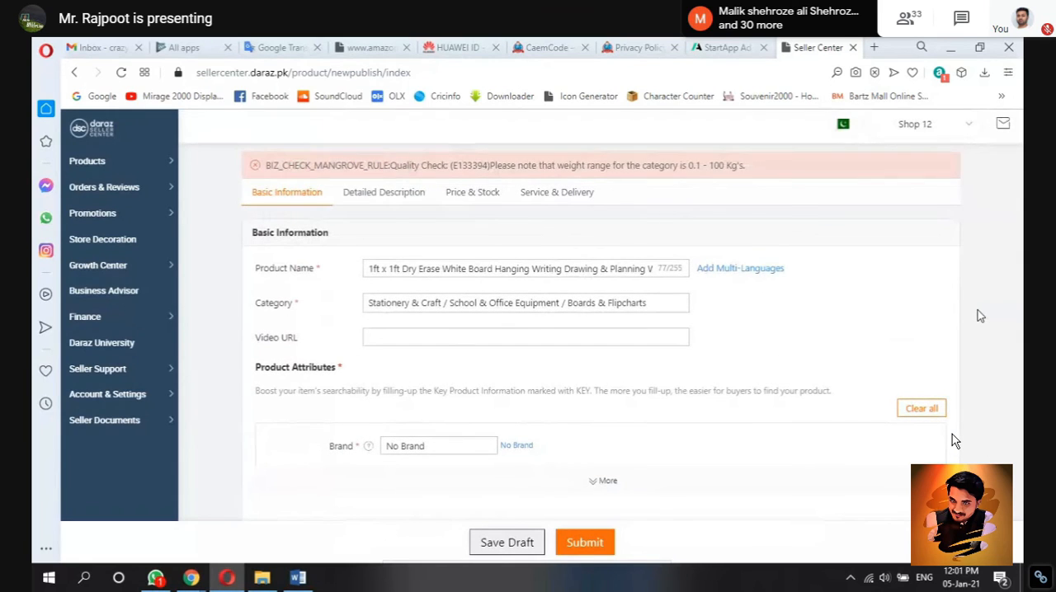
Step: Set the package weight to 0.1 kg in the delivery details
scroll(977, 310, down, 12)
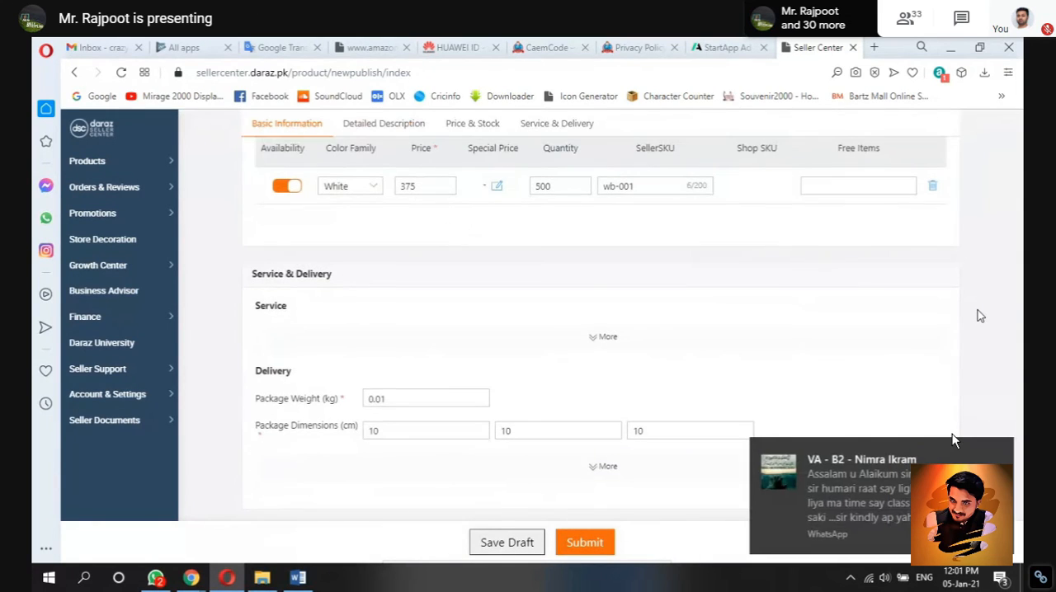
click(417, 366)
key(BackSpace)
key(BackSpace)
key(BackSpace)
text(.1)
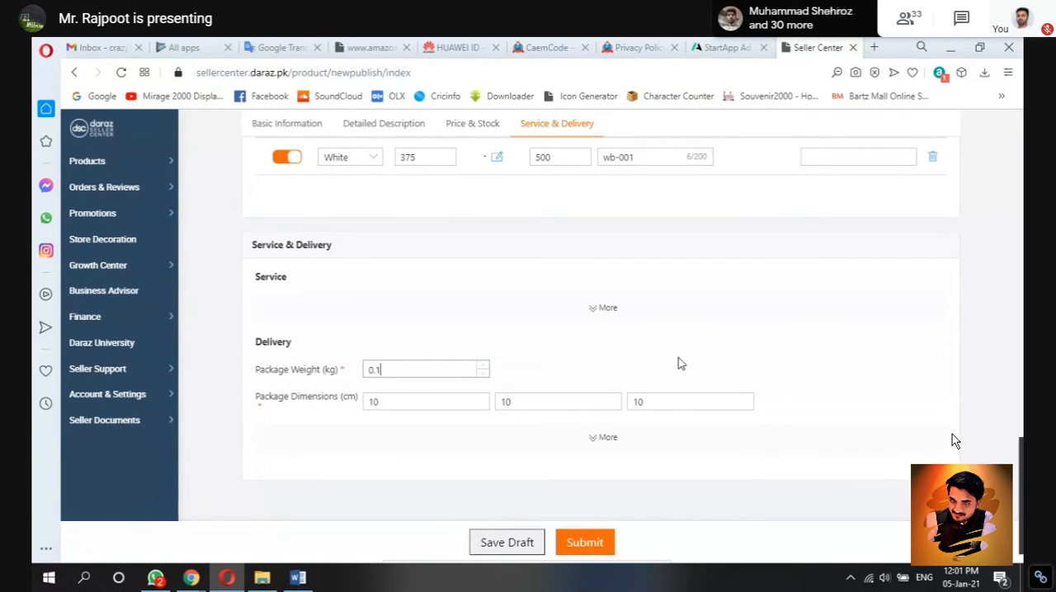
click(836, 358)
Step: Check the listing form once more and resubmit the 1ft x 1ft whiteboard listing
scroll(835, 357, up, 5)
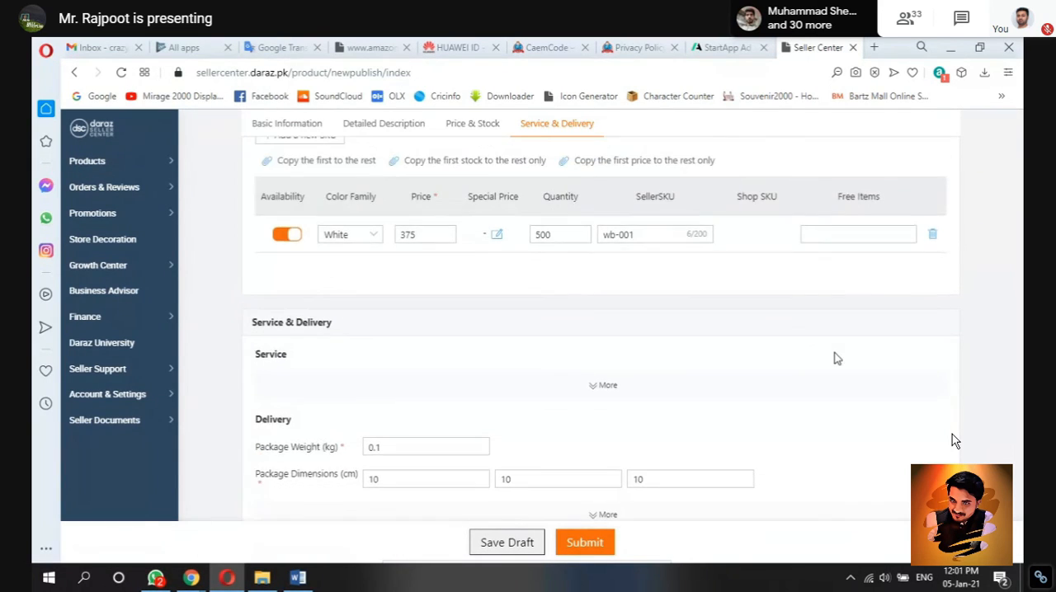
scroll(836, 358, up, 10)
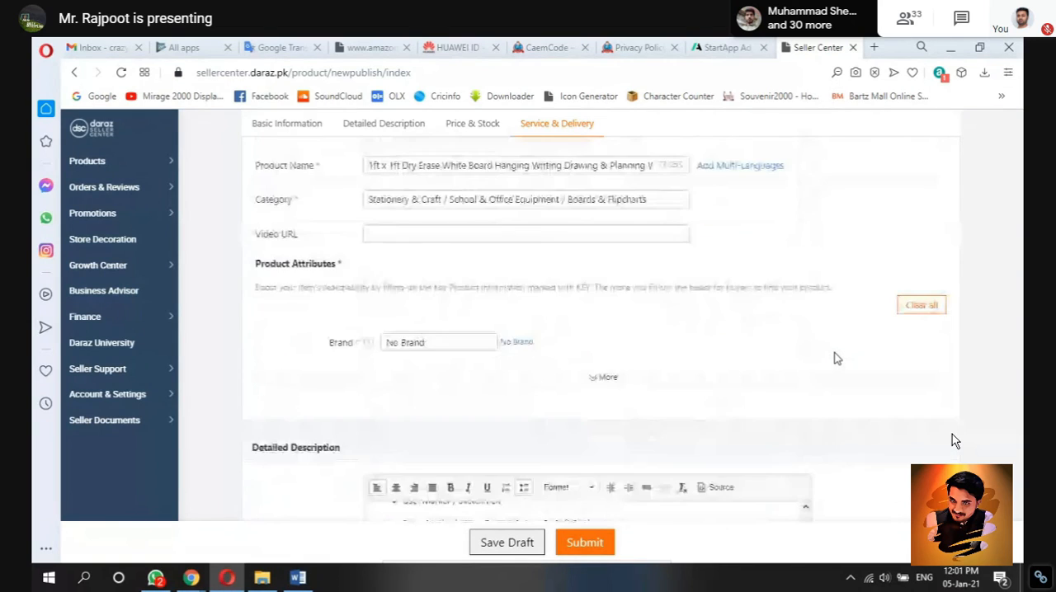
scroll(836, 358, down, 2)
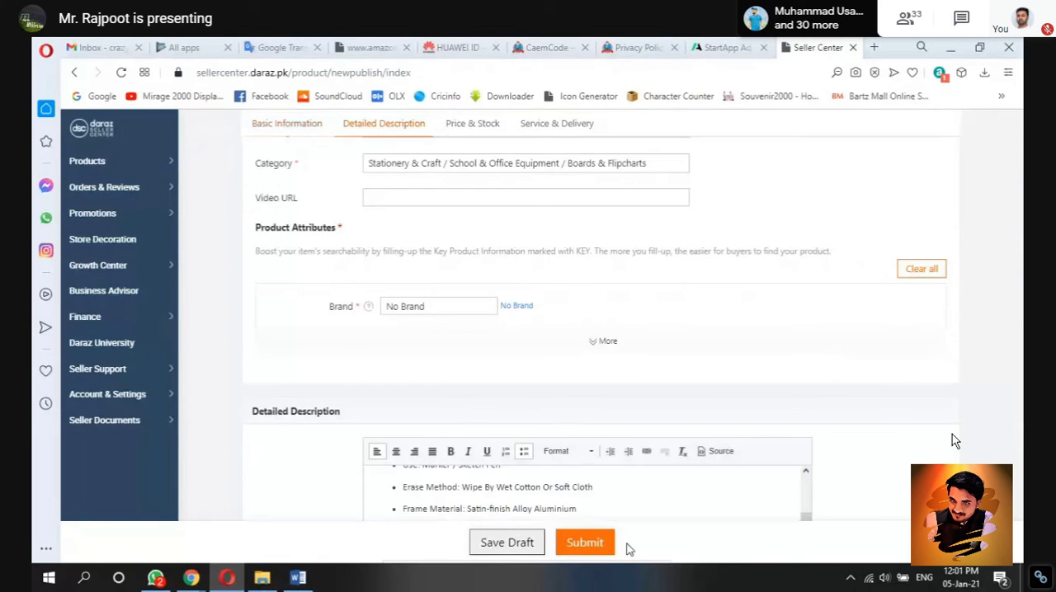
click(585, 543)
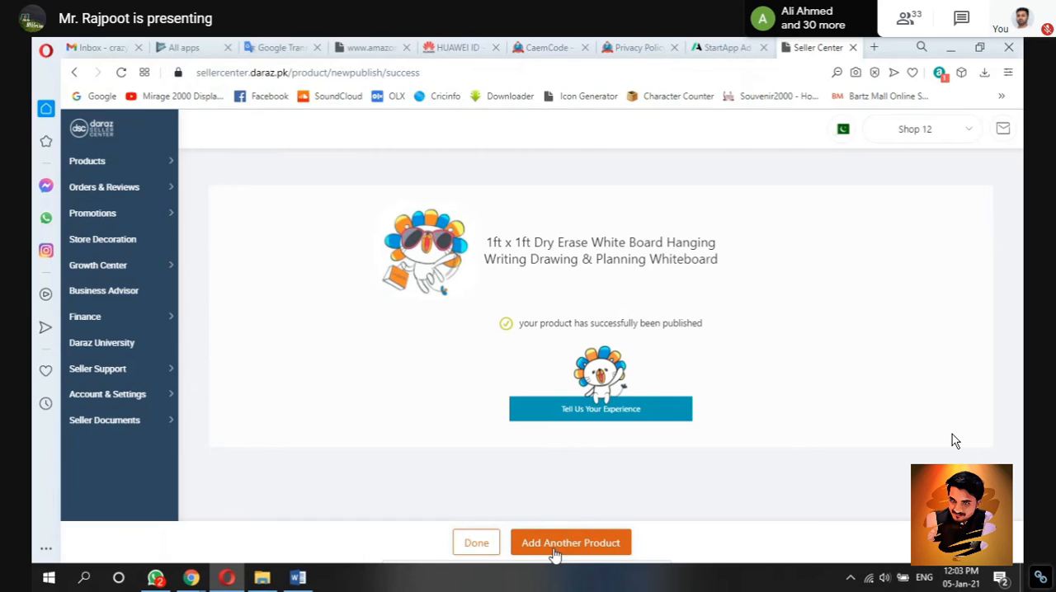
Step: Finish publishing and examine the new whiteboard's price, sale price and visibility in the product overview
click(469, 544)
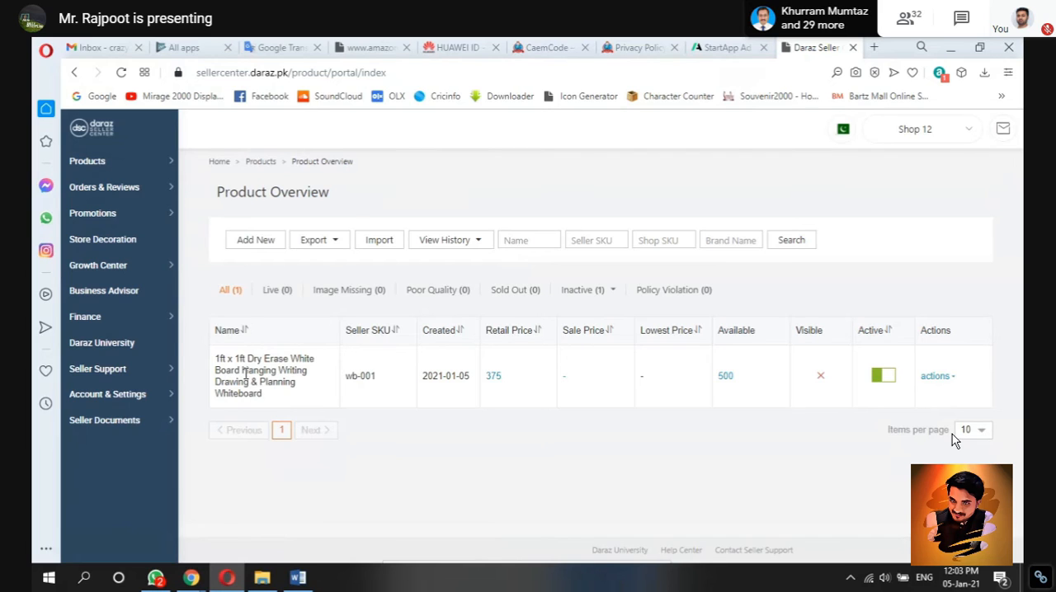
mouse_move(246, 375)
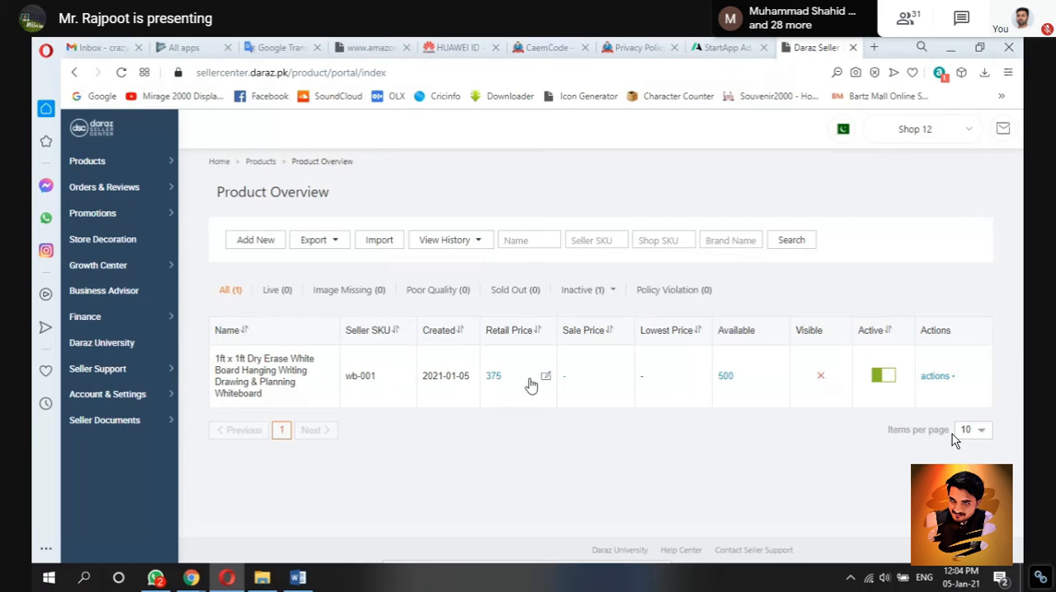
mouse_move(580, 384)
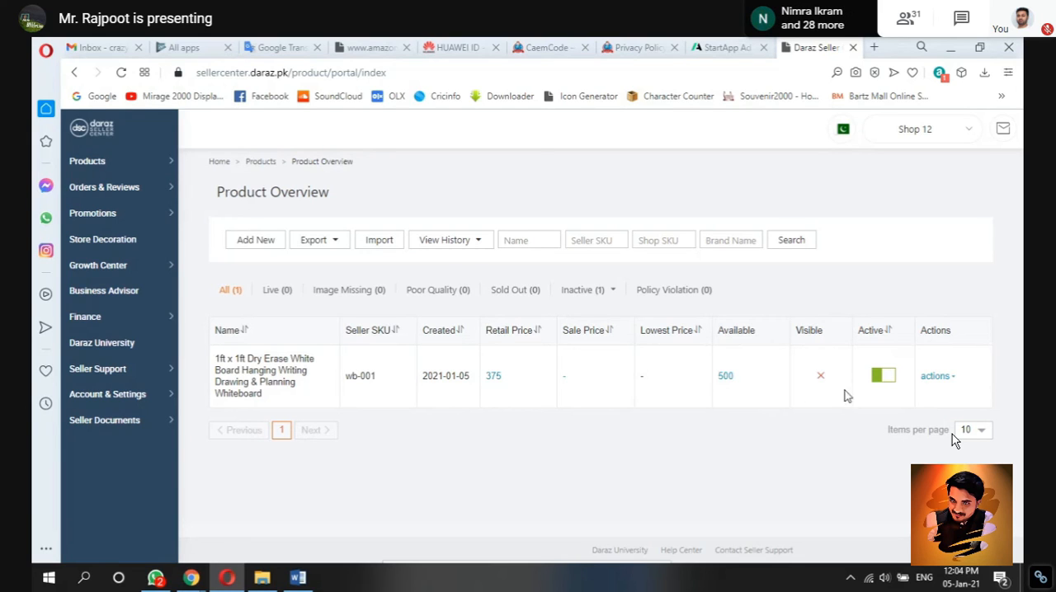
mouse_move(820, 379)
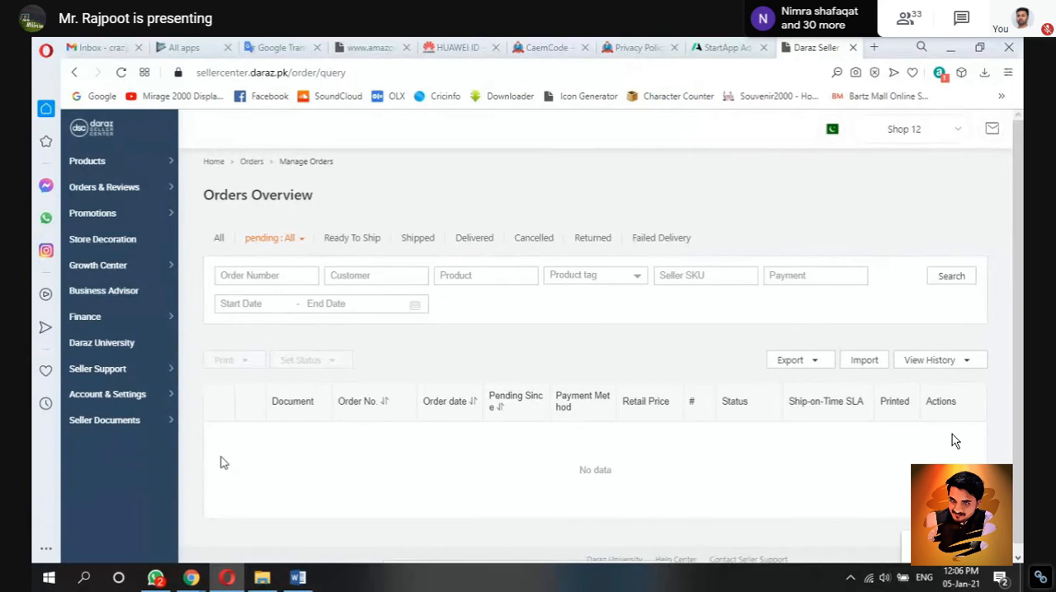
drag(224, 463, 252, 361)
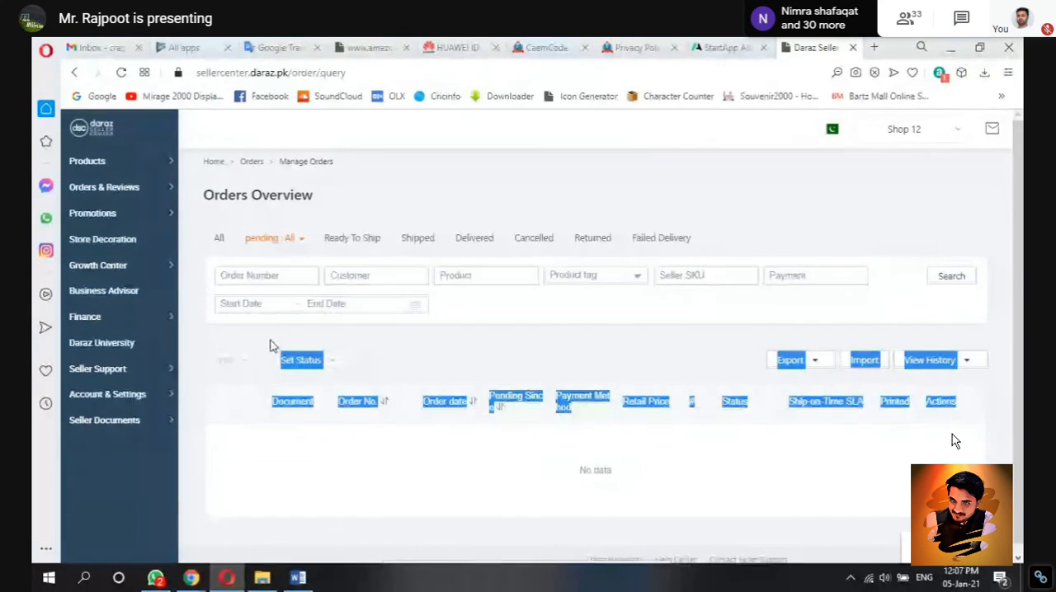
click(268, 344)
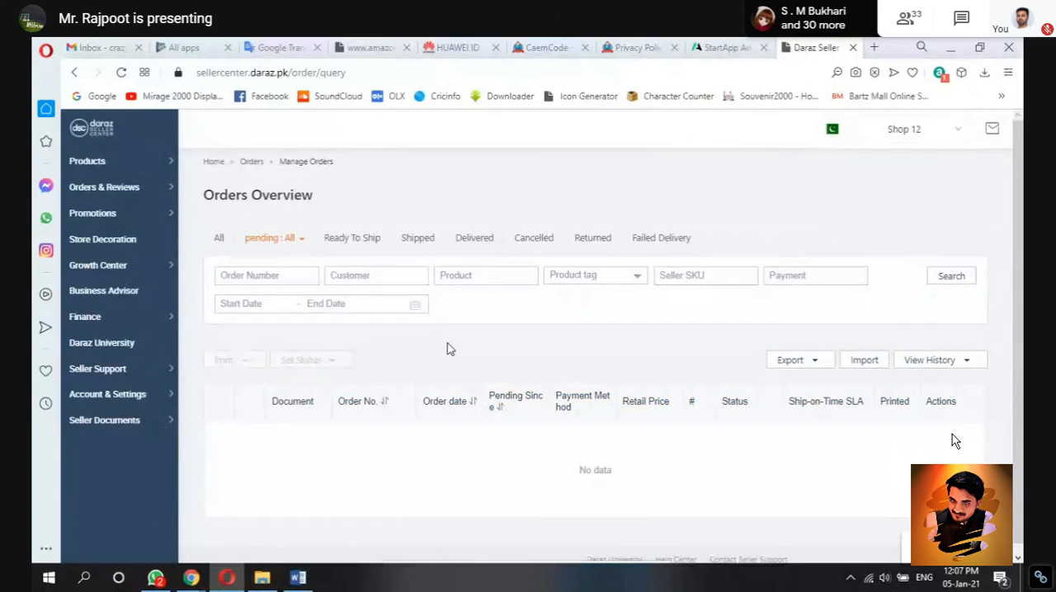